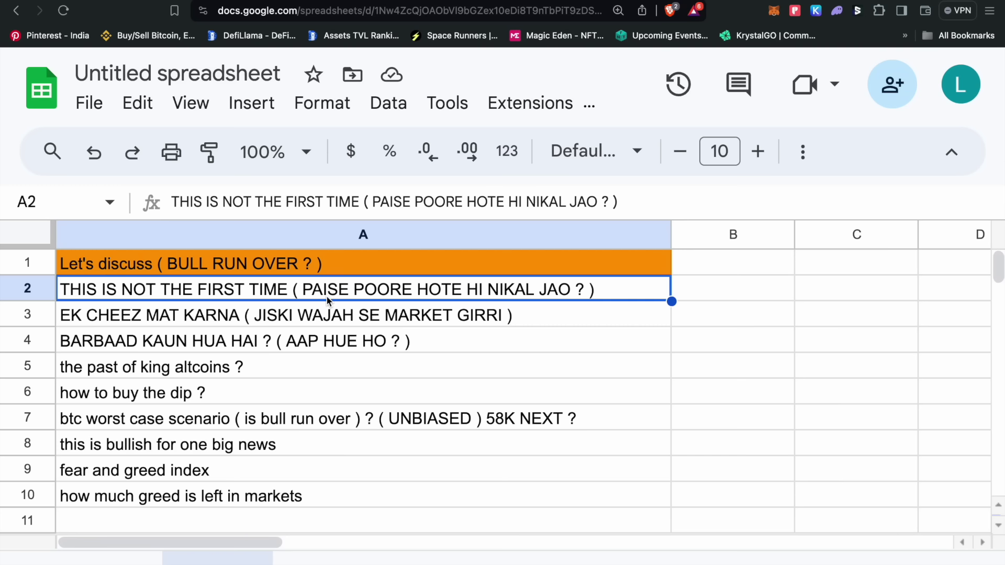
Go to the discussion topics in A3 and A4 of the outline spreadsheet.
left_click(298, 319)
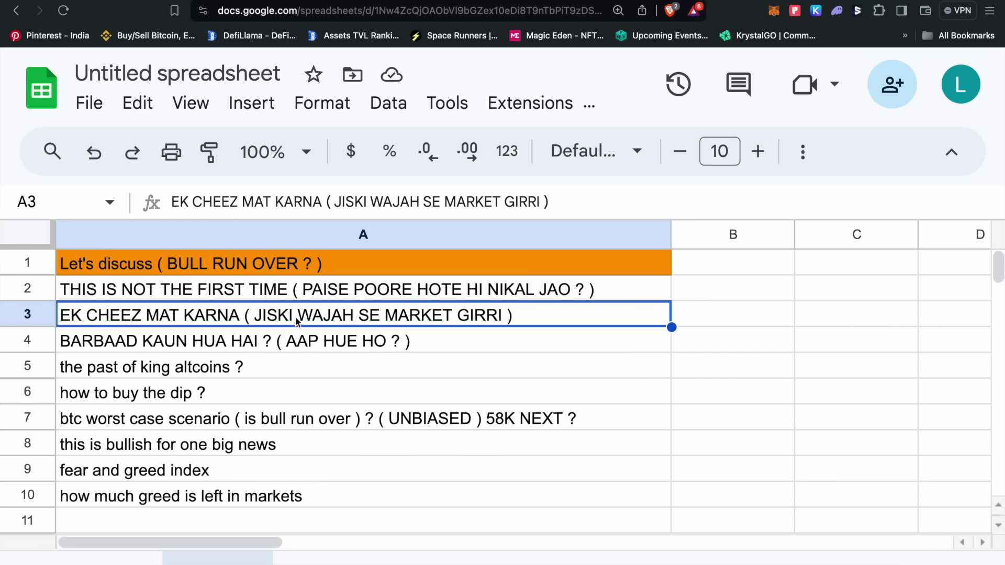
left_click(276, 350)
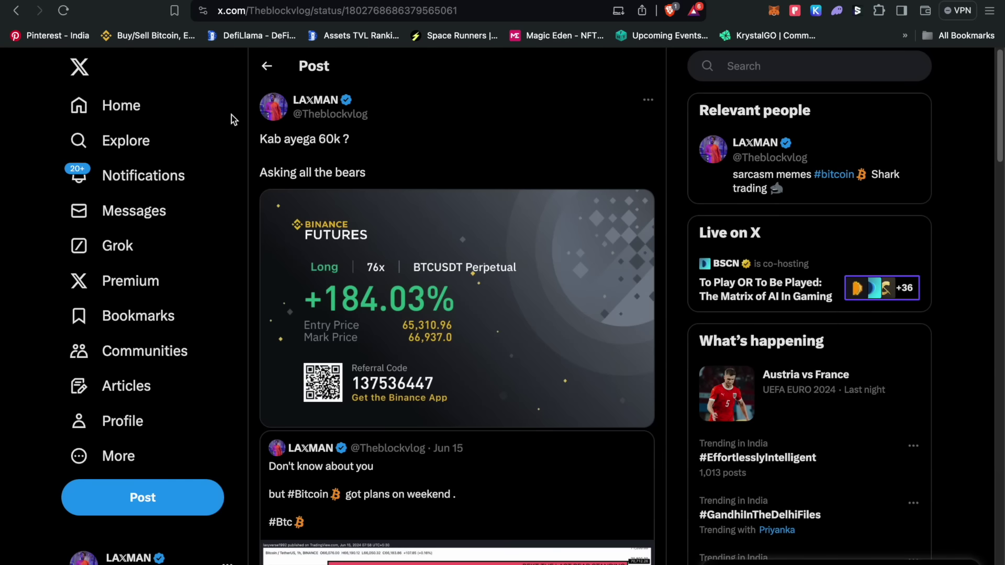
Switch to X and examine the "Kab ayega 60k ?" post, its Binance Futures position and the quoted Bitcoin chart.
scroll(306, 230, "down", 3)
scroll(306, 231, "down", 3)
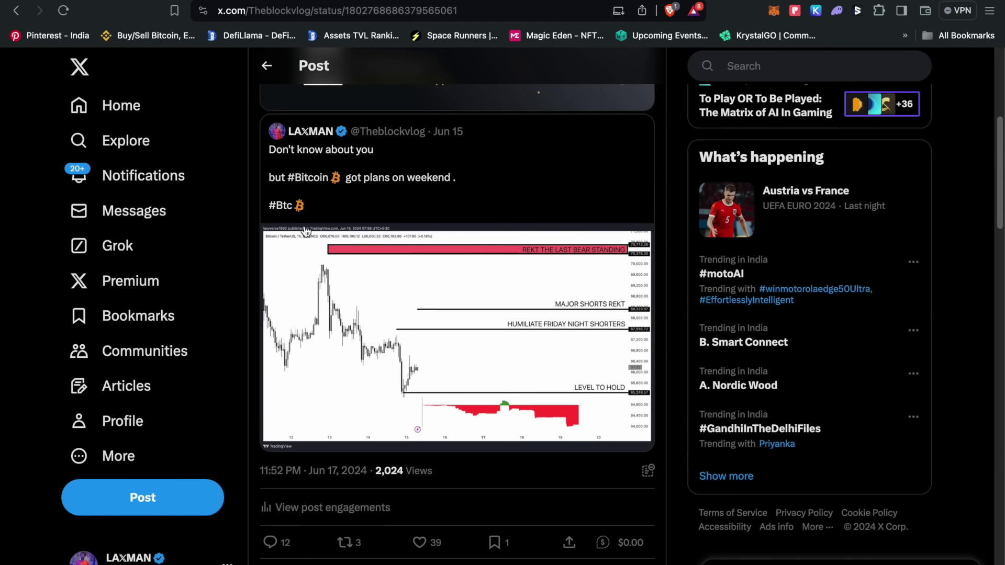
scroll(310, 274, "up", 6)
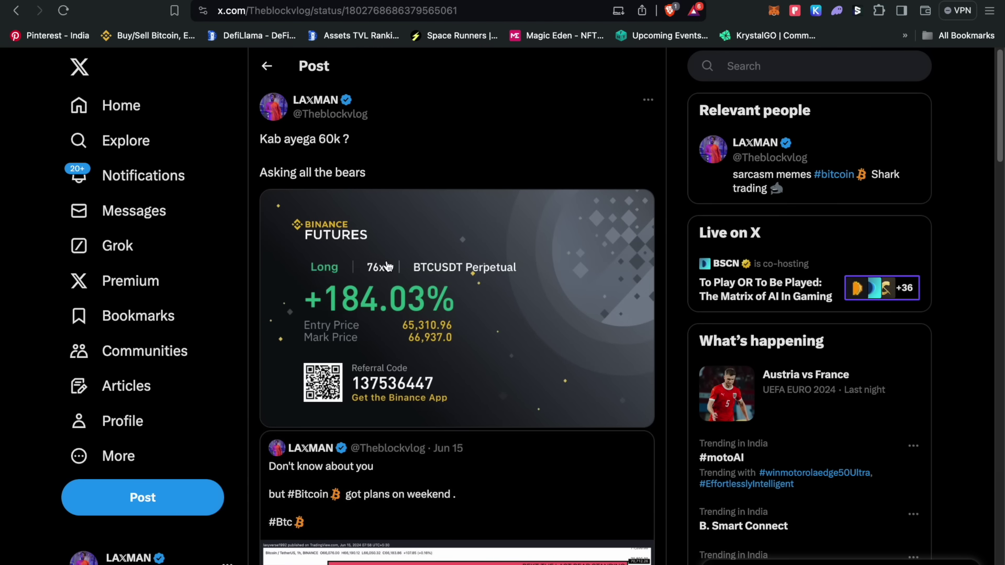
scroll(461, 343, "down", 6)
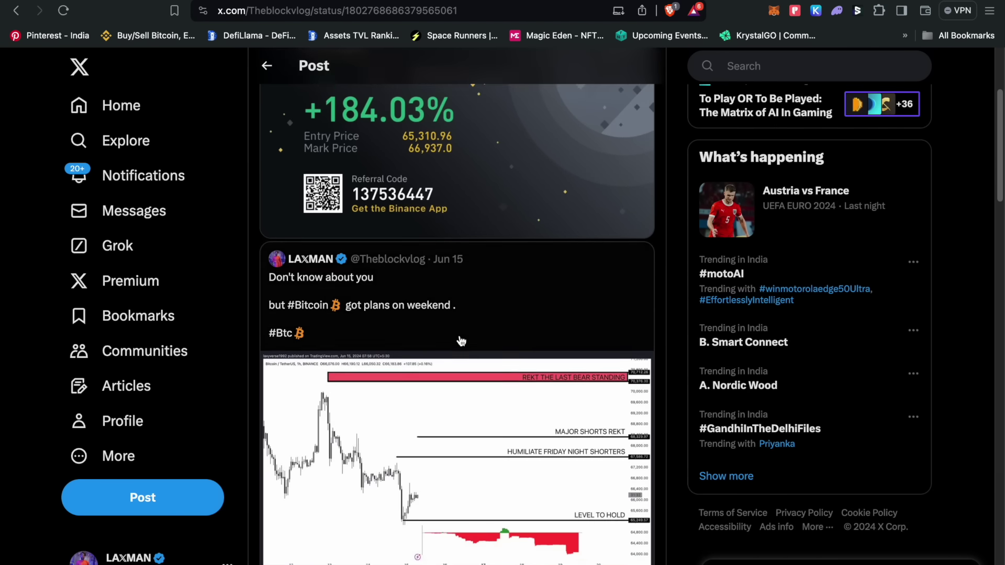
scroll(461, 342, "down", 1)
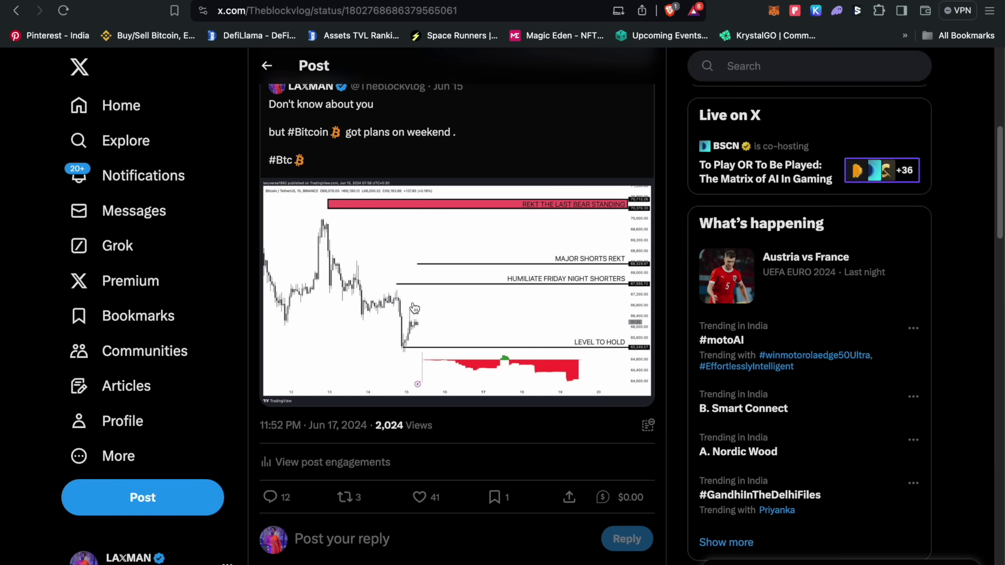
scroll(424, 307, "up", 5)
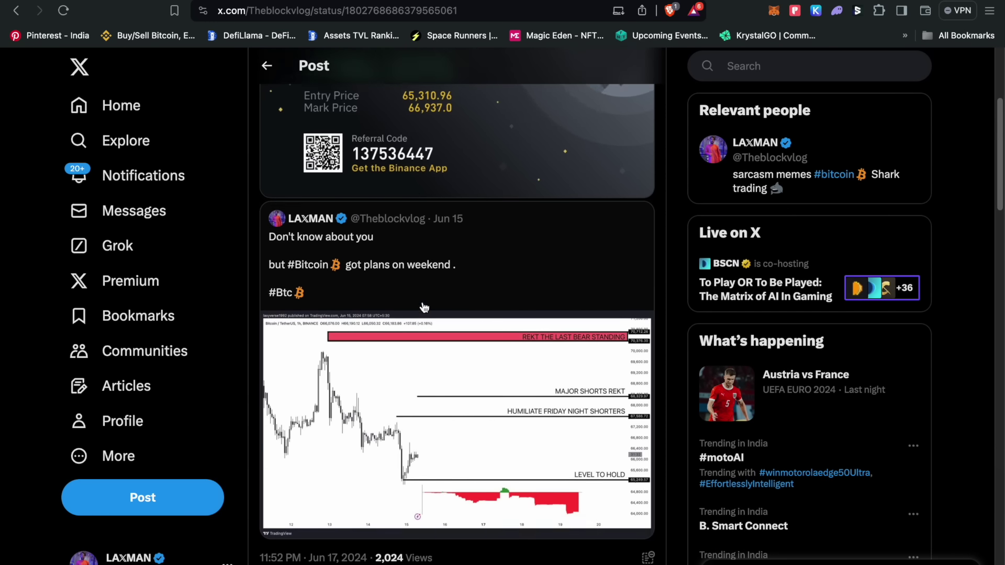
scroll(428, 334, "up", 3)
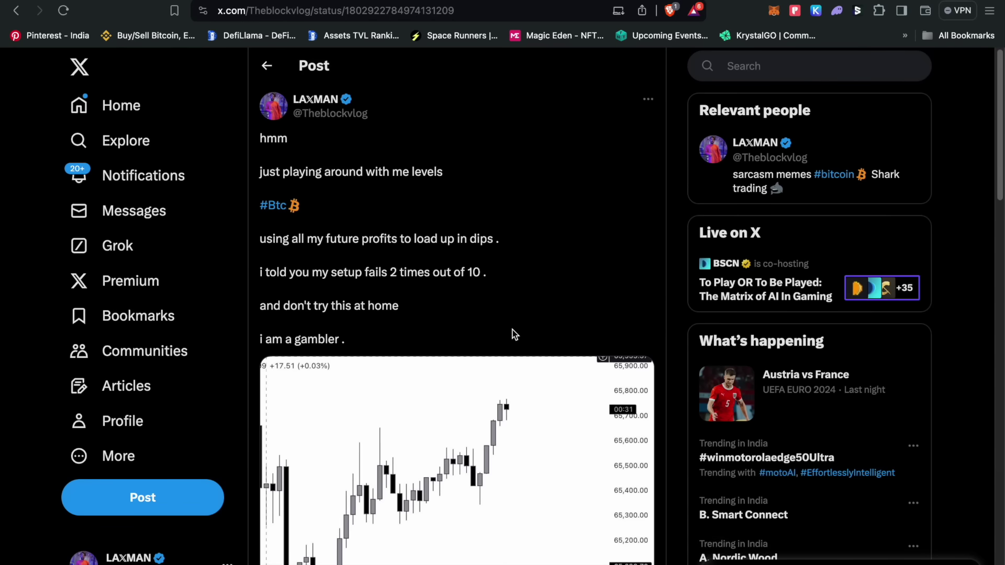
Examine the "just playing around with me levels" Bitcoin post, comparing its chart with the quoted levels for the day.
scroll(513, 336, "down", 10)
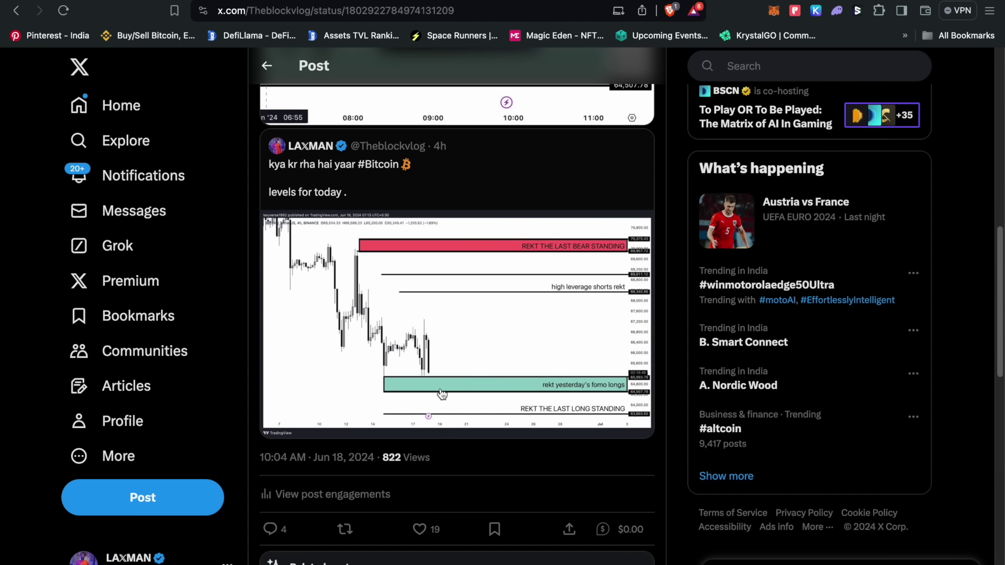
scroll(442, 381, "up", 8)
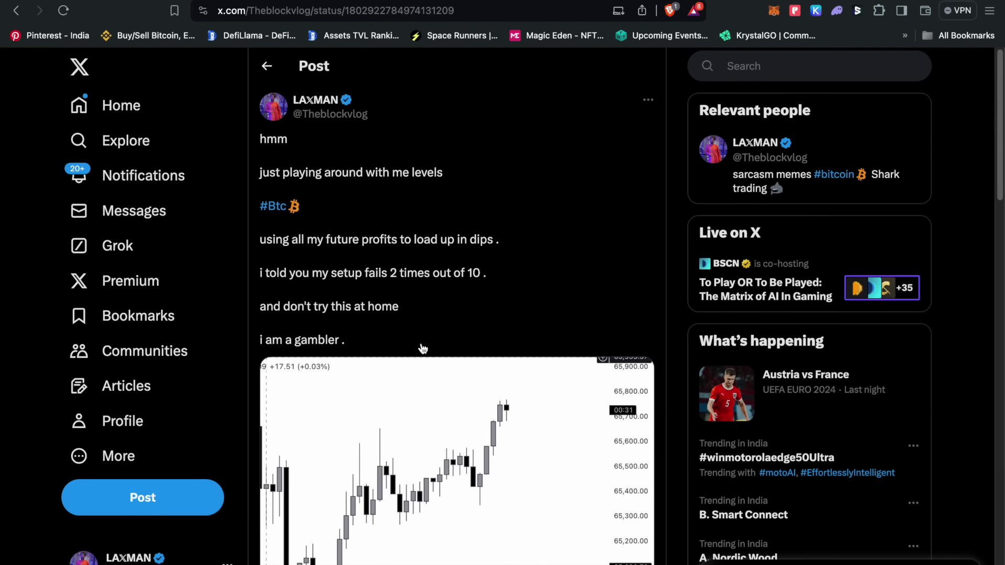
scroll(406, 260, "down", 4)
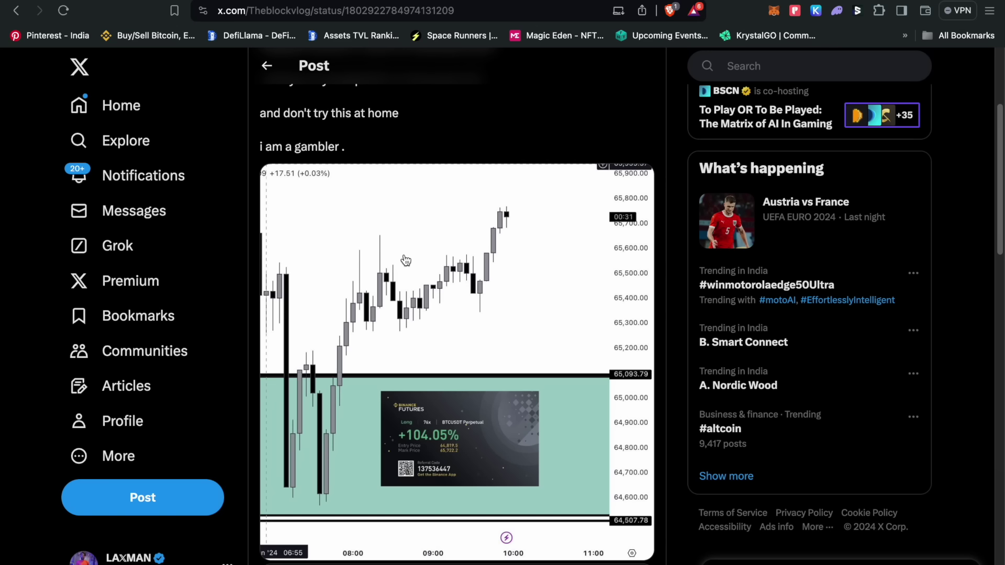
scroll(406, 260, "down", 10)
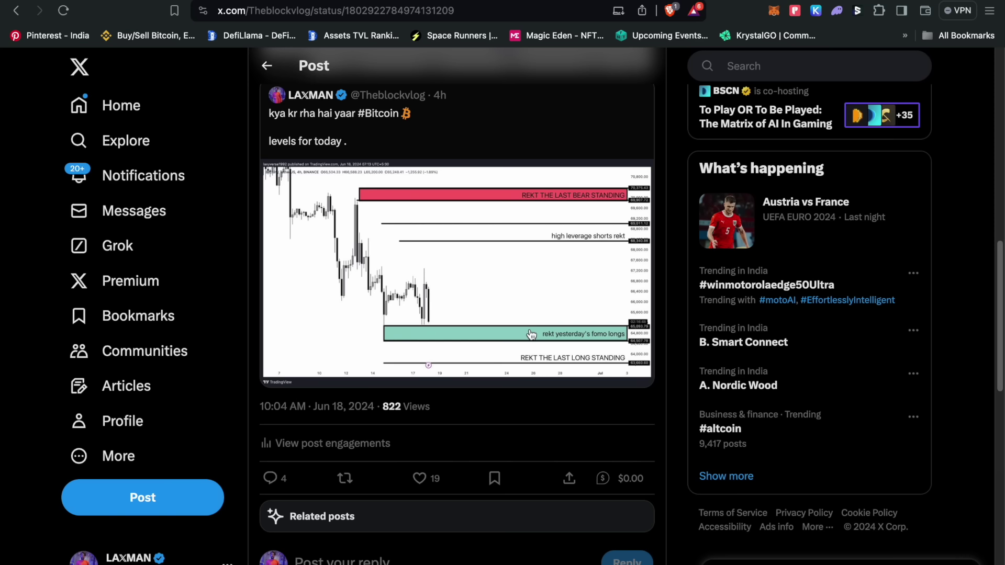
scroll(531, 334, "up", 10)
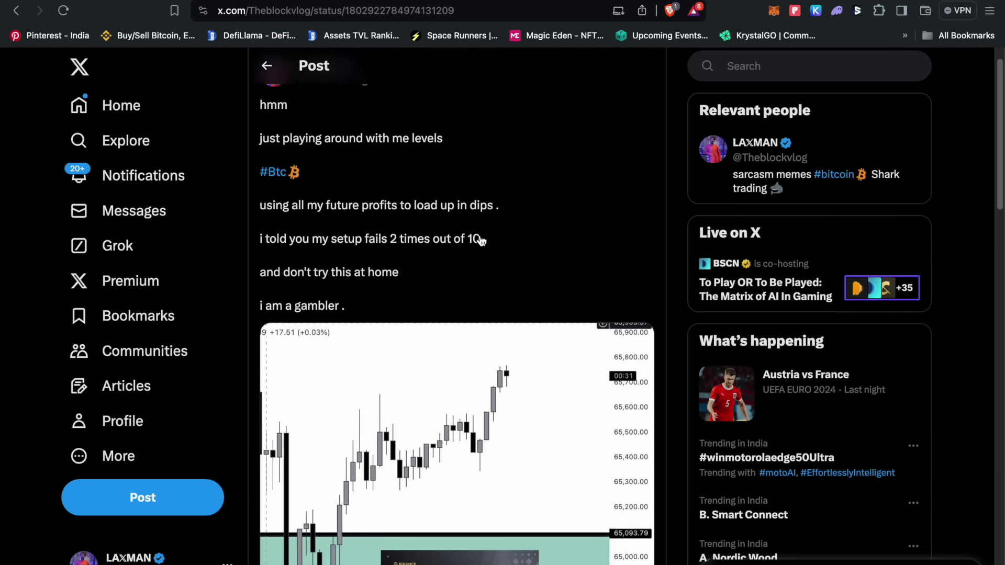
scroll(481, 241, "down", 3)
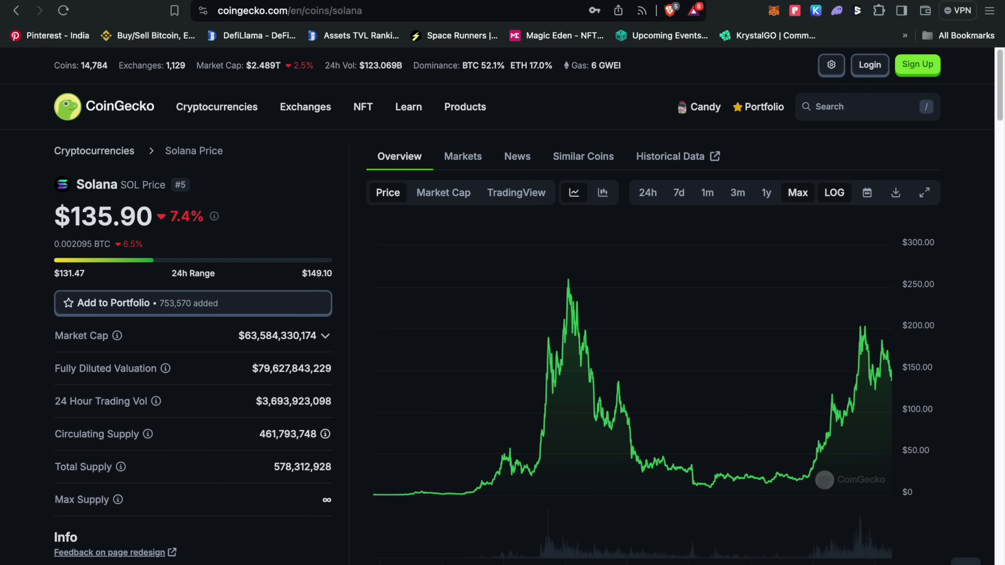
Switch to the SOLUSD weekly chart in TradingView and examine the marked drawdowns from mid-2020 to February 2021.
left_click(373, 2)
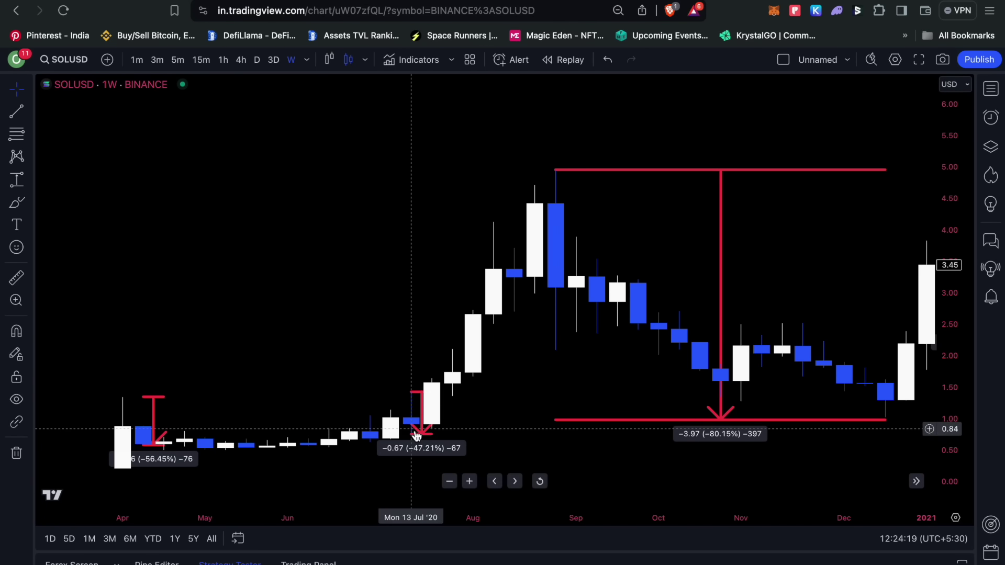
left_click_drag(443, 216, 179, 199)
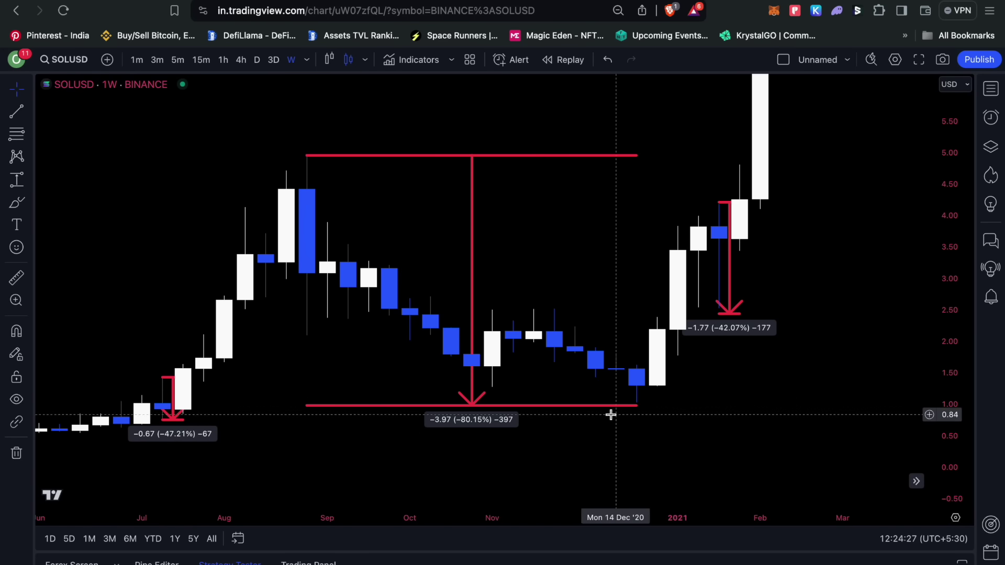
Circle the December 2020 low and the foot of the largest marked decline with the Brush, and draw a line below them.
left_click(18, 203)
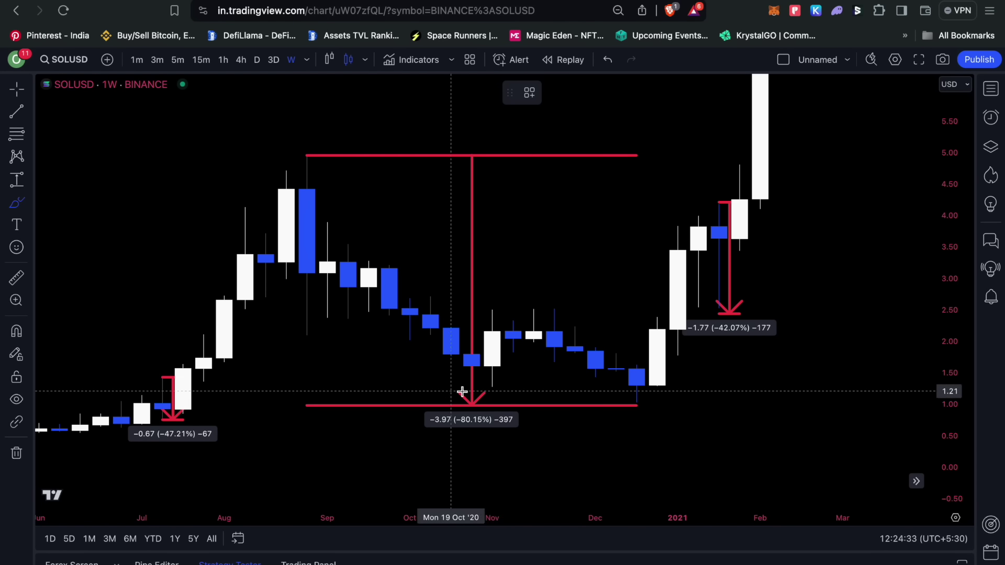
mouse_move(602, 391)
left_mouse_down()
mouse_move(698, 426)
mouse_move(616, 382)
left_mouse_up()
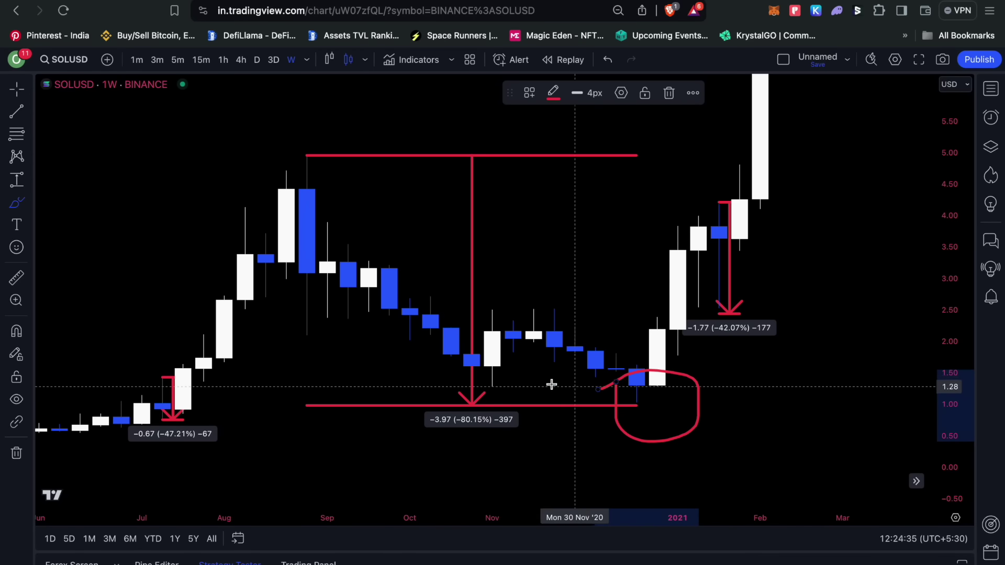
mouse_move(452, 377)
left_mouse_down()
mouse_move(415, 428)
mouse_move(450, 375)
left_mouse_up()
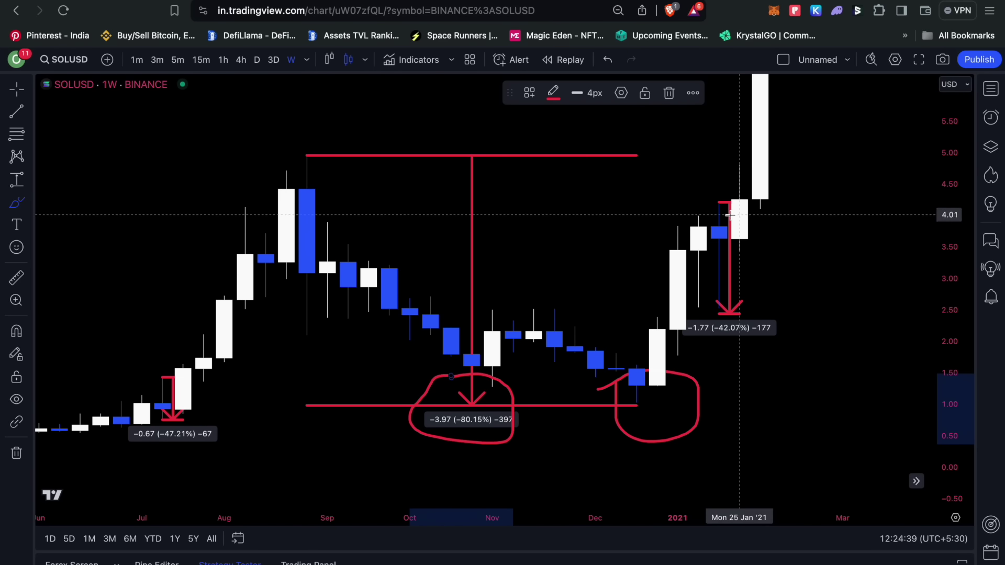
left_click_drag(947, 133, 949, 413)
scroll(864, 408, "down", 3)
left_click_drag(846, 406, 698, 417)
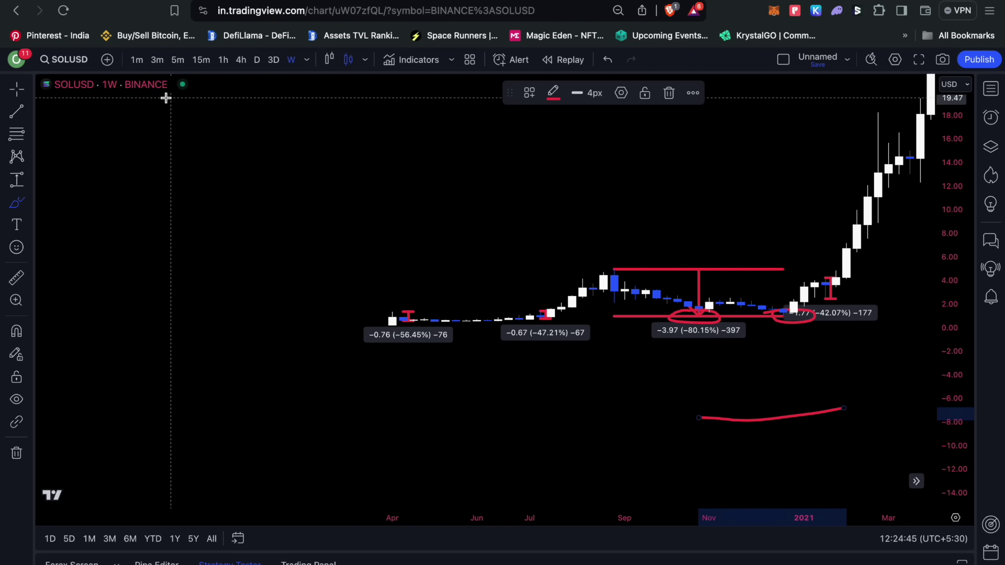
Undo the freehand brush marks on the SOLUSD chart.
left_click(16, 89)
left_click_drag(434, 186, 314, 224)
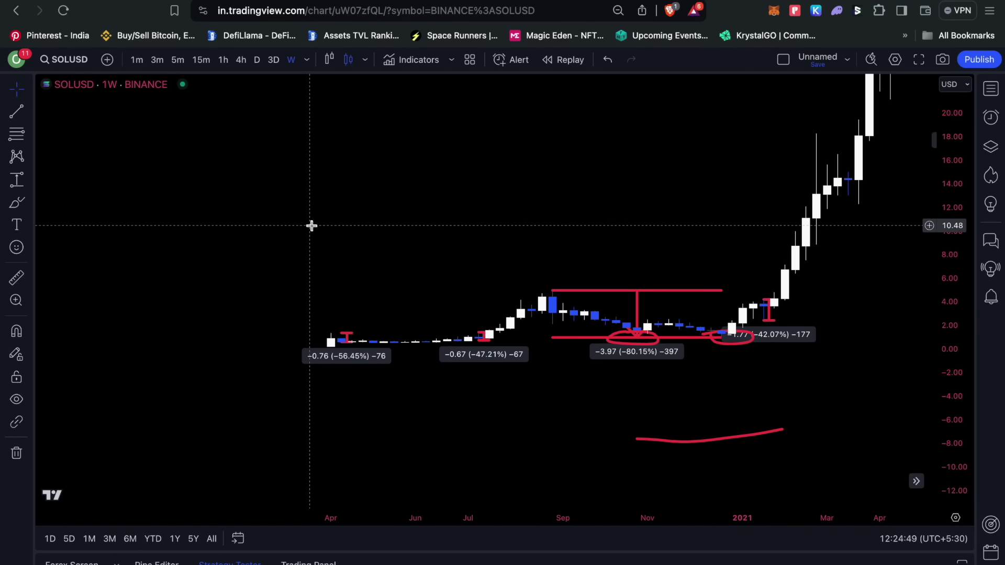
key("super+z")
key("super+z")
scroll(312, 226, "up", 3)
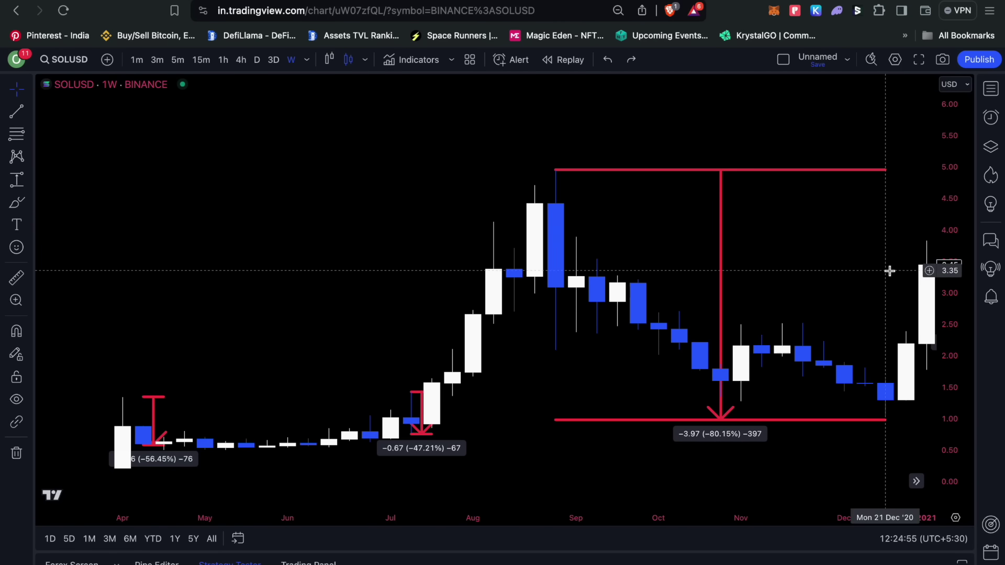
left_click_drag(963, 362, 965, 336)
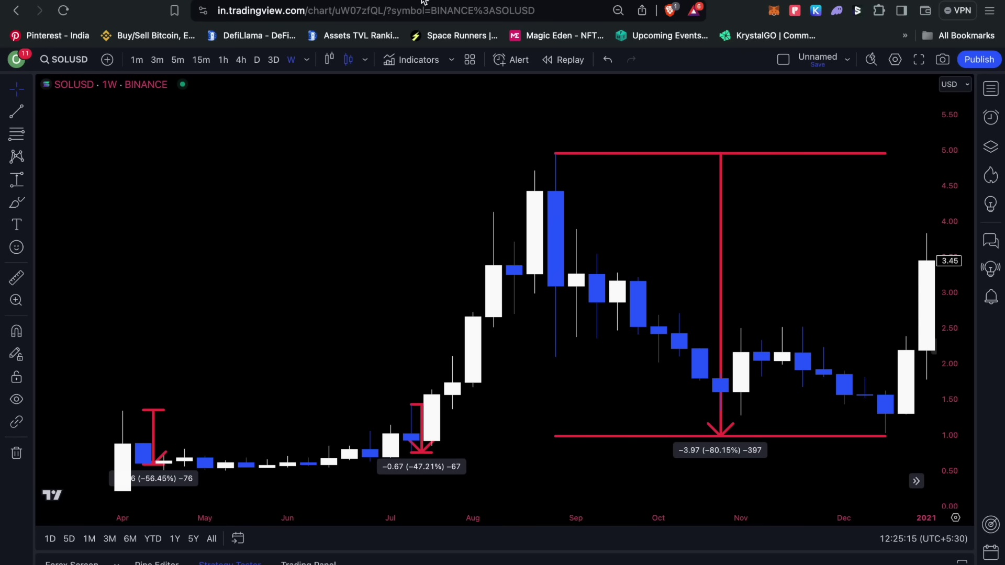
Switch to the "$RNDR to 25" post on X and examine its projected path, Dca zone and Final buy zone.
left_click(230, 1)
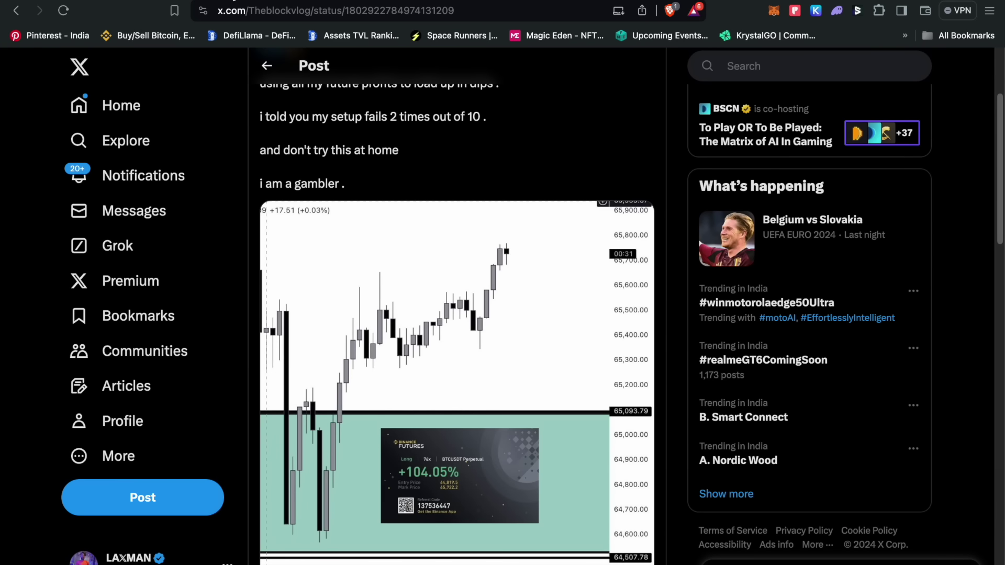
key("ctrl+Tab")
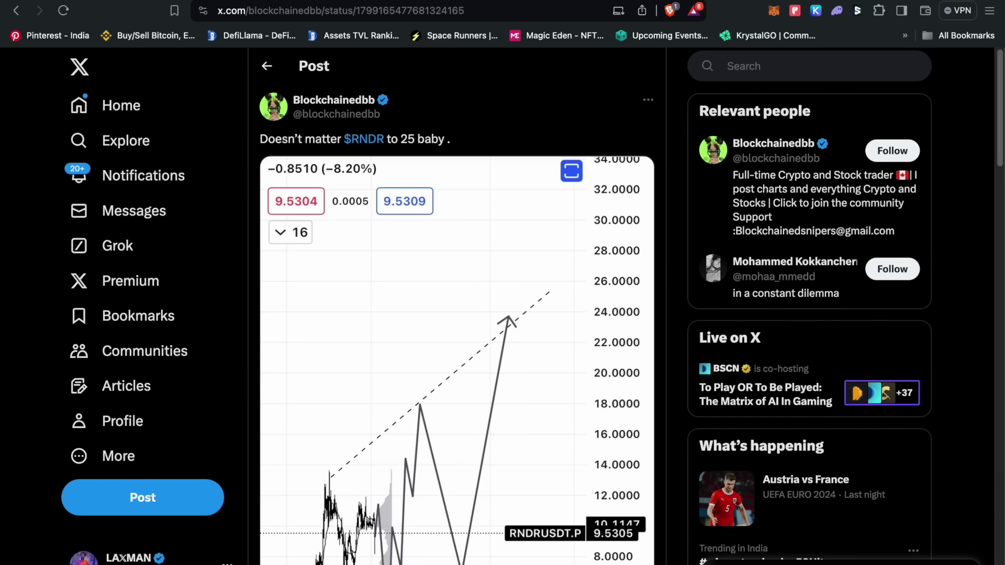
scroll(473, 157, "down", 1)
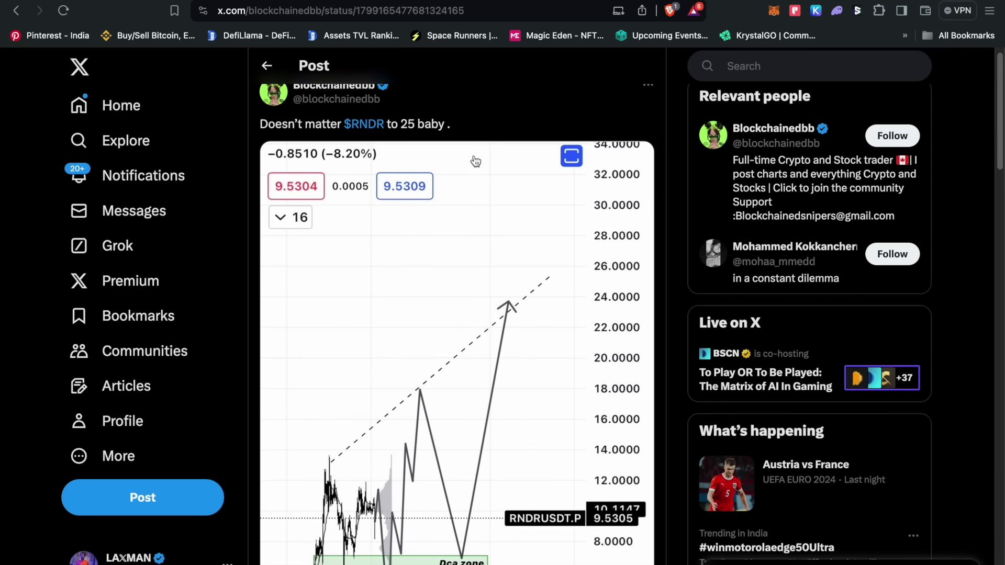
scroll(367, 115, "up", 1)
scroll(368, 116, "down", 4)
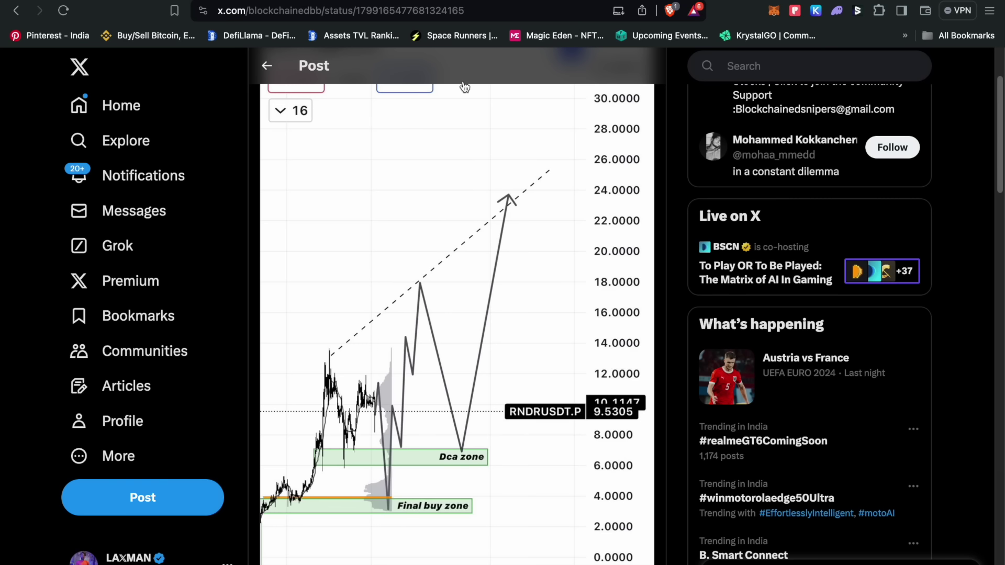
Switch to the RNDRUSD weekly chart in TradingView, measure from the March 2024 peak down to about 2.18, and clear the measurement.
key("ctrl+Tab")
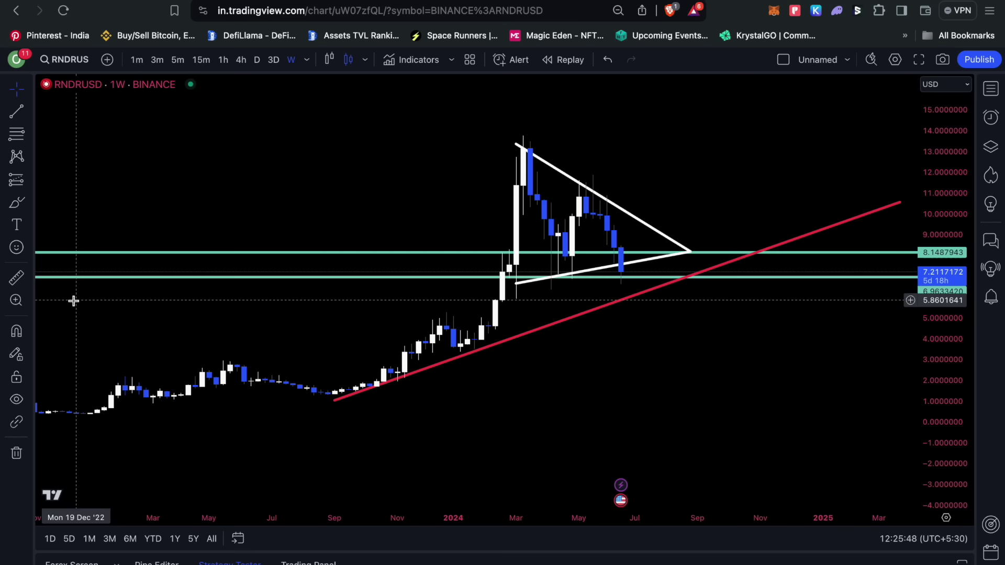
left_click(16, 277)
left_click(523, 134)
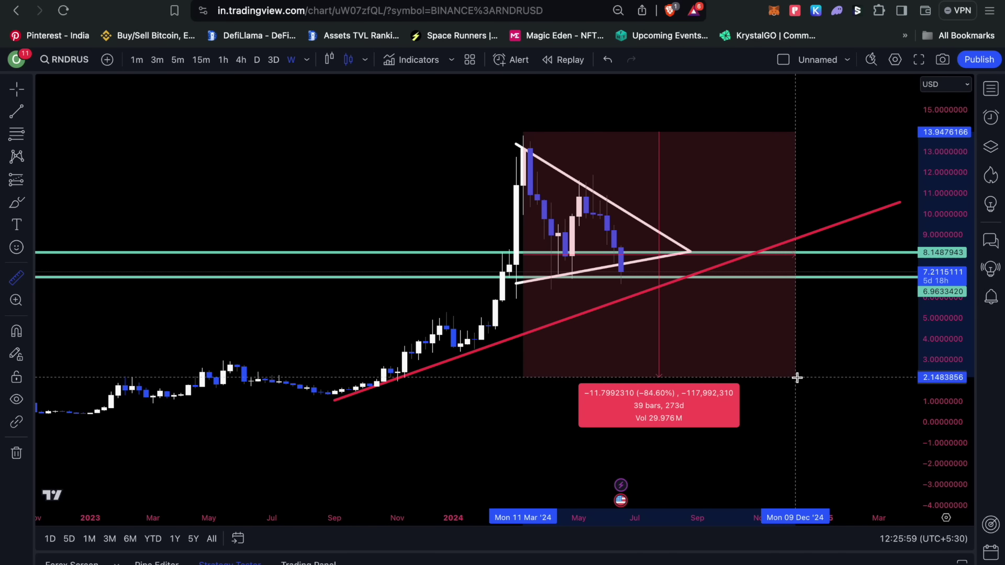
left_click(797, 377)
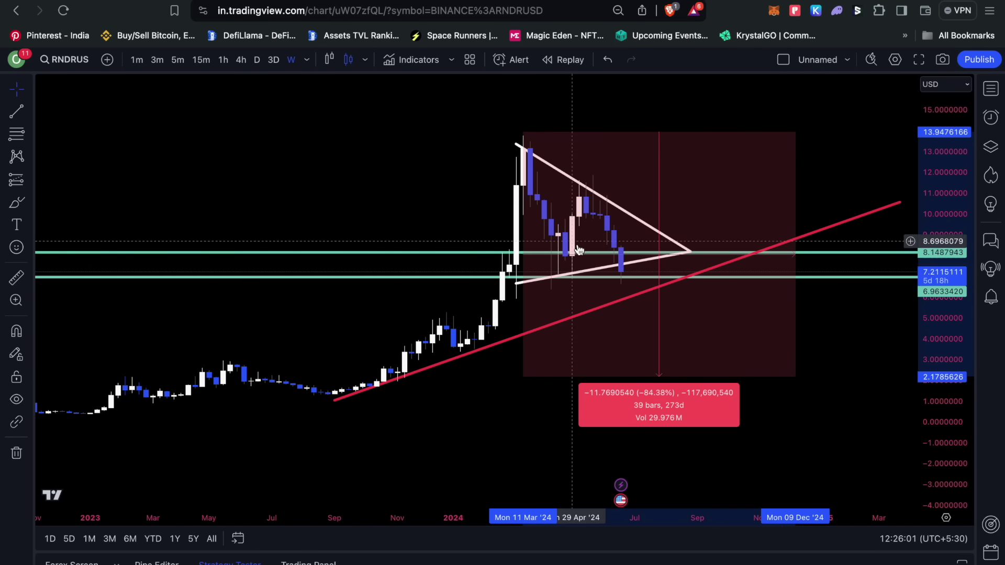
left_click(631, 123)
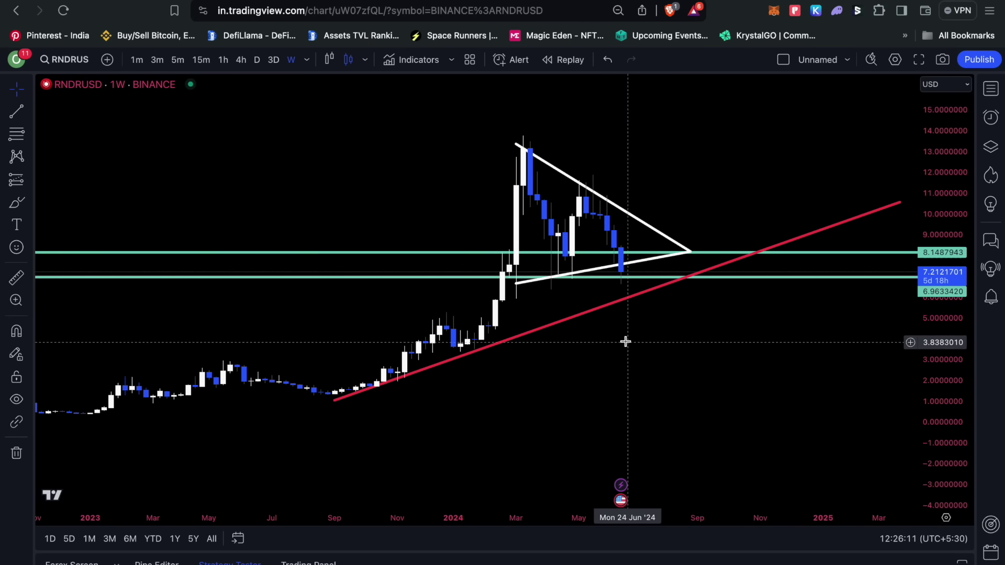
Examine RNDR's price history back to late 2021 against the red rising trendline, white triangle and green levels.
scroll(507, 377, "left", 5)
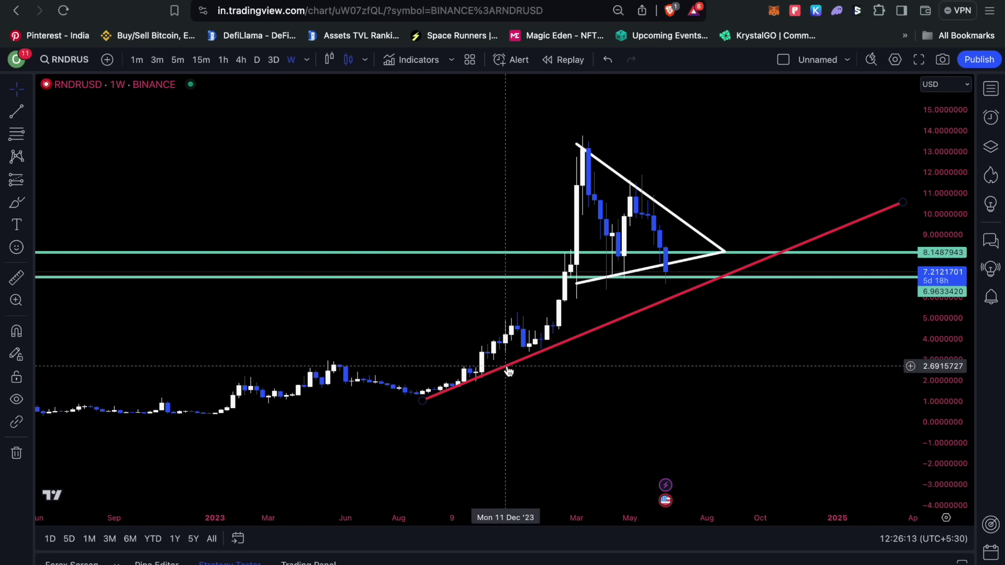
scroll(350, 375, "down", 2)
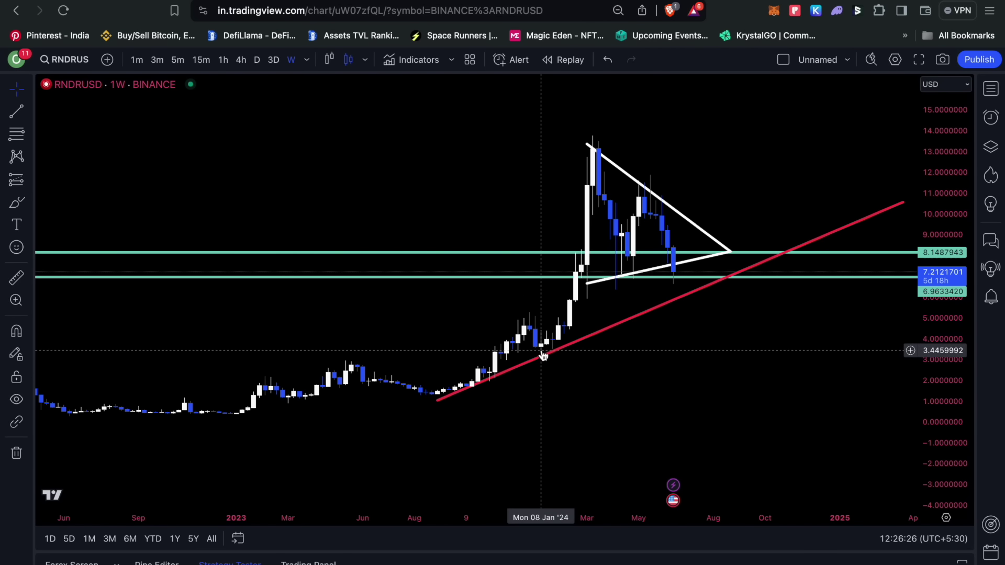
scroll(547, 384, "down", 4)
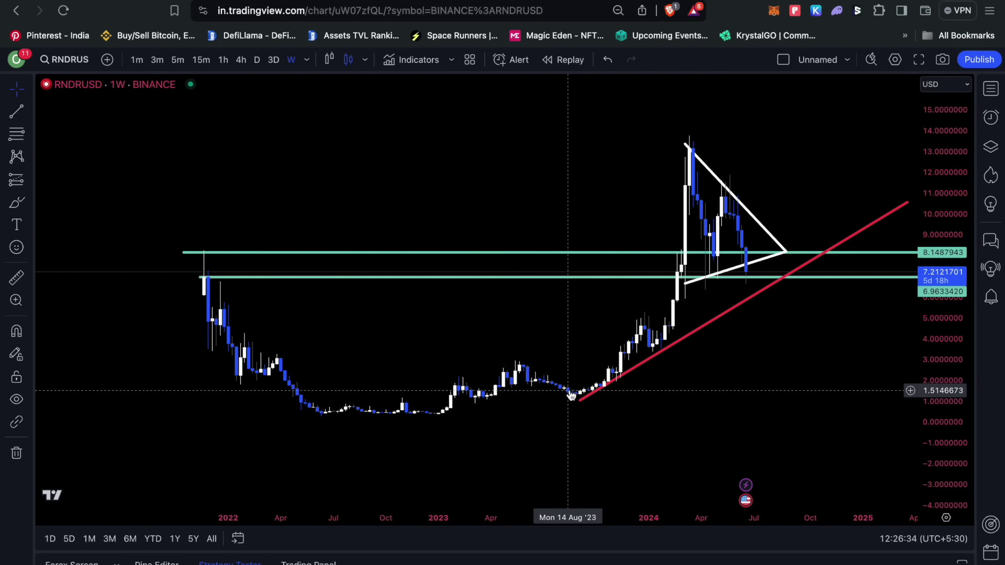
scroll(552, 155, "up", 3)
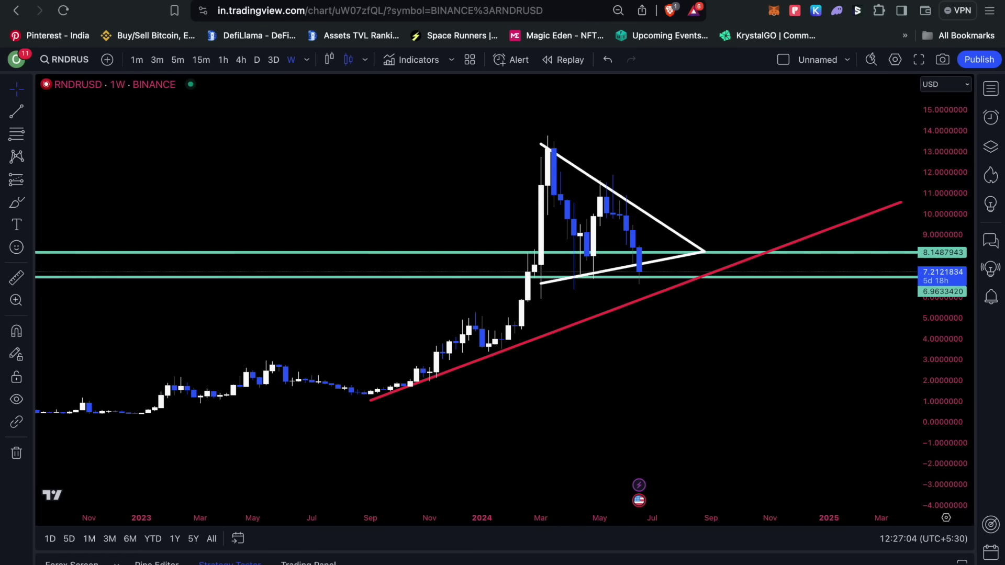
Switch to the BTCUSD daily chart and examine Bitcoin's price against the green and red moving average back to mid-2022.
scroll(531, 171, "down", 5)
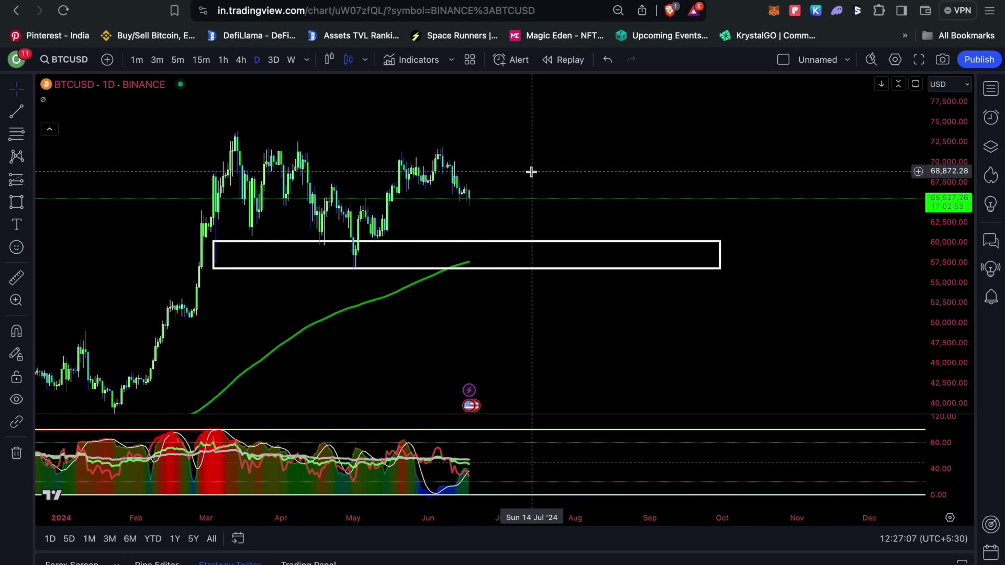
scroll(532, 171, "up", 3)
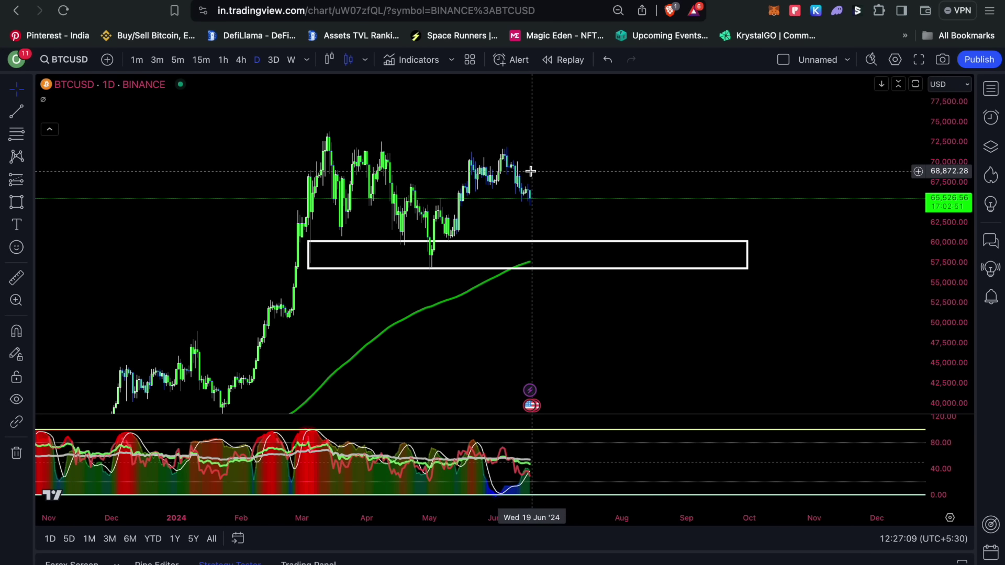
scroll(722, 229, "down", 3)
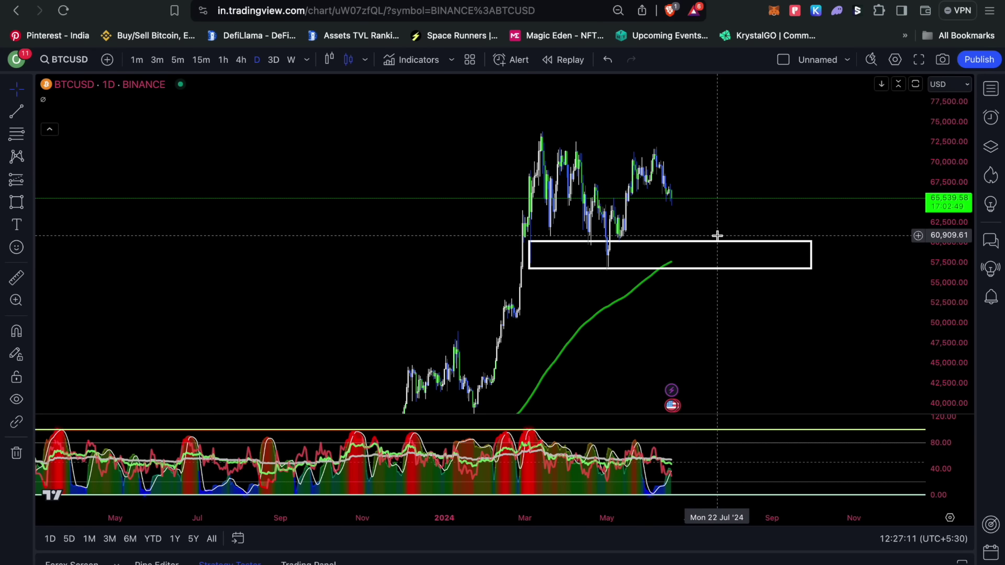
left_click_drag(755, 187, 767, 172)
scroll(767, 172, "left", 5)
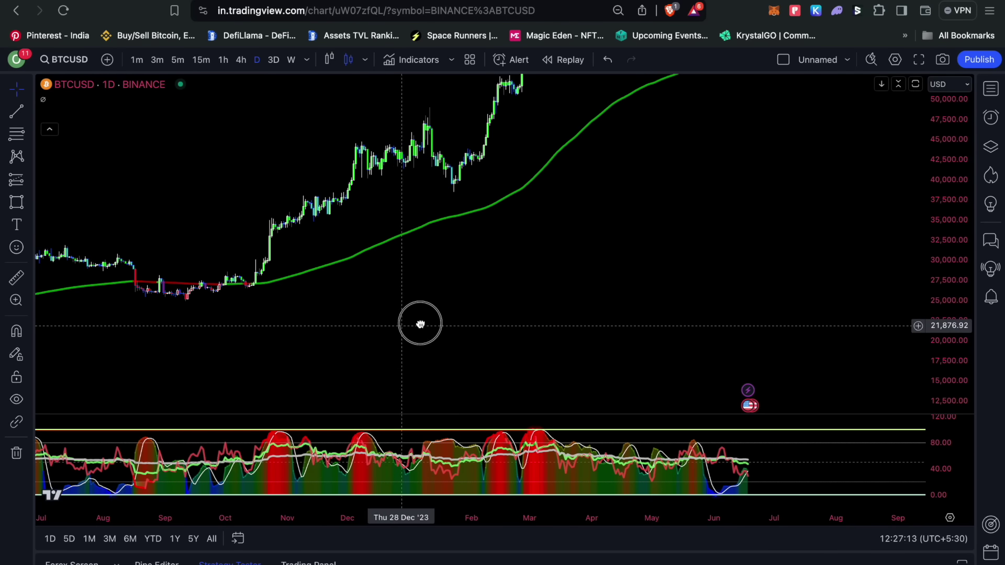
scroll(399, 325, "up", 3)
scroll(366, 359, "left", 10)
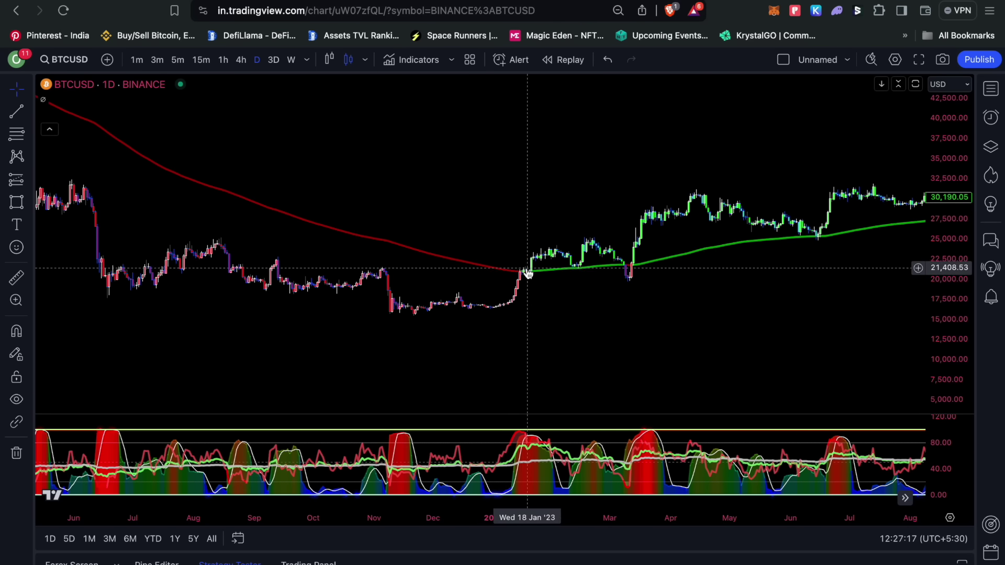
Measure the BTCUSD pullback from the mid-February 2023 high to the March 2023 low, and clear the measurement.
left_click_drag(526, 288, 386, 344)
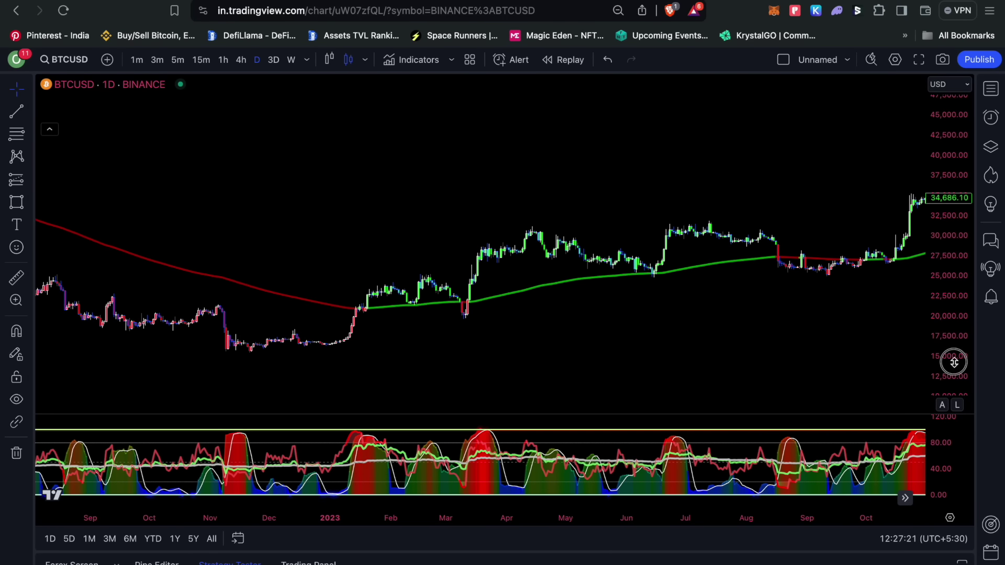
left_click_drag(951, 375, 951, 335)
scroll(760, 382, "up", 5)
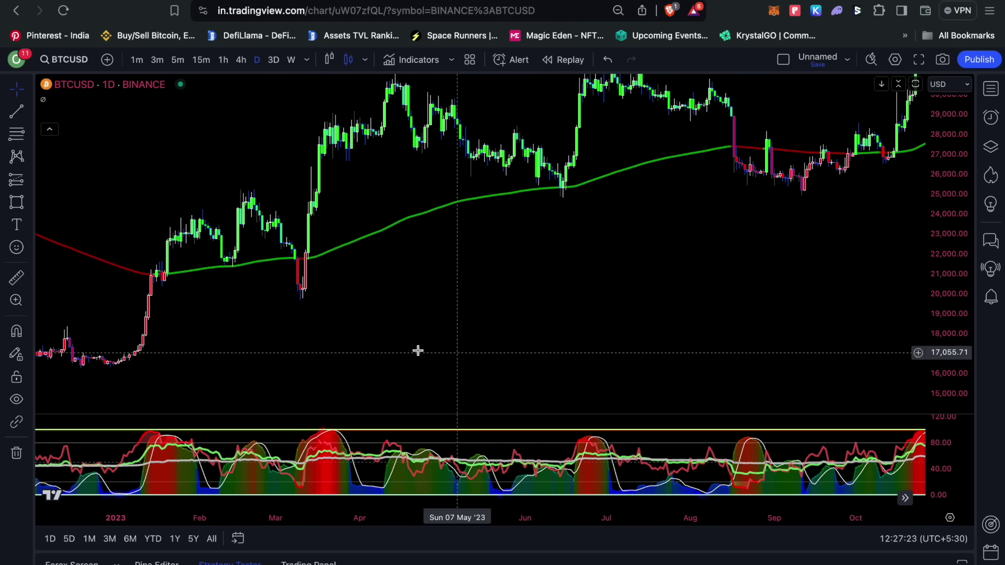
scroll(588, 337, "left", 2)
scroll(581, 337, "up", 3)
left_click_drag(581, 336, 744, 339)
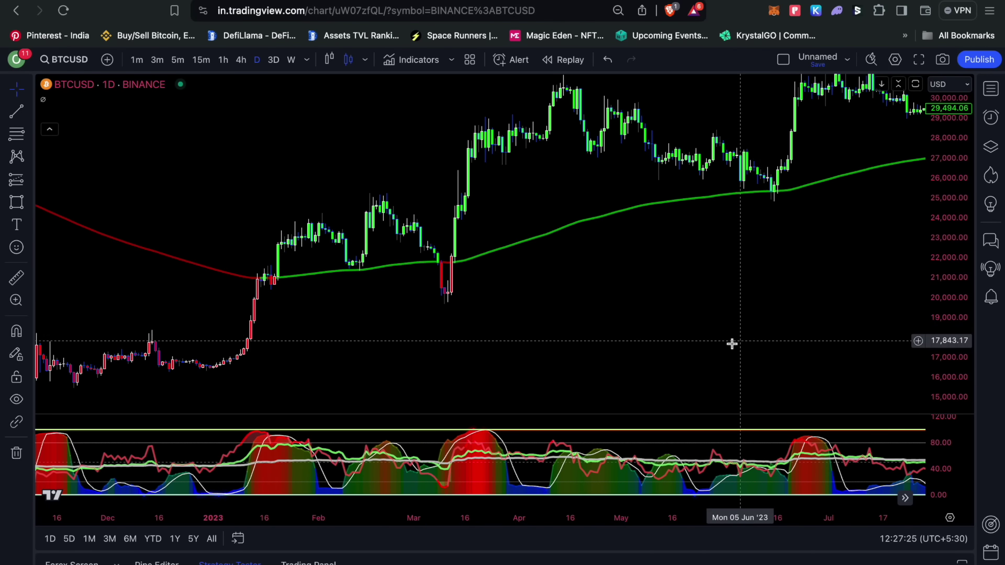
left_click(16, 278)
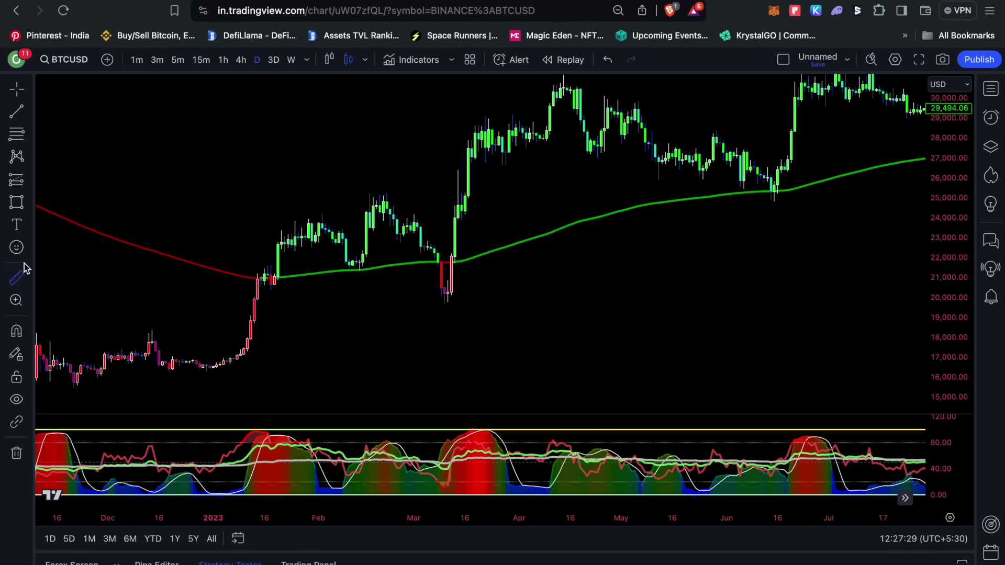
left_click(376, 191)
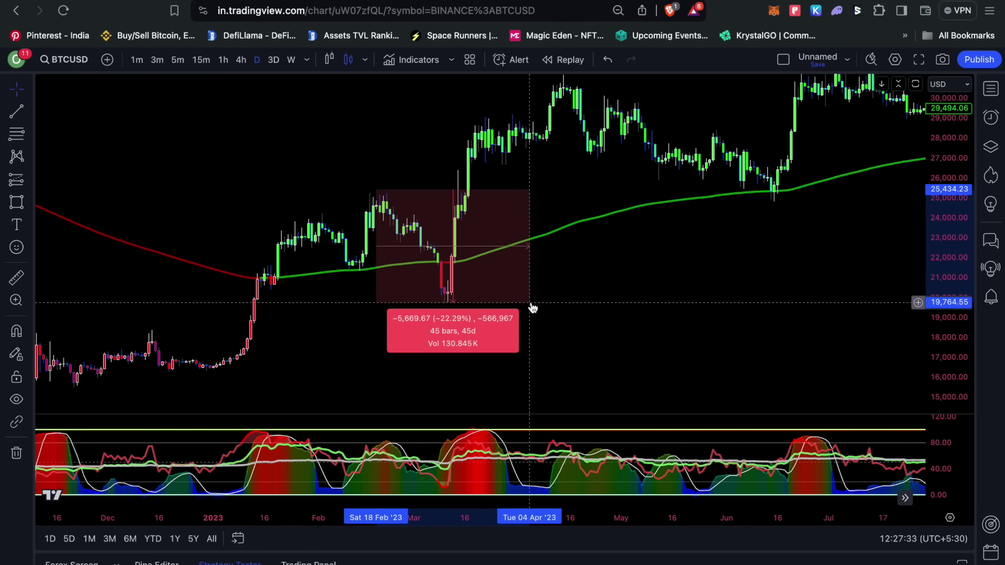
key("Escape")
Measure the BTCUSD pullback from the mid-April 2023 high to the June 2023 low.
left_click_drag(596, 249, 357, 343)
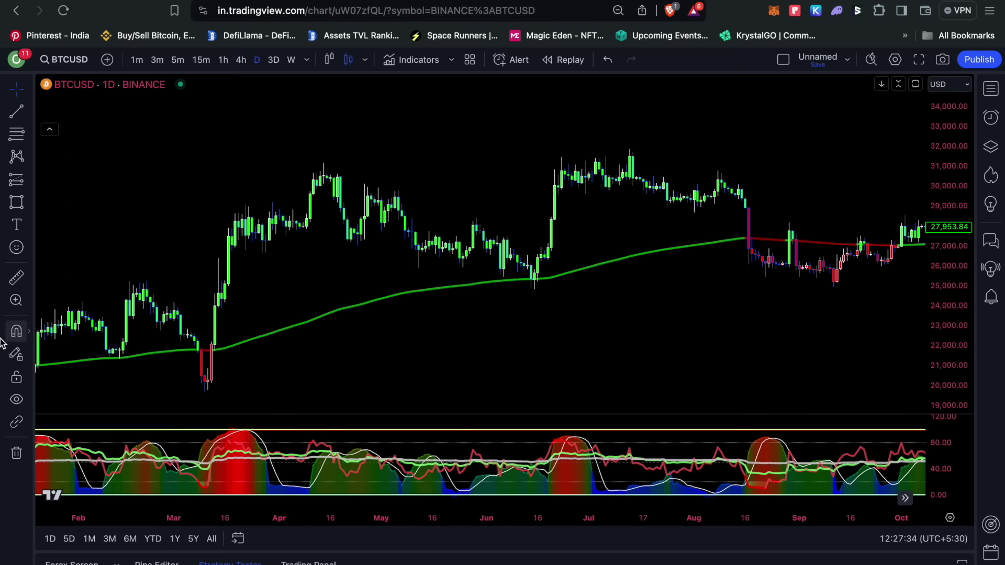
left_click(13, 282)
left_click(324, 162)
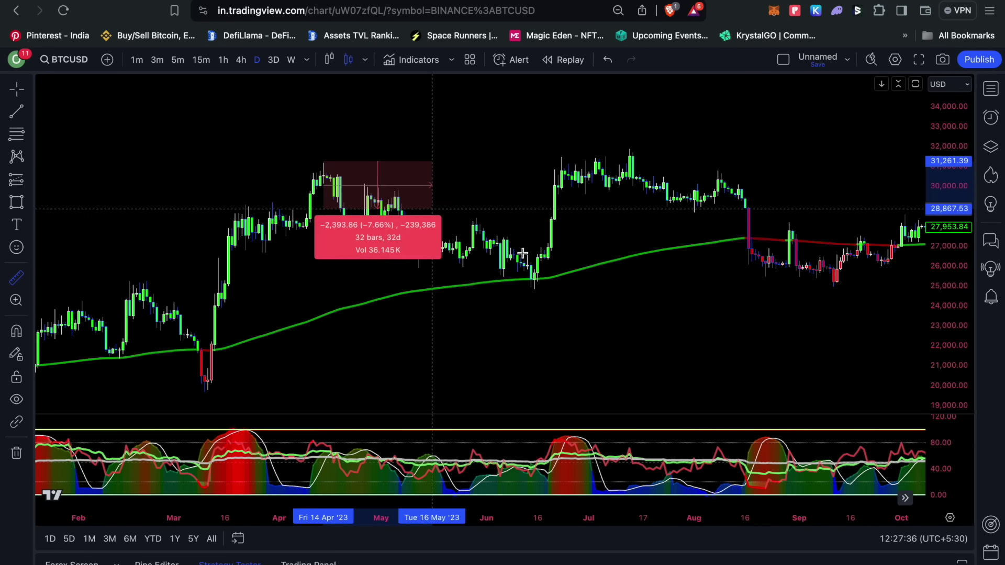
left_click(593, 290)
Measure the BTCUSD pullback from the mid-July 2023 high to the September 2023 low, and clear the measurement.
left_click_drag(662, 293, 303, 316)
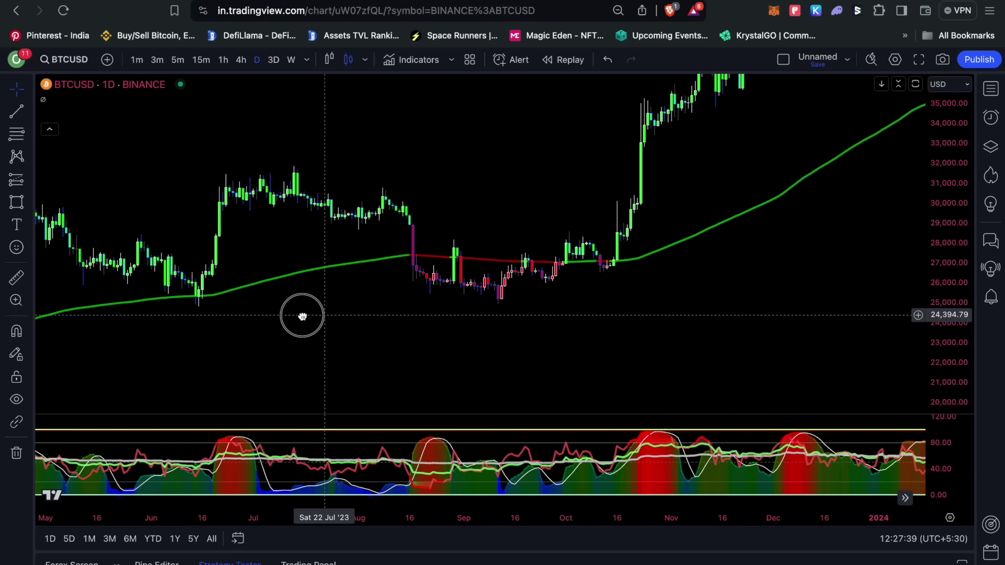
left_click(18, 277)
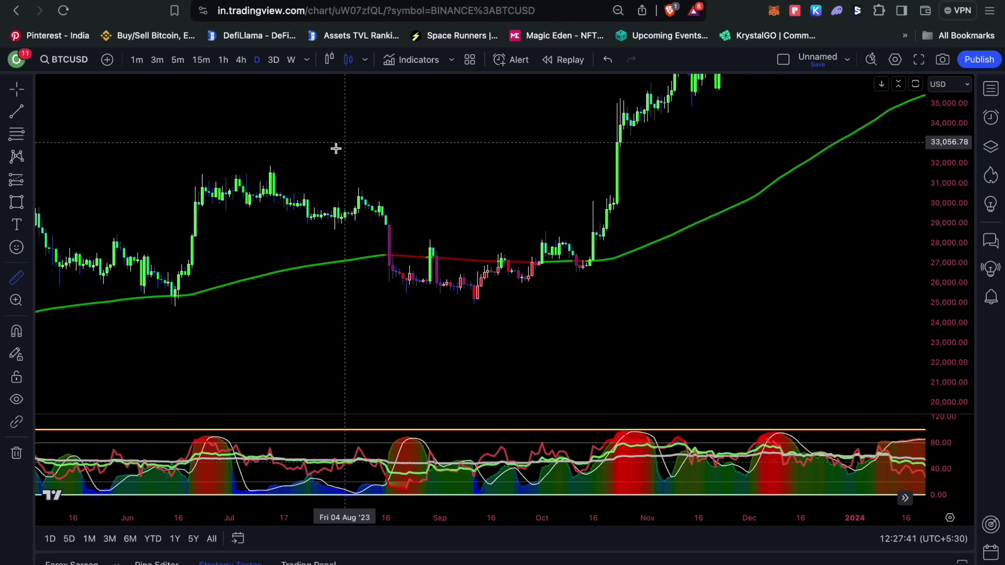
left_click(270, 165)
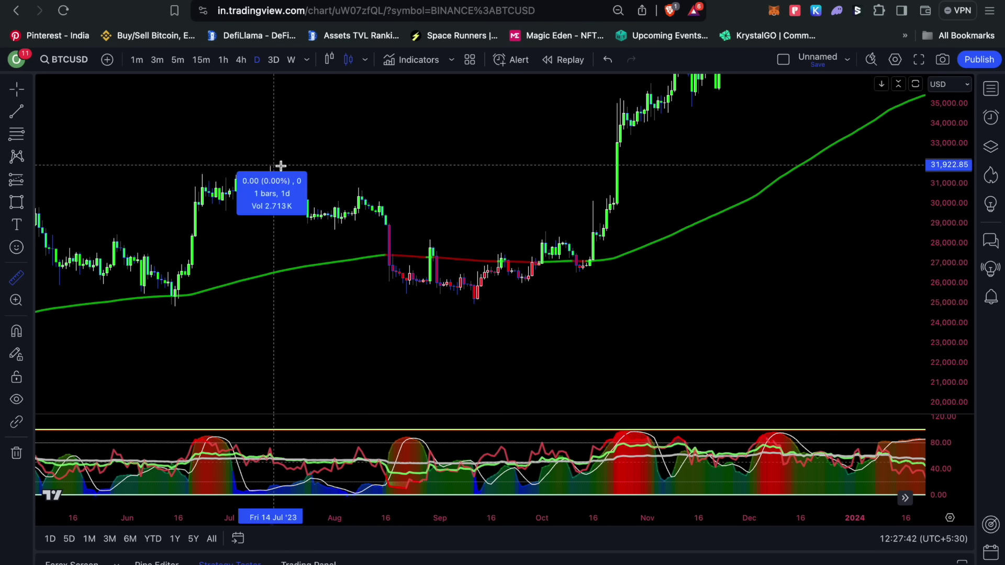
left_click(536, 304)
left_click(766, 222)
Measure the BTCUSD pullback from the 11 January 2024 high to the late-January 2024 low.
left_click_drag(725, 471, 336, 484)
left_click_drag(573, 262, 516, 342)
left_click(17, 278)
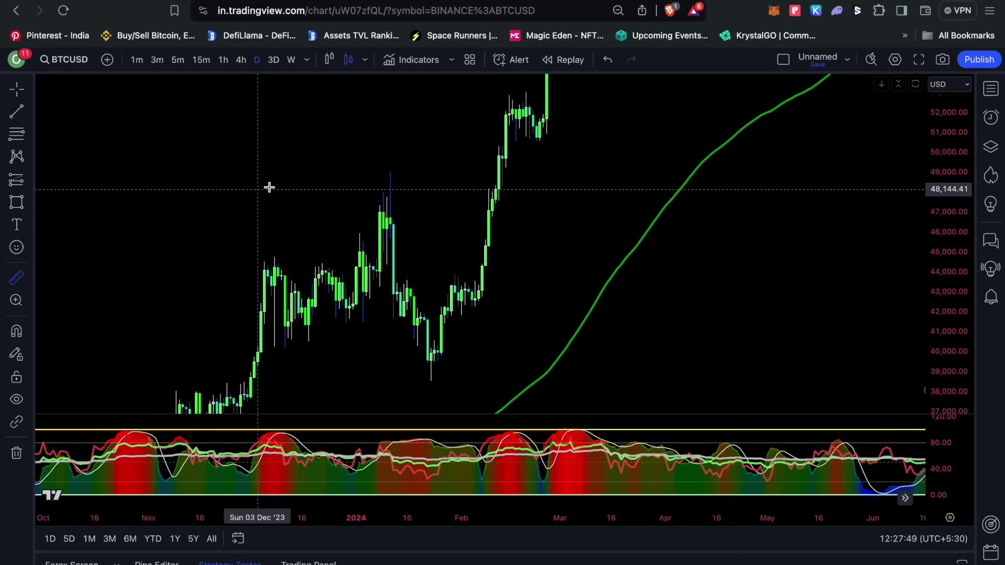
left_click(392, 171)
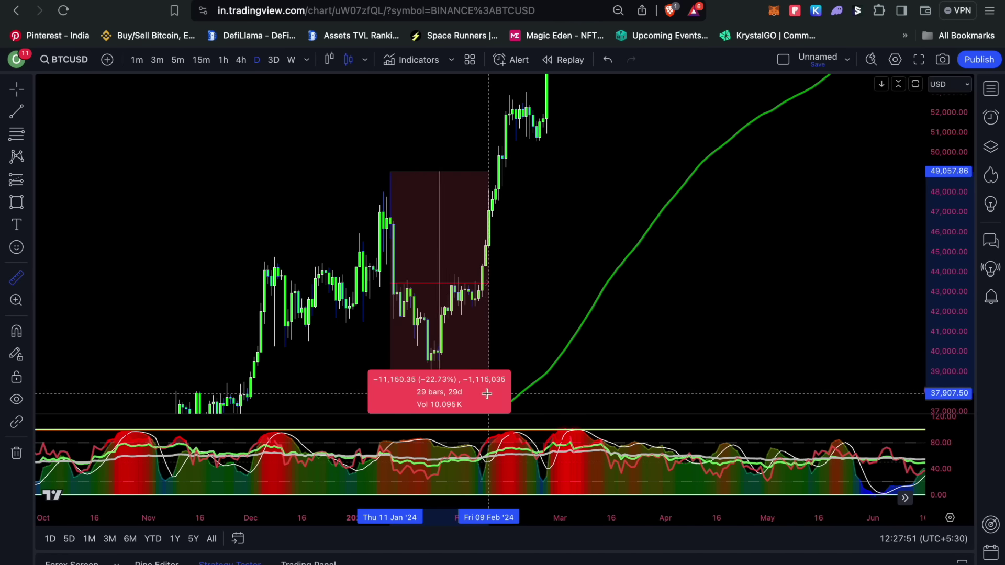
left_click(481, 374)
Repeat the January 2024 pullback measurement from the peak near 49,120, and clear it.
left_click_drag(785, 246, 778, 190)
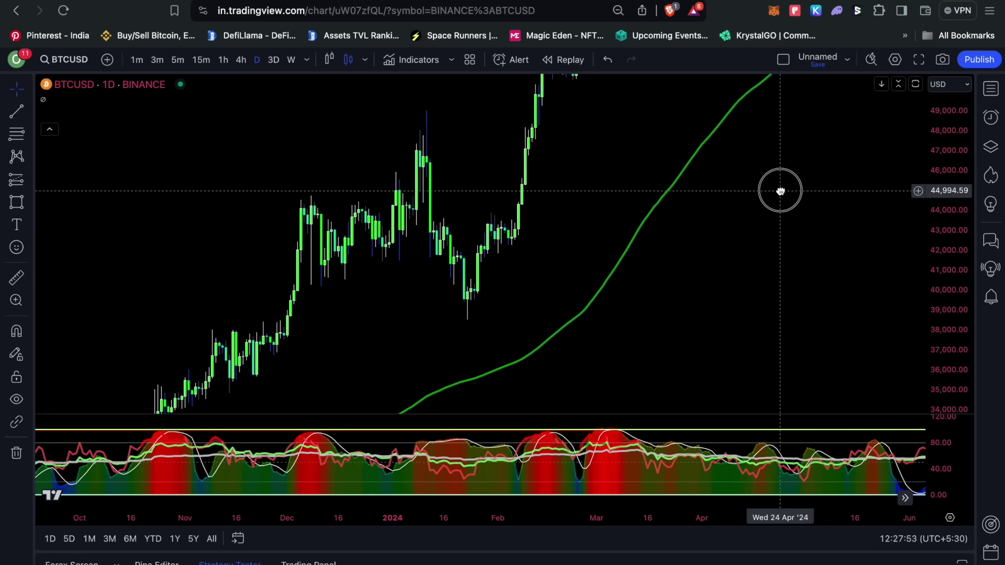
scroll(510, 236, "up", 3)
key("shift")
left_click(246, 121)
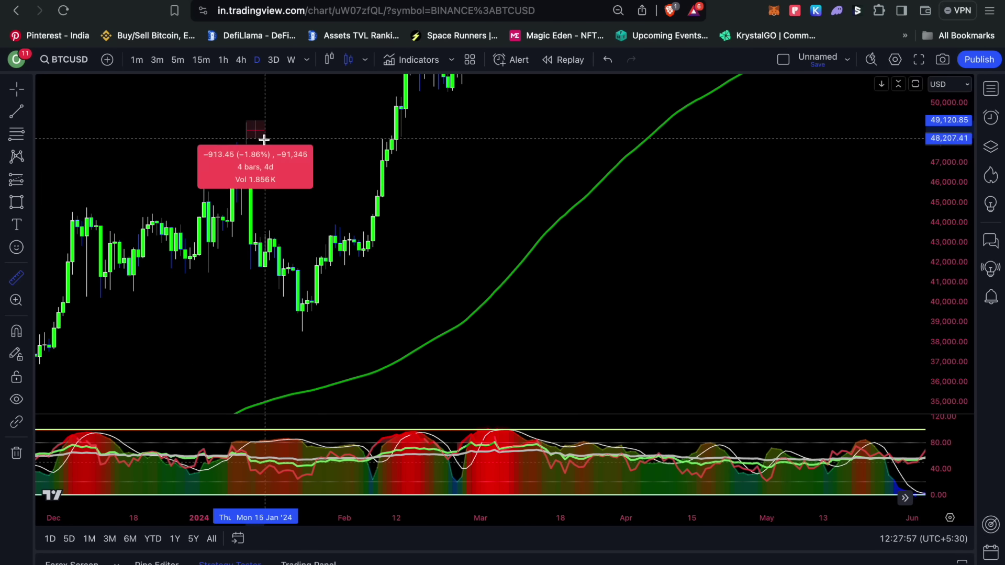
left_click(355, 334)
left_click(498, 198)
Measure the BTCUSD pullback from the 12 March 2024 peak to the early-May low inside the white box, and clear the measurement.
left_click_drag(497, 198, 461, 297)
left_click_drag(755, 171, 527, 403)
left_click_drag(698, 399, 705, 269)
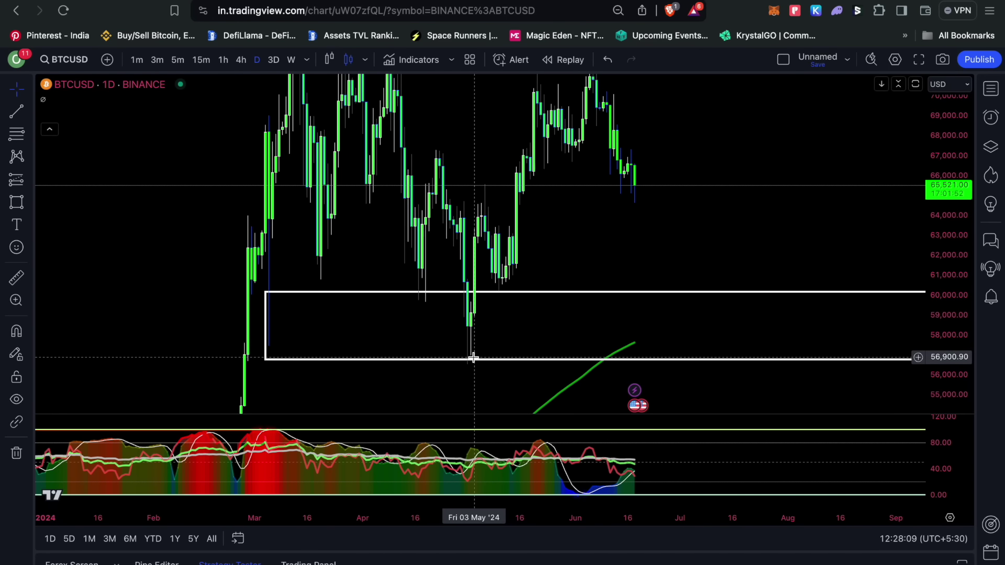
left_click_drag(933, 173, 933, 246)
key("shift")
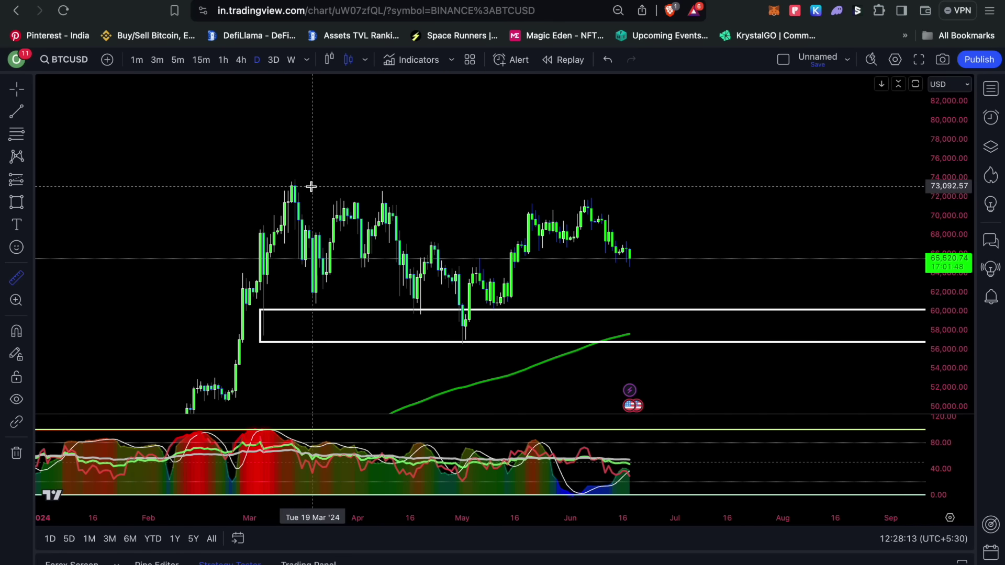
left_click(288, 179)
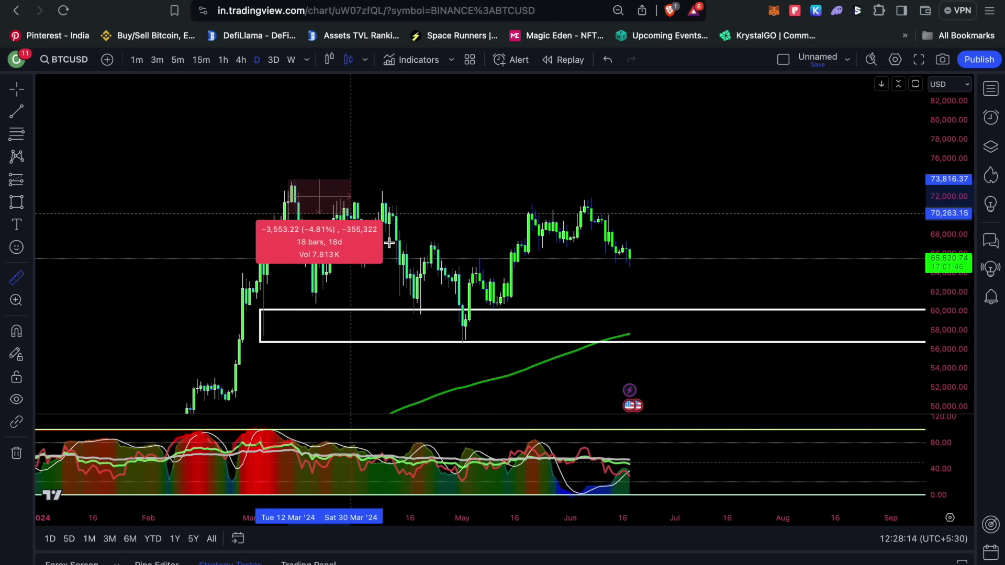
left_click(506, 343)
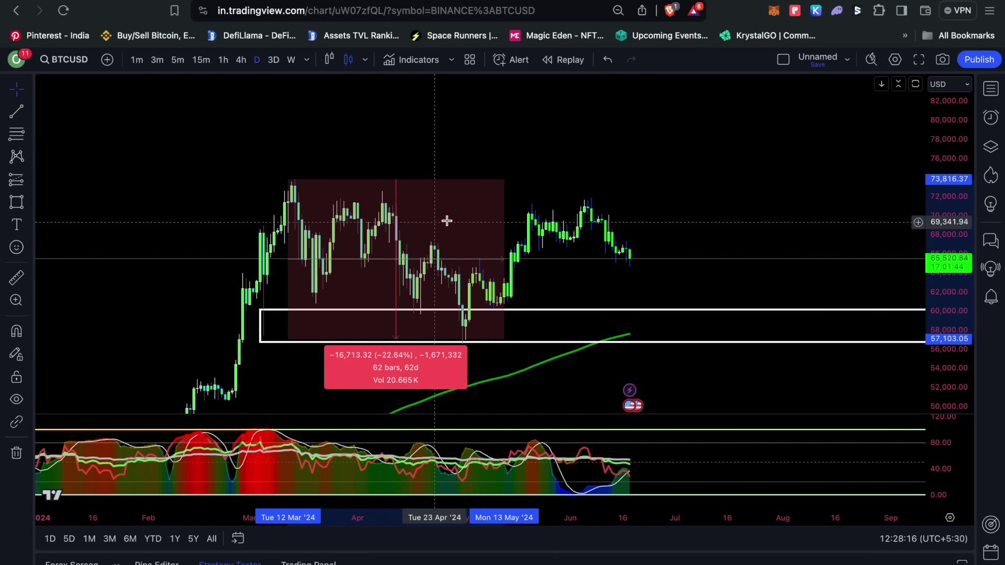
left_click(544, 177)
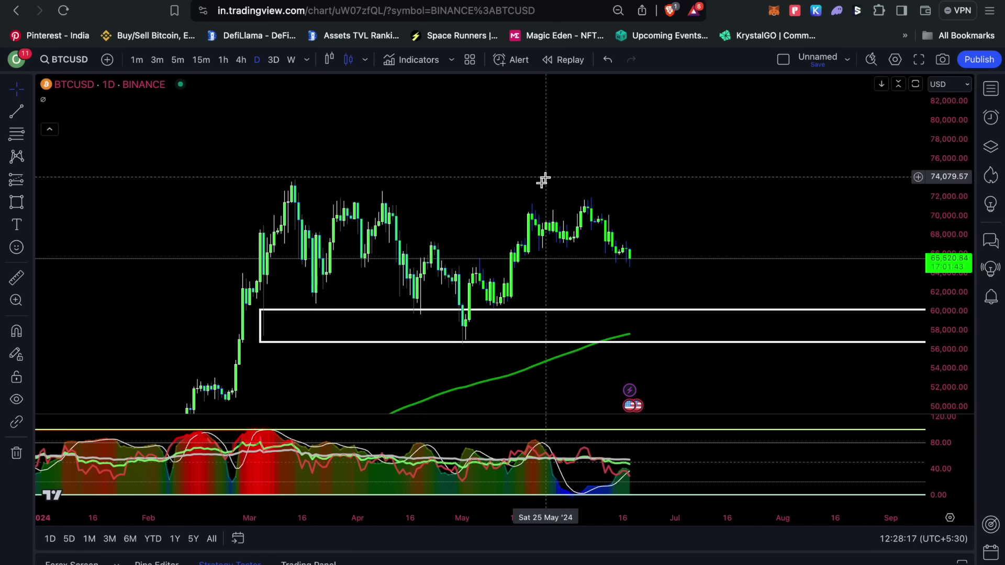
Measure a projected drop from the 6 June 2024 high near 72,106 down to about 55,787, and clear the measurement.
left_click(16, 277)
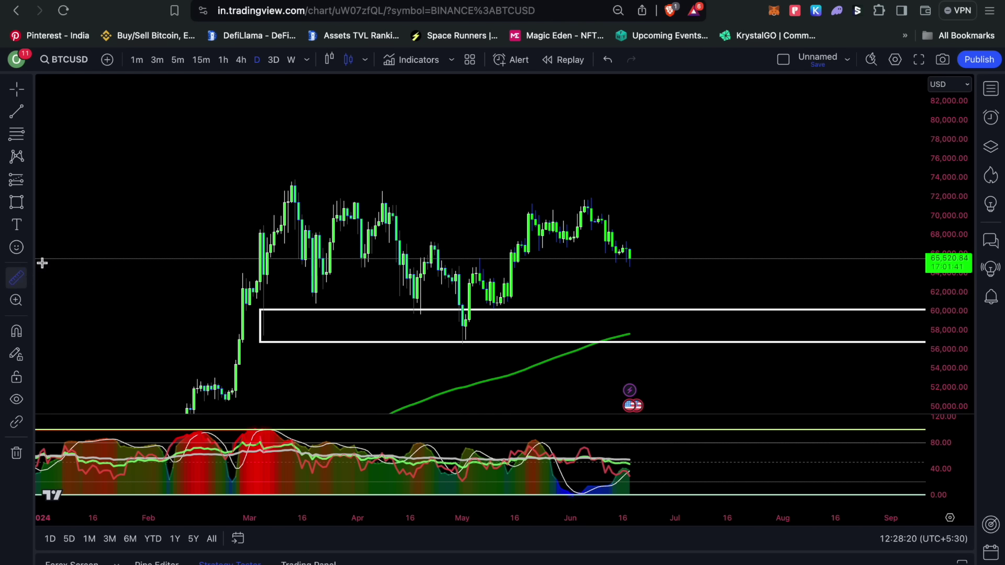
left_click(588, 196)
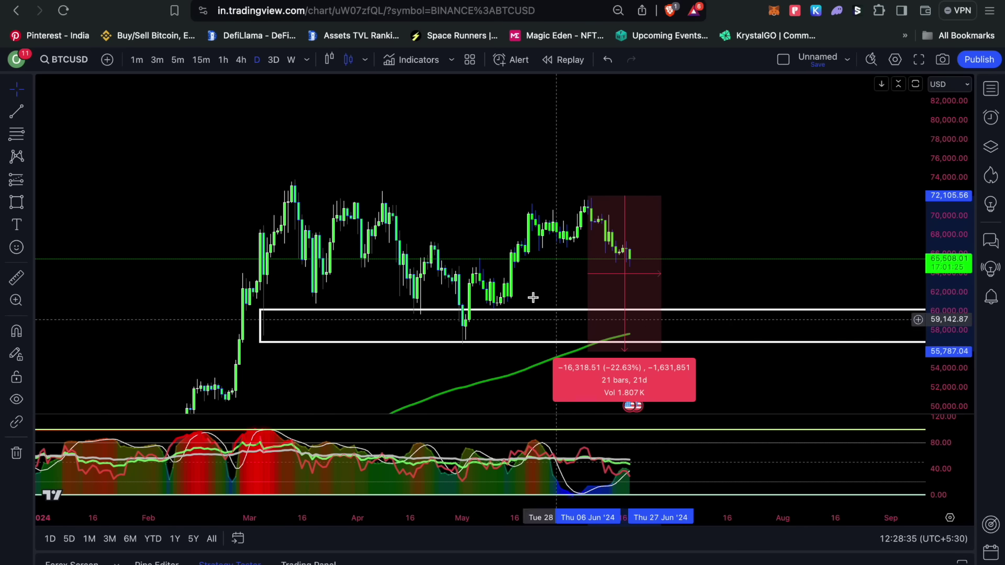
left_click(759, 231)
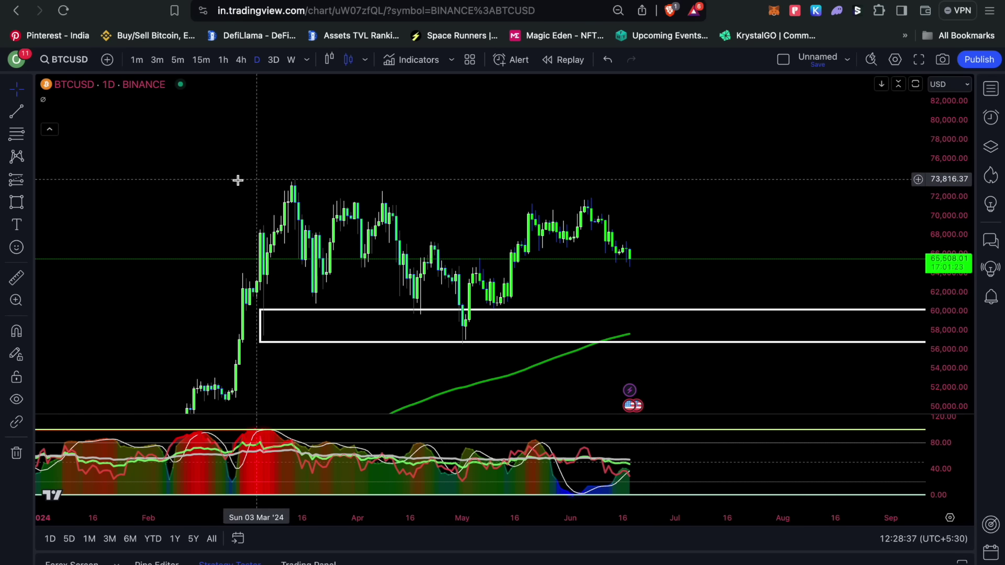
Draw a descending trend line from the 13 March 2024 peak near 73,244 to about 60,844 on 7 August 2024.
left_click_drag(759, 252, 731, 197)
left_click_drag(950, 232, 958, 219)
left_click_drag(723, 157, 742, 217)
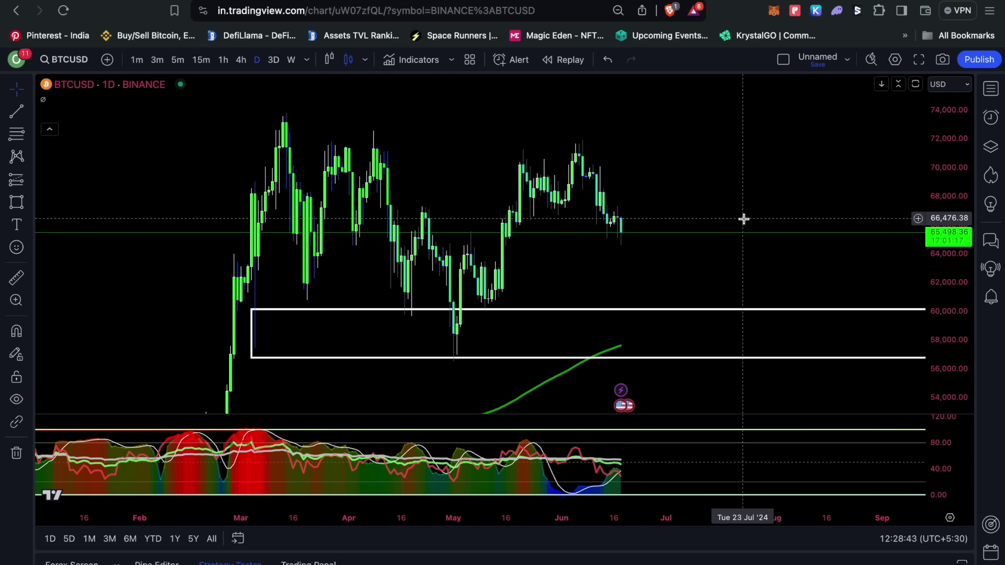
left_click(17, 111)
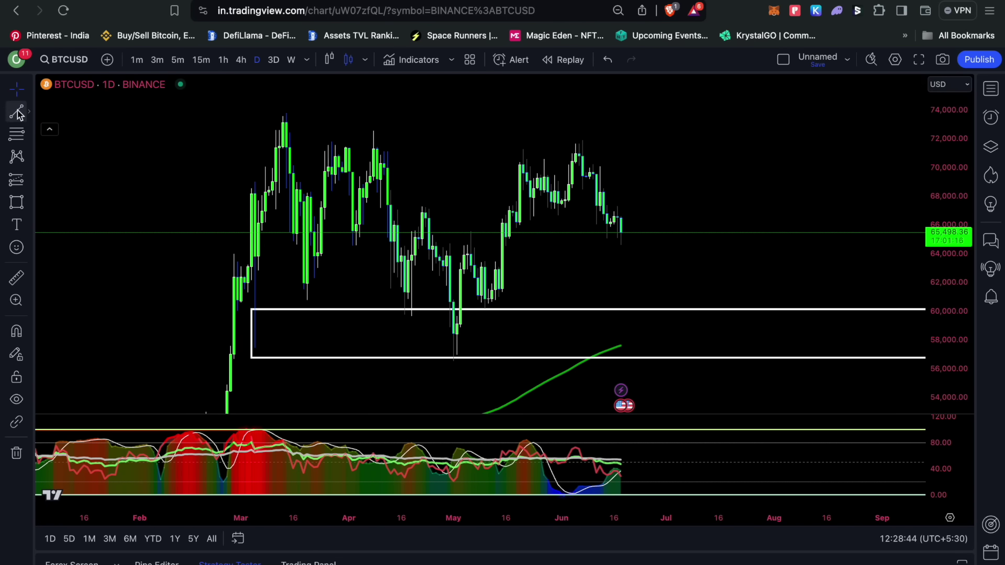
left_click(286, 122)
left_click(794, 299)
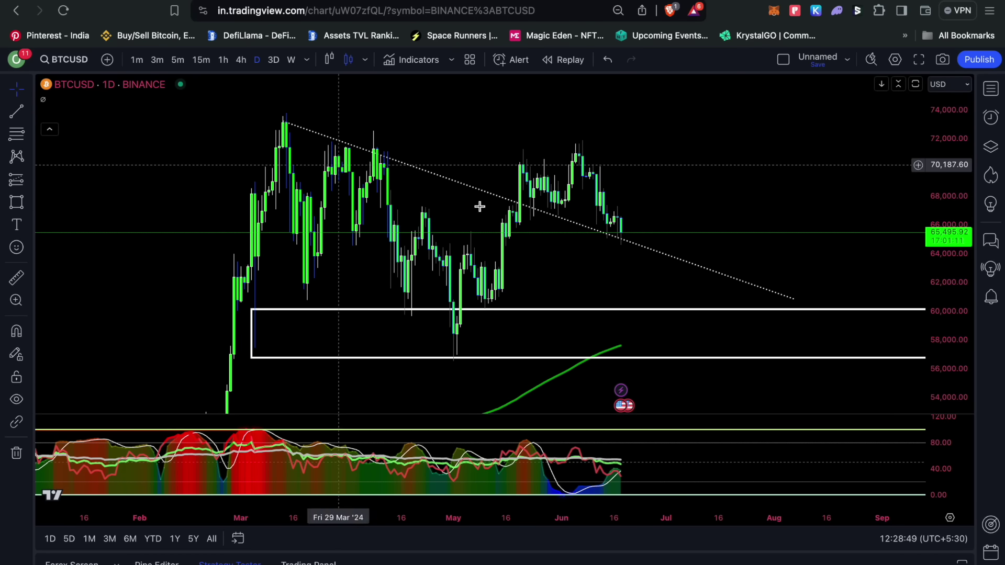
left_click(18, 111)
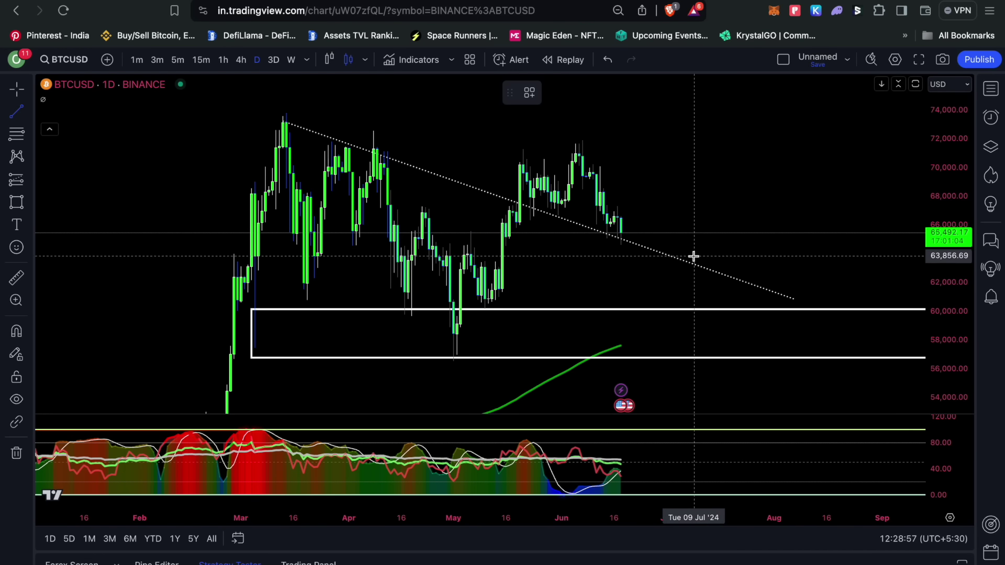
left_click(793, 300)
left_click_drag(796, 298, 785, 296)
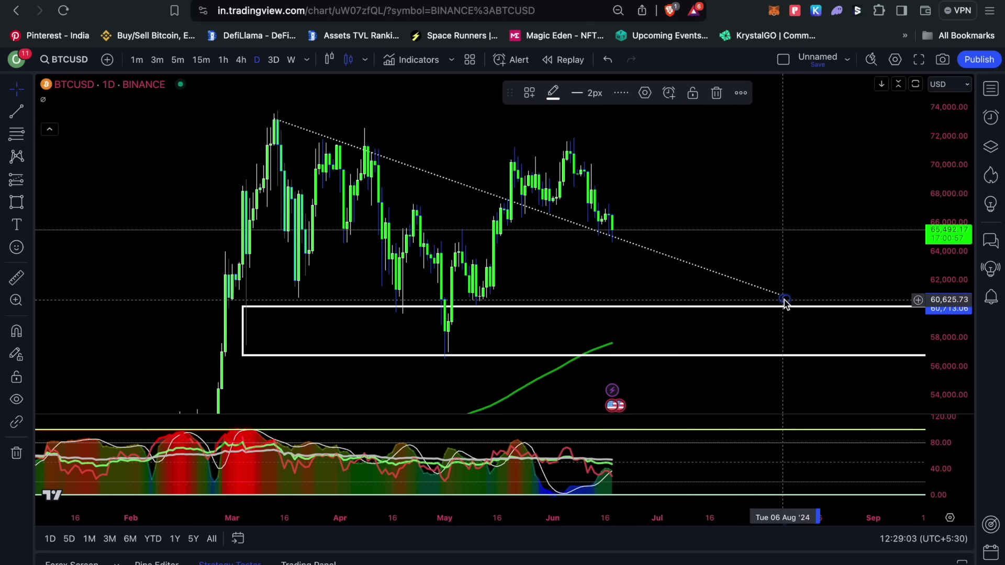
left_click(749, 287)
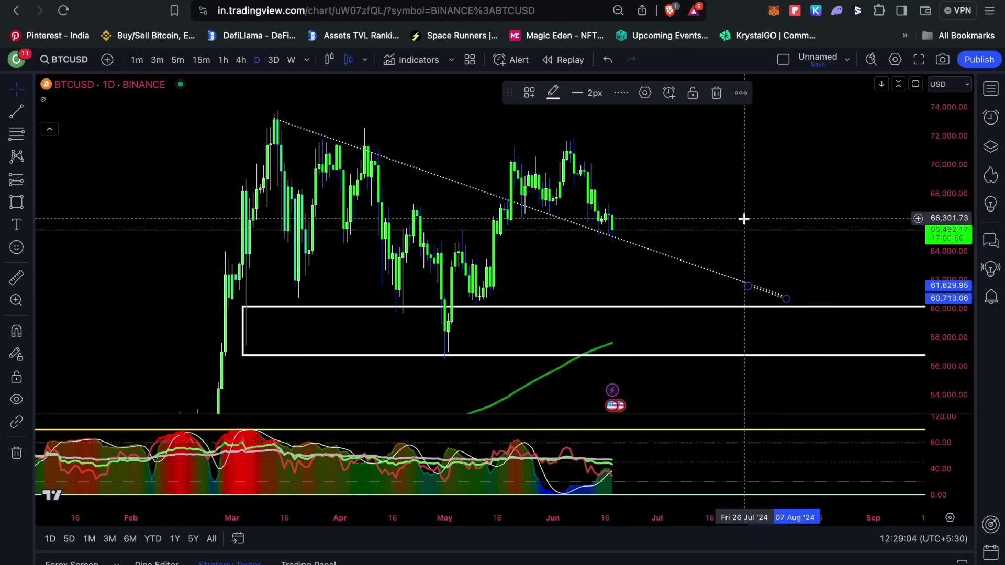
left_click(720, 94)
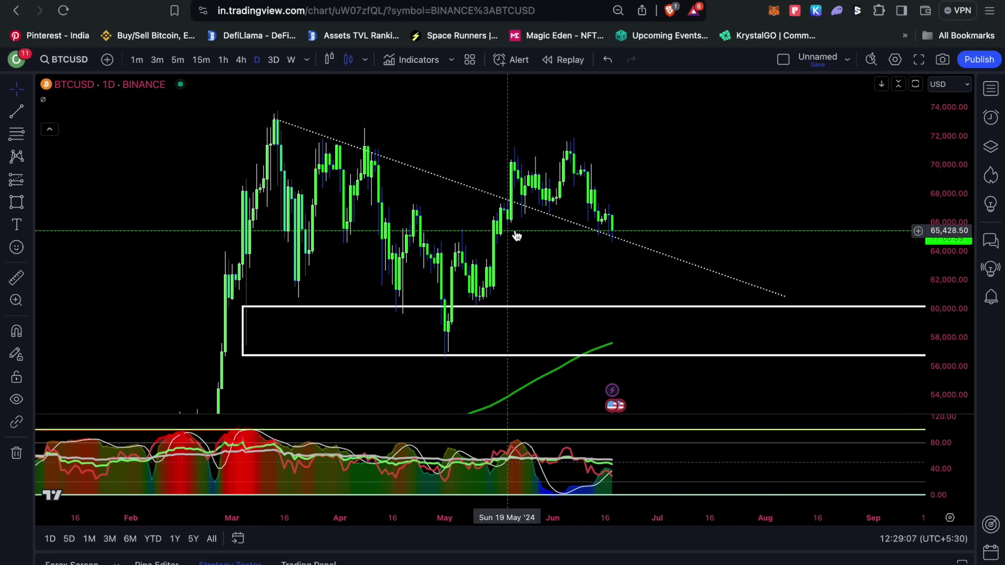
Move the end point of the descending trend line to about 62,241 on 3 August 2024.
left_click(500, 202)
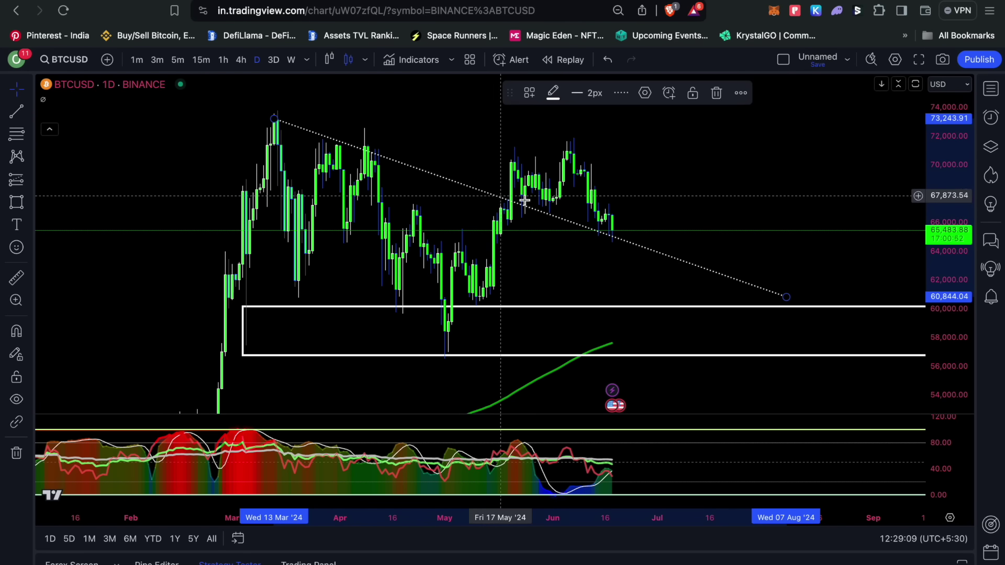
left_click_drag(786, 297, 771, 279)
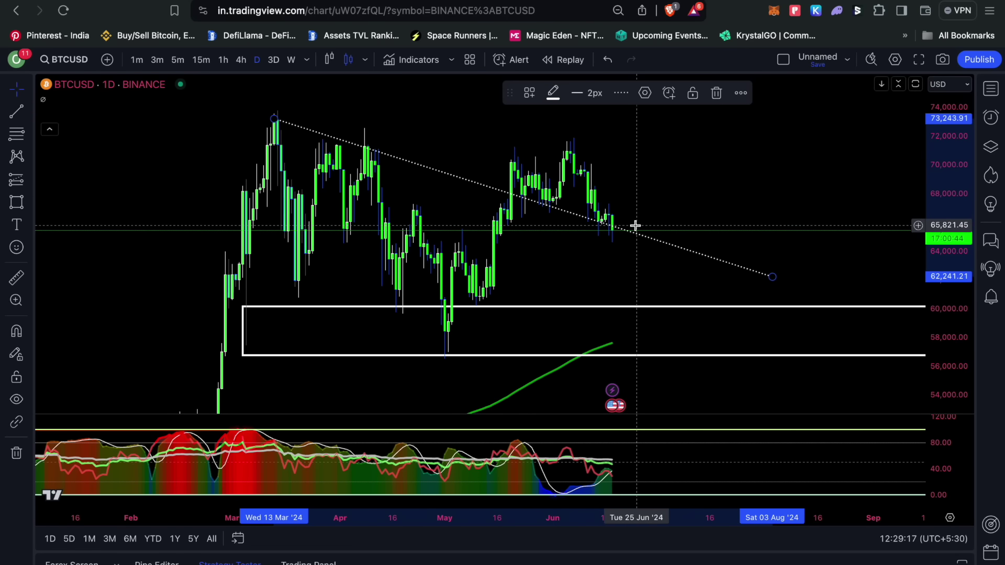
Draw a lower descending trend line from about 63,407 on 1 March 2024 to about 51,580 on 16 August 2024.
left_click_drag(949, 260, 949, 275)
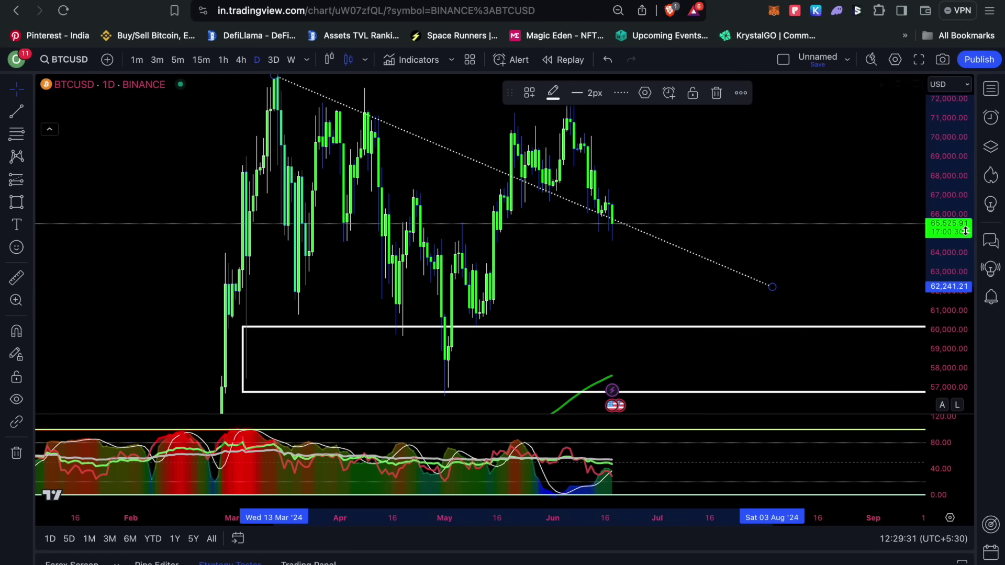
left_click_drag(936, 202, 760, 323)
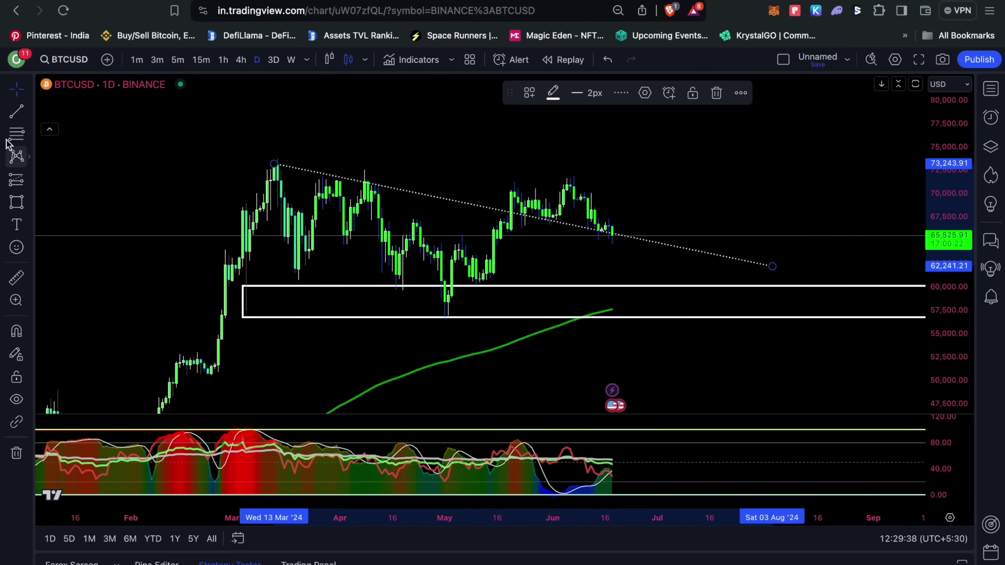
left_click(8, 110)
left_click(238, 268)
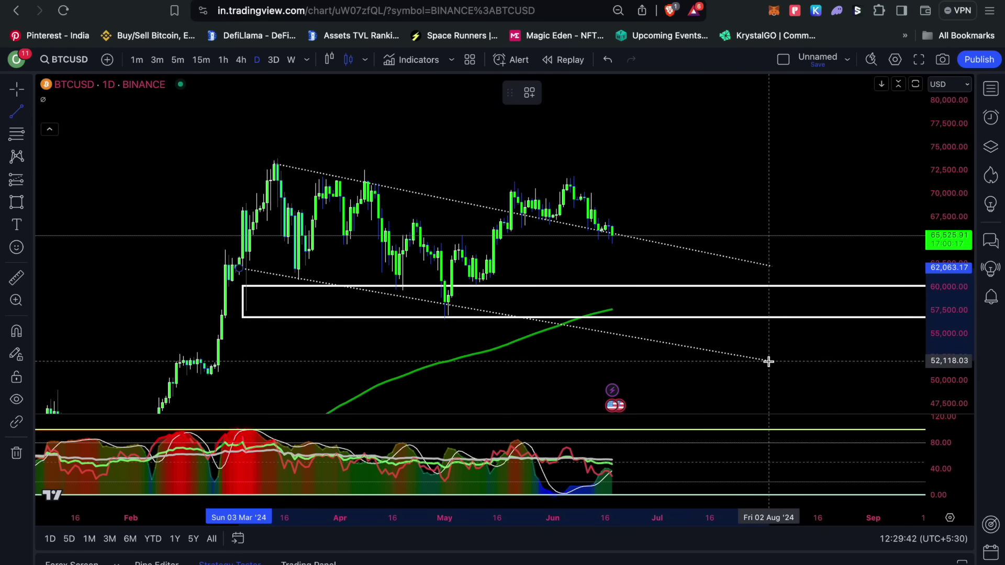
left_click(817, 366)
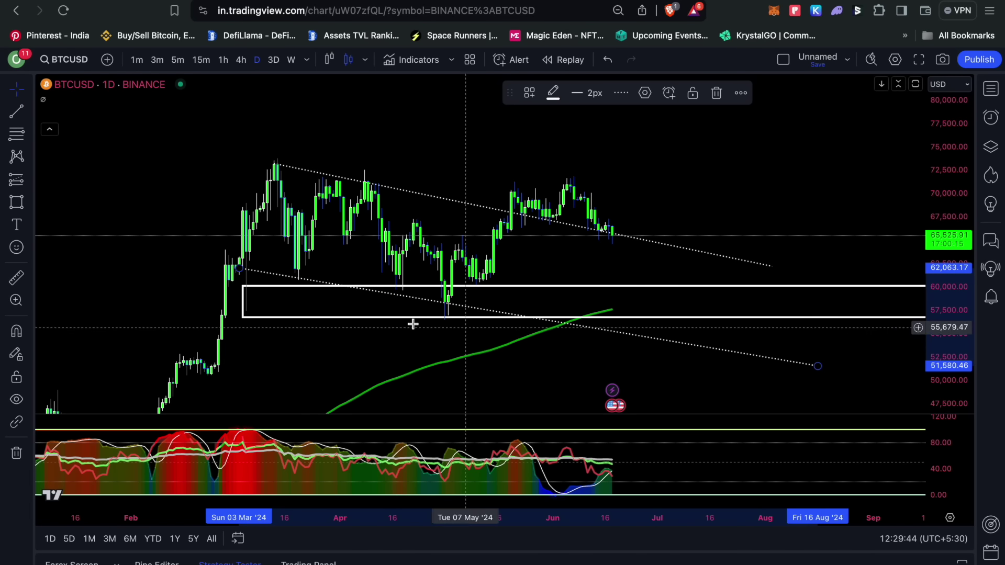
left_click_drag(238, 269, 232, 256)
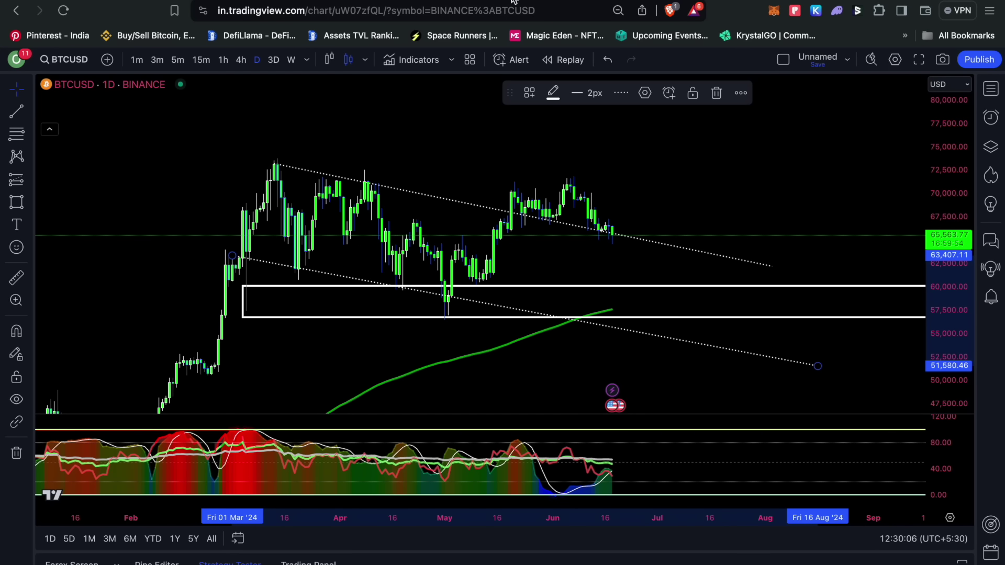
Switch to the weekly SOLUSD chart and load the Binance AXSUSD symbol in its place.
key("ctrl+Tab")
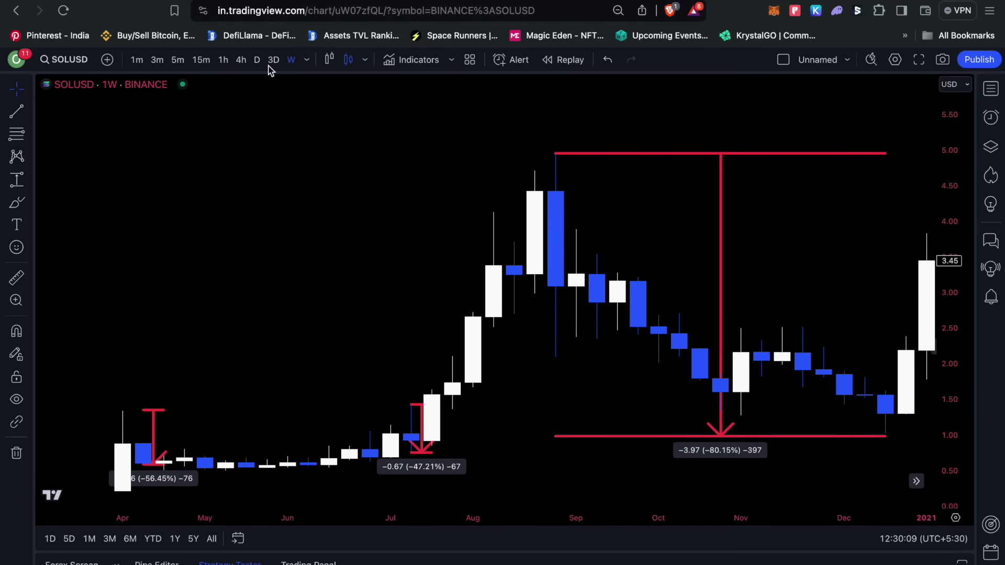
left_click(51, 59)
type("AXSUSD")
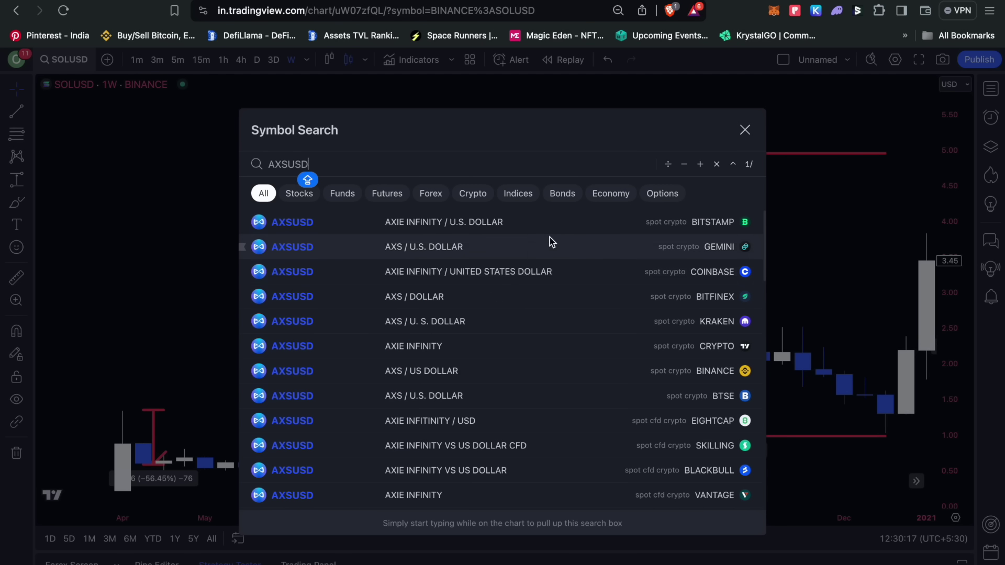
left_click(523, 366)
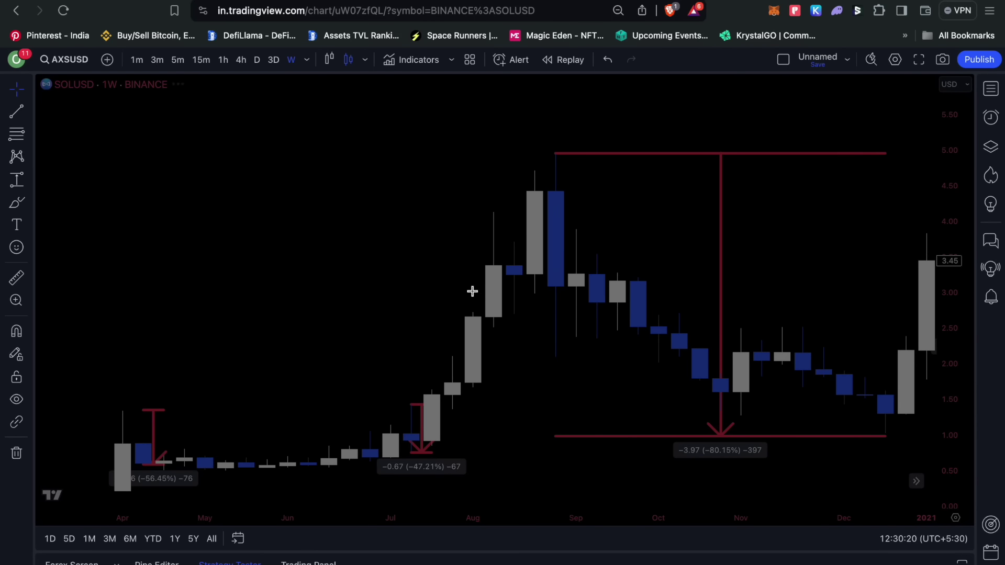
Examine the marked AXSUSD weekly pullbacks from November 2020 through May 2021.
scroll(472, 291, "up", 5)
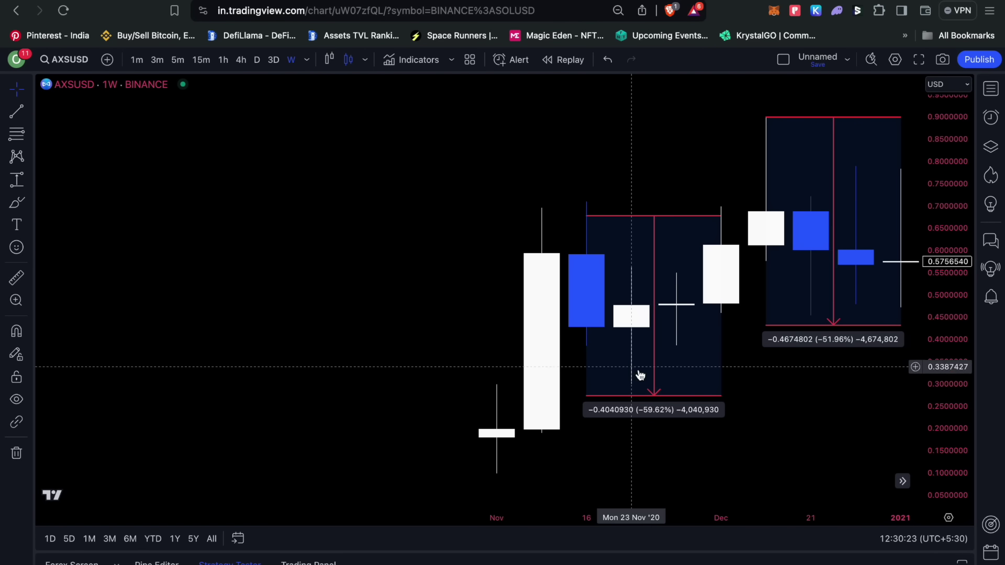
left_click_drag(654, 444, 370, 431)
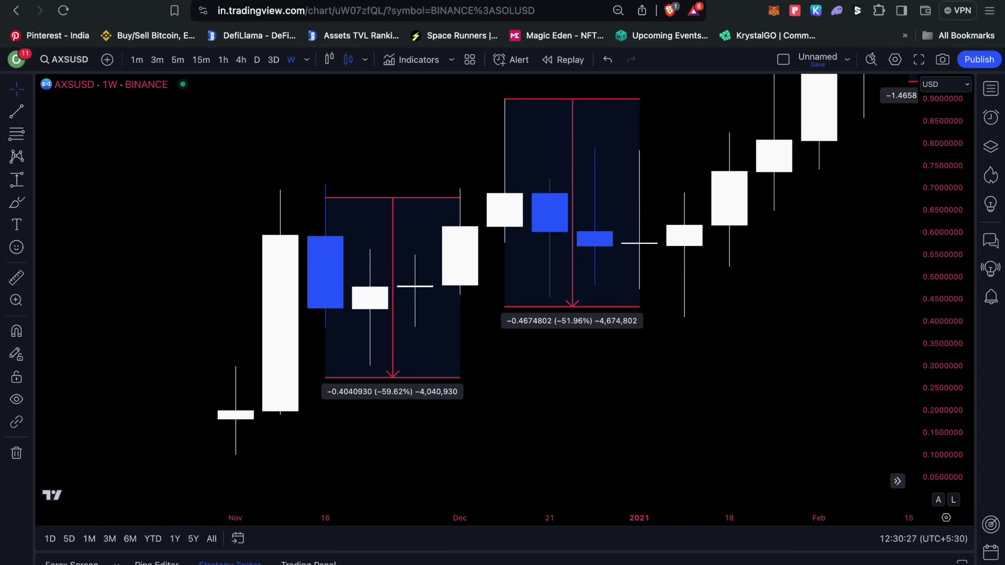
left_click_drag(952, 148, 945, 480)
left_click_drag(887, 392, 617, 487)
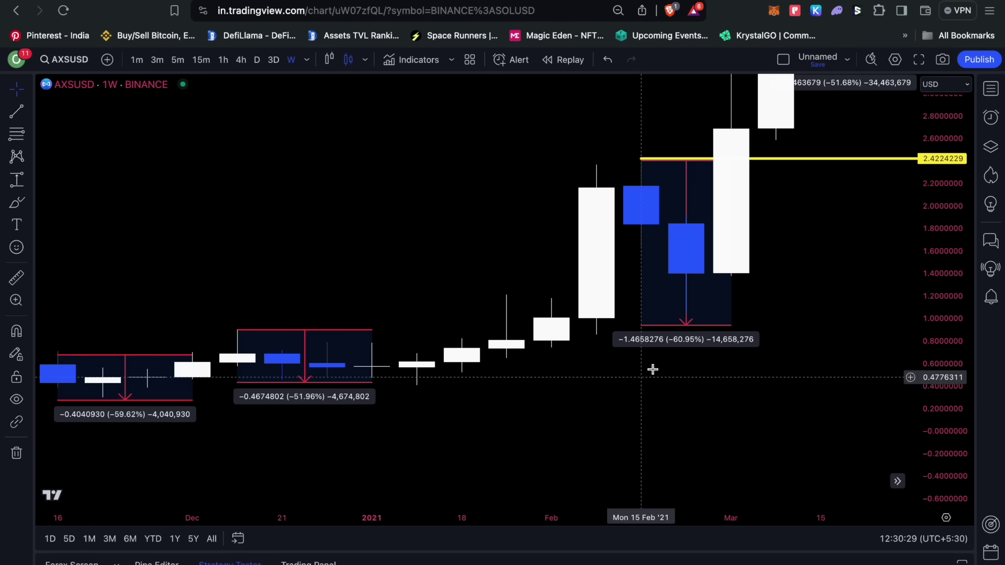
left_click_drag(696, 332, 542, 532)
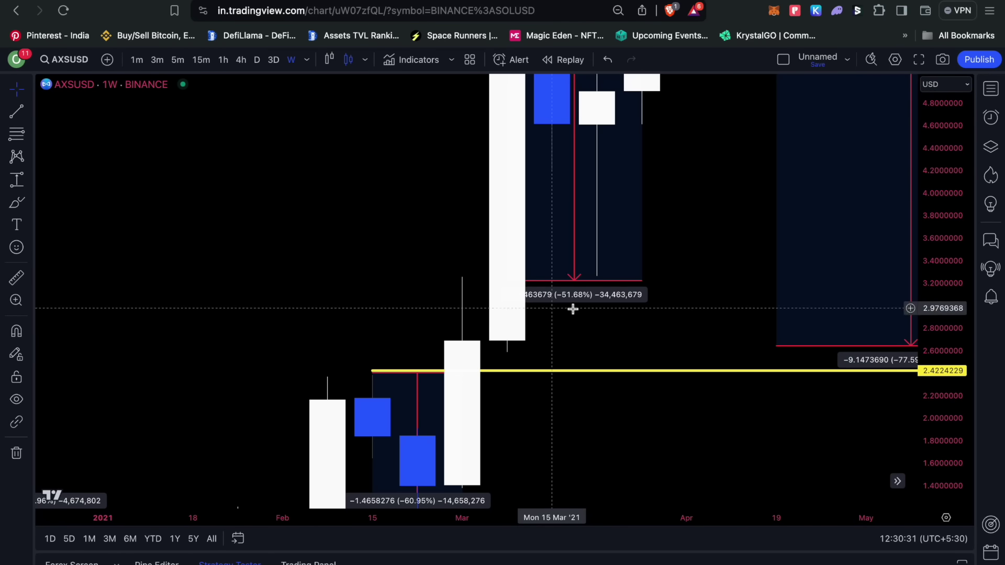
left_click_drag(946, 214, 946, 417)
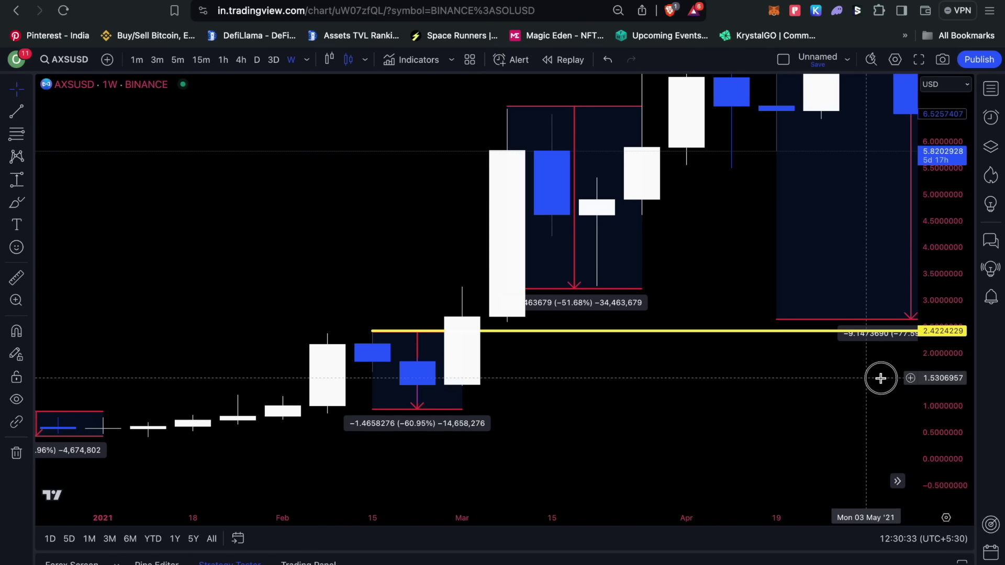
left_click_drag(880, 377, 612, 426)
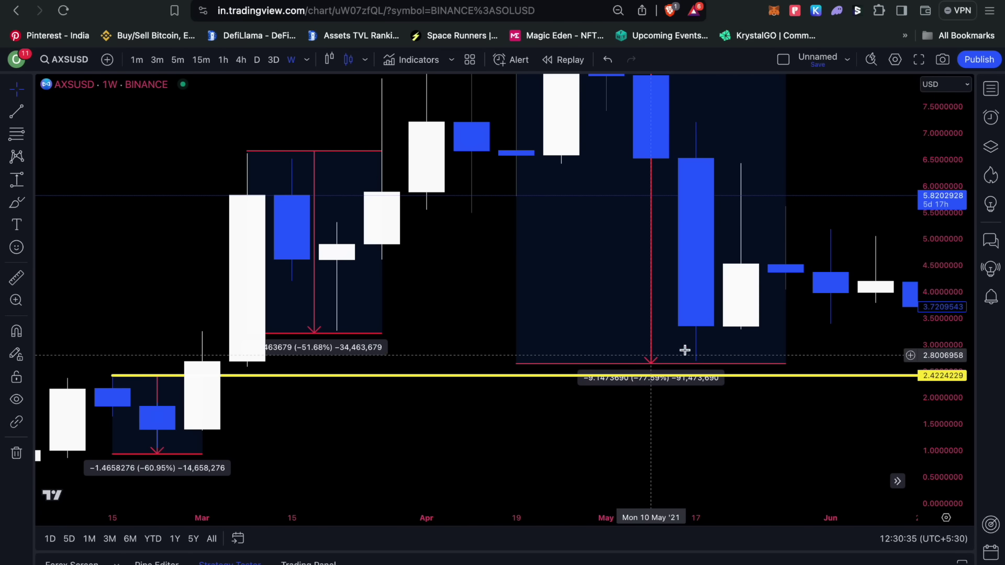
left_click_drag(949, 220, 901, 373)
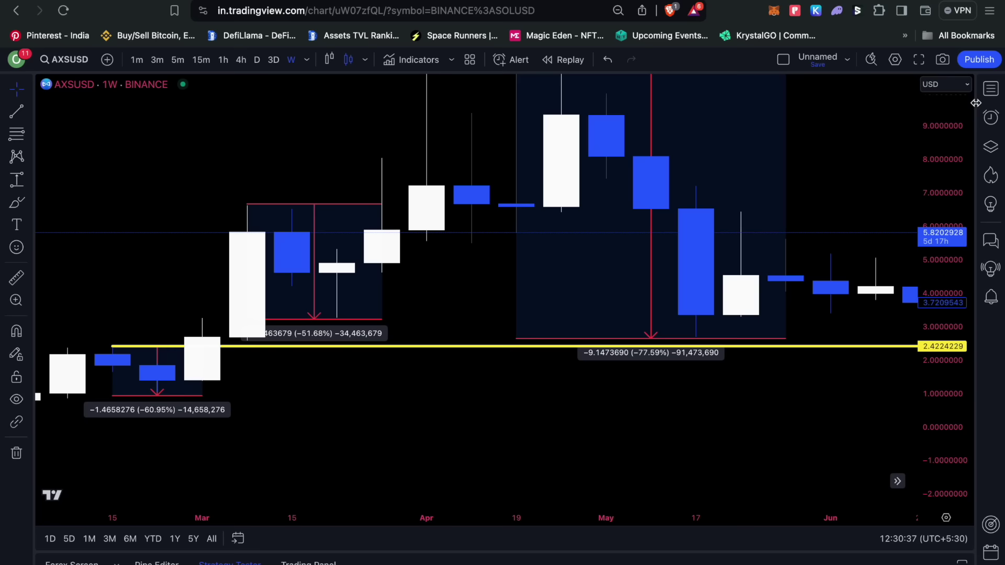
Examine the AXSUSD rally following the May 2021 pullback, and view the coin's full price history.
scroll(837, 370, "down", 5)
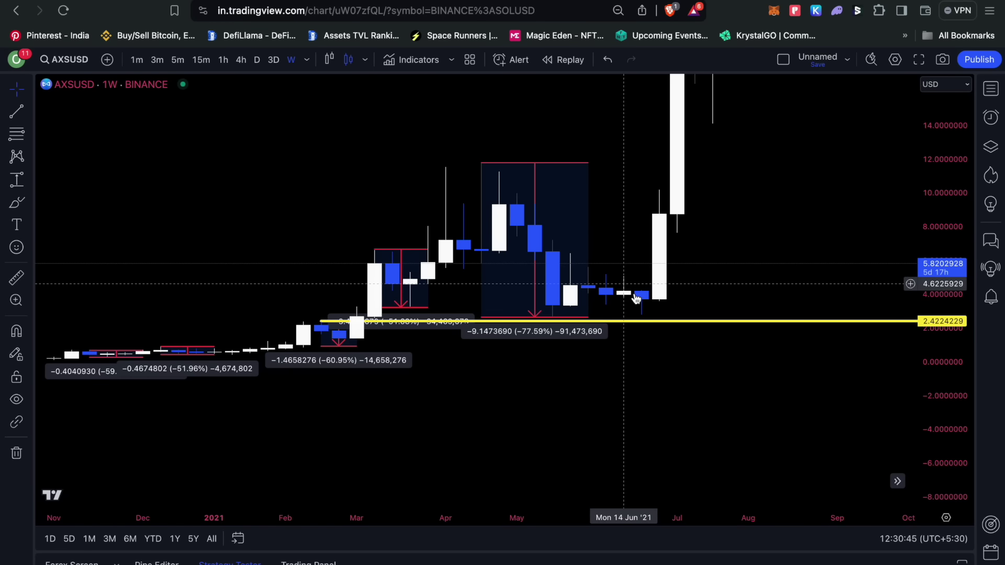
left_click_drag(937, 314, 888, 372)
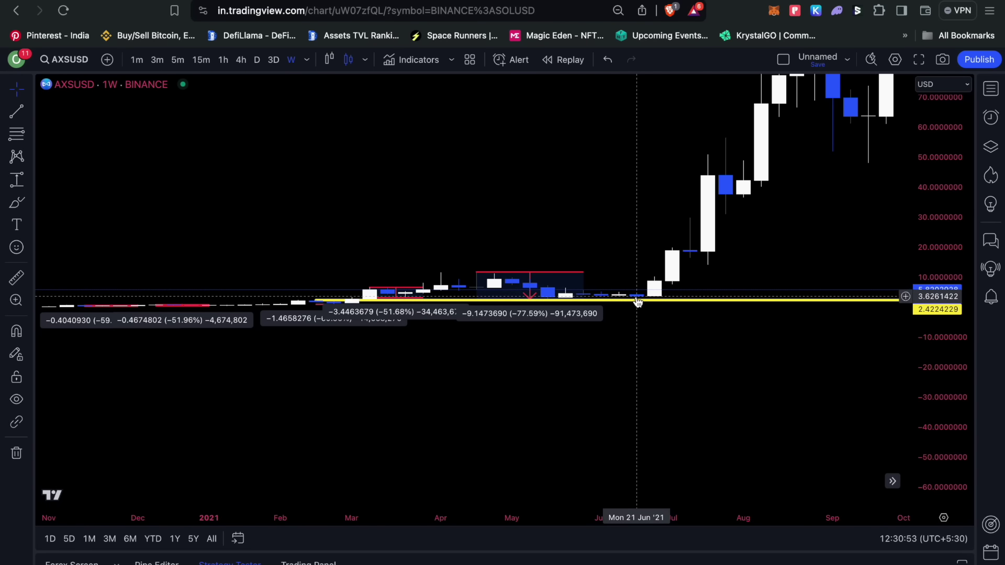
left_click_drag(931, 196, 938, 427)
left_click_drag(875, 401, 658, 438)
scroll(656, 438, "down", 10)
scroll(654, 438, "down", 5)
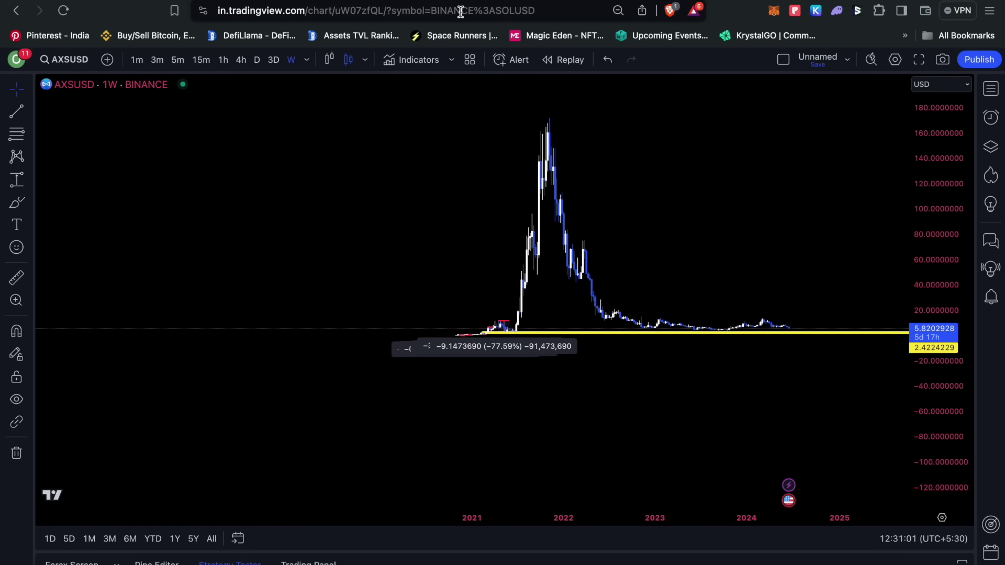
Return to the BTCUSD chart and move the upper trend line's end point to about 61,324 on 7 August 2024.
key("ctrl+Tab")
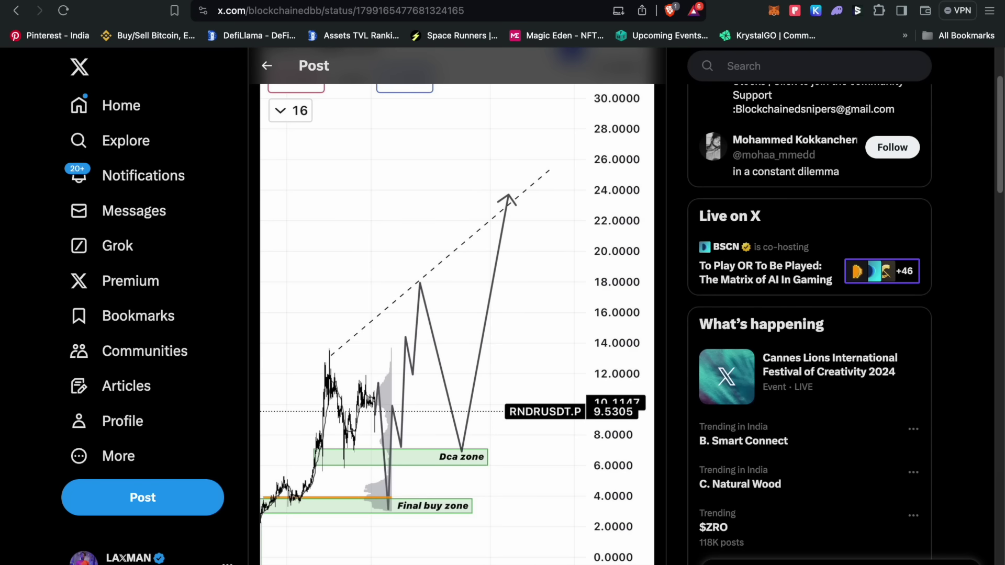
key("ctrl+Tab")
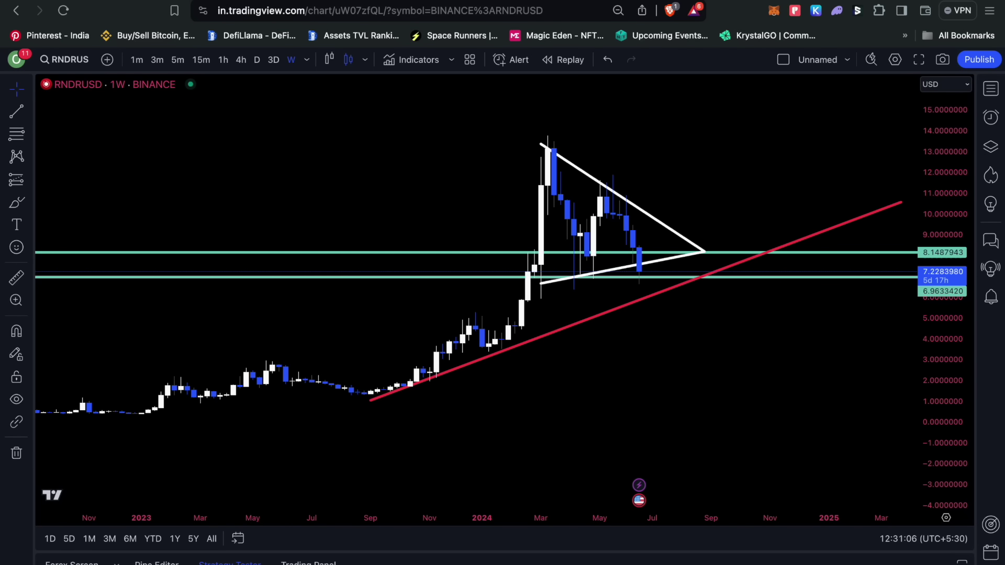
key("ctrl+Tab")
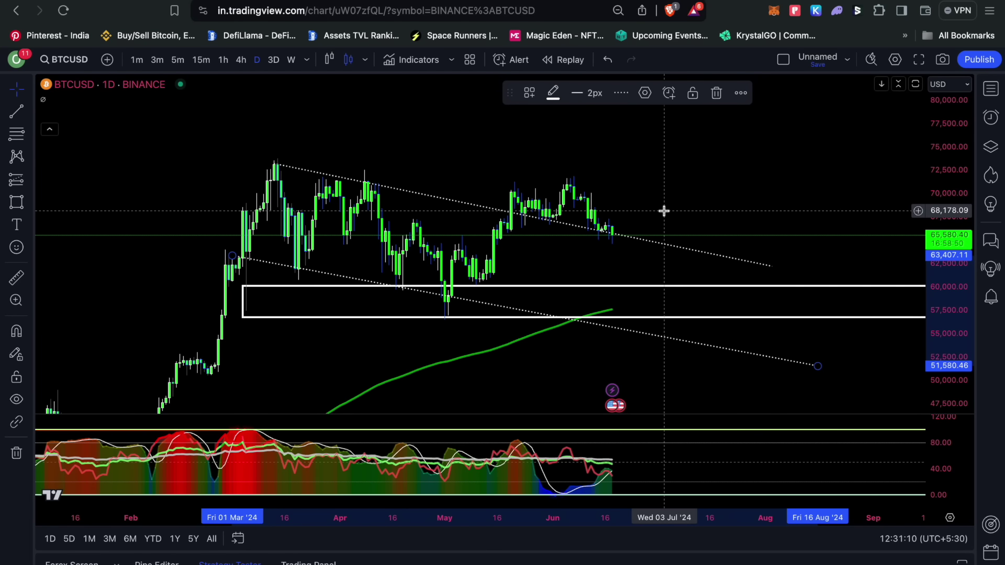
left_click(772, 269)
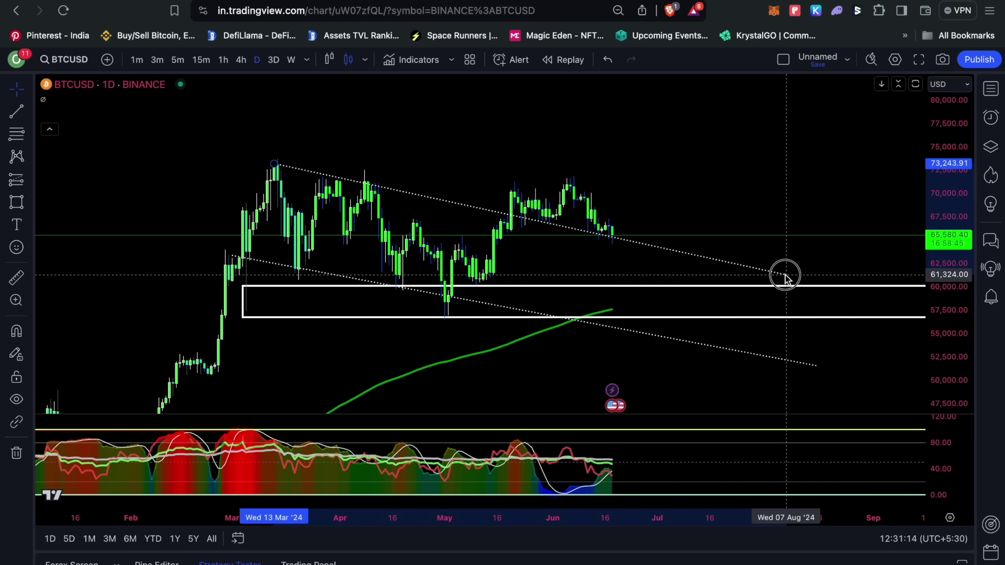
left_click(785, 276)
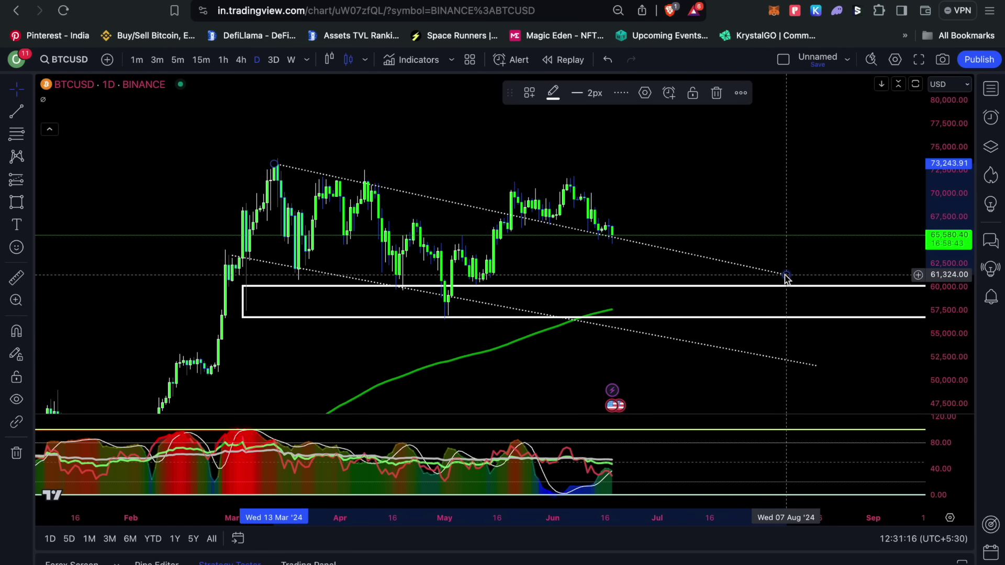
left_click(717, 178)
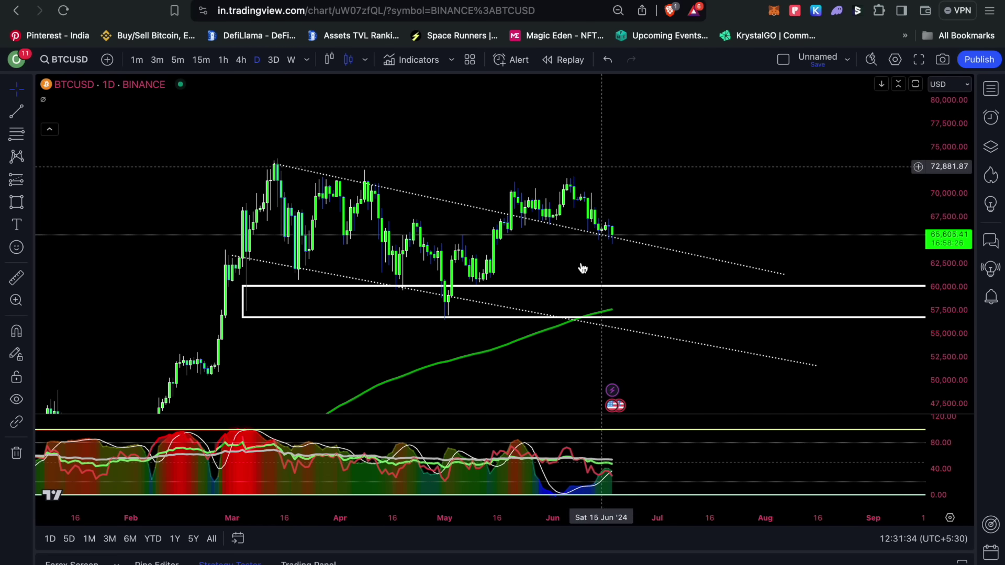
Check BTCUSD and its oscillator on the 1-hour interval, and return to the daily interval.
left_click(224, 60)
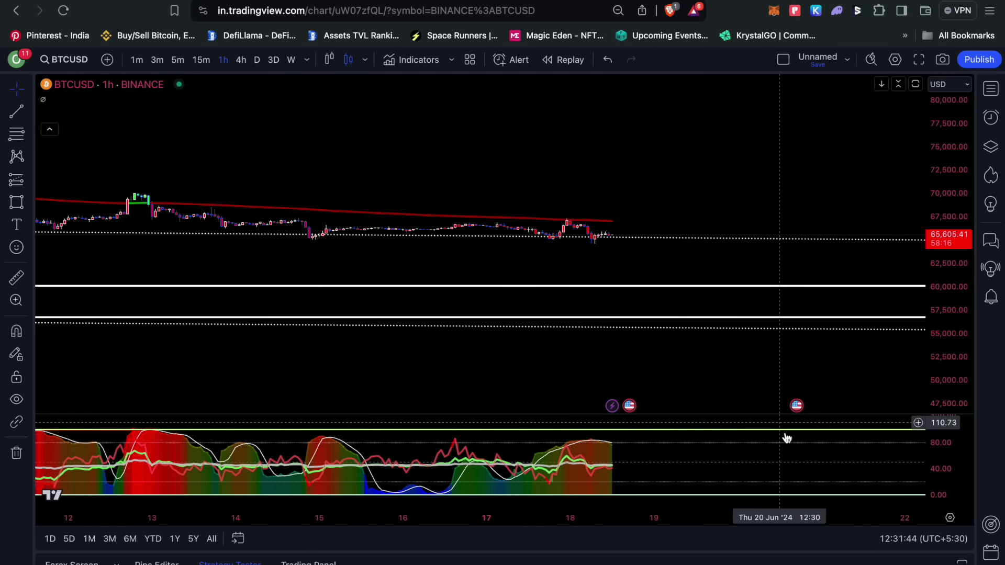
left_click_drag(942, 471, 942, 450)
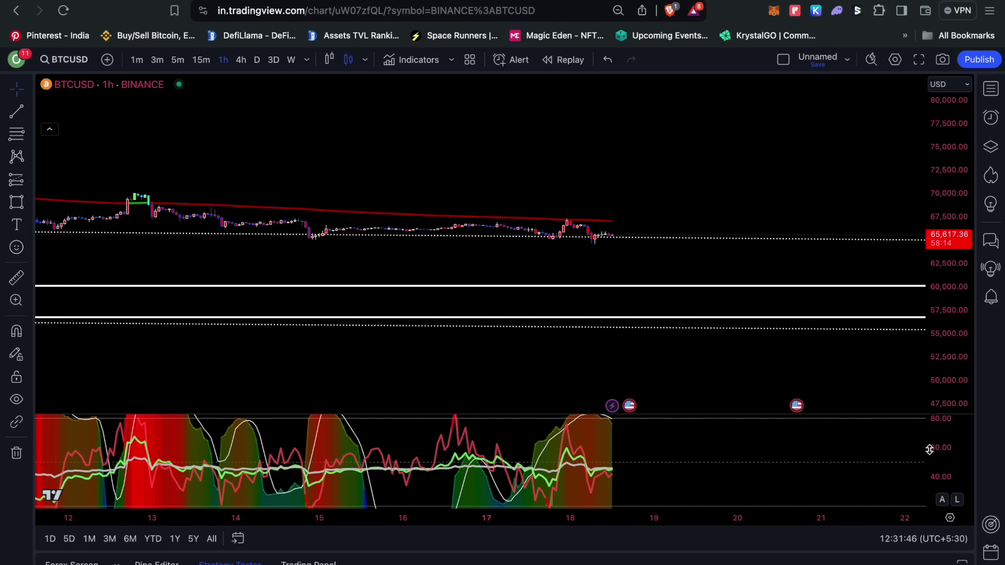
left_click(259, 59)
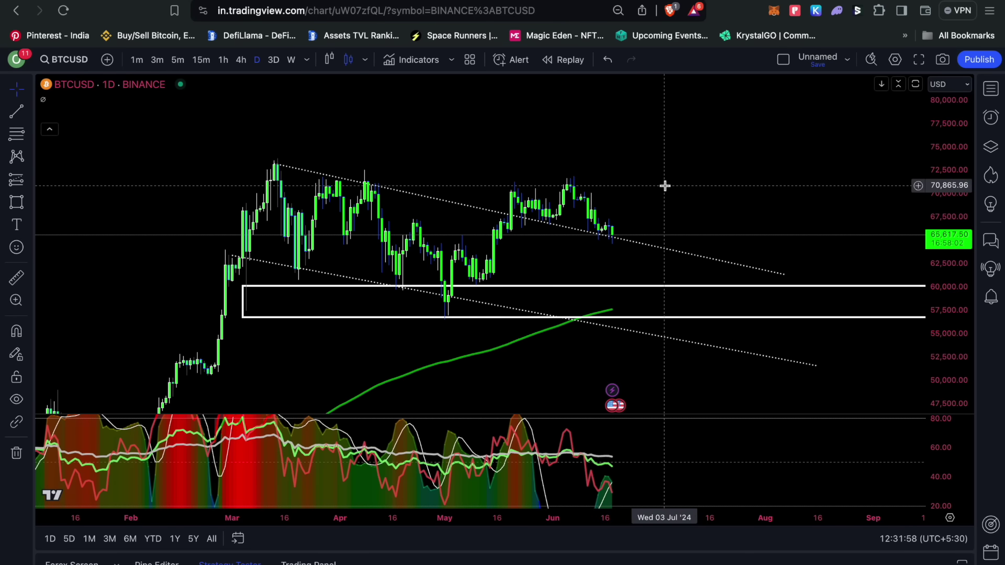
Save the BTCUSD chart layout with both descending trend lines in view.
scroll(665, 186, "up", 1)
left_click_drag(958, 325, 958, 304)
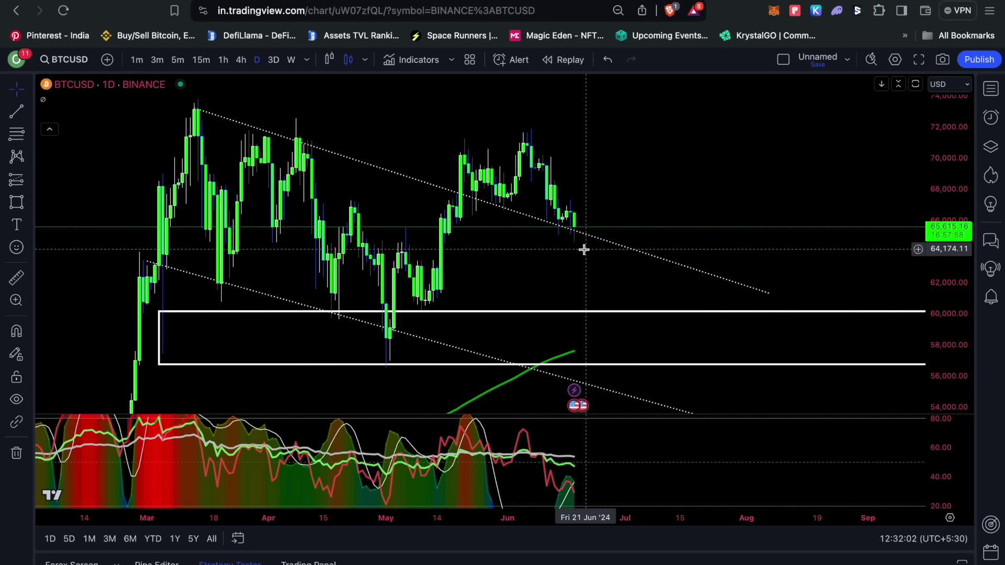
scroll(582, 249, "up", 1)
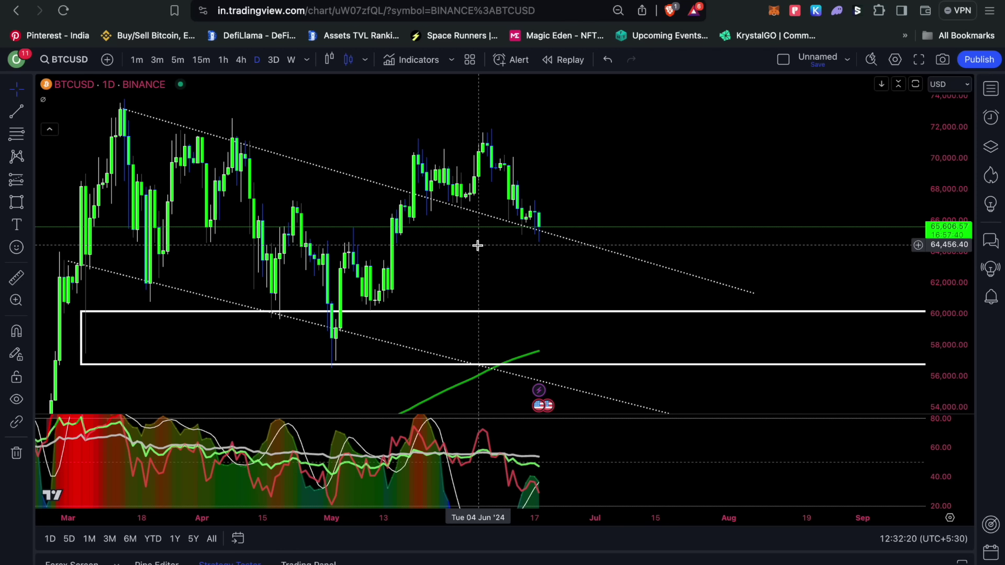
key("ctrl+s")
Measure the BTCUSD pullback from about 73,958 on 13 March 2024 down to about 57,262 on 19 May 2024.
scroll(477, 245, "down", 5)
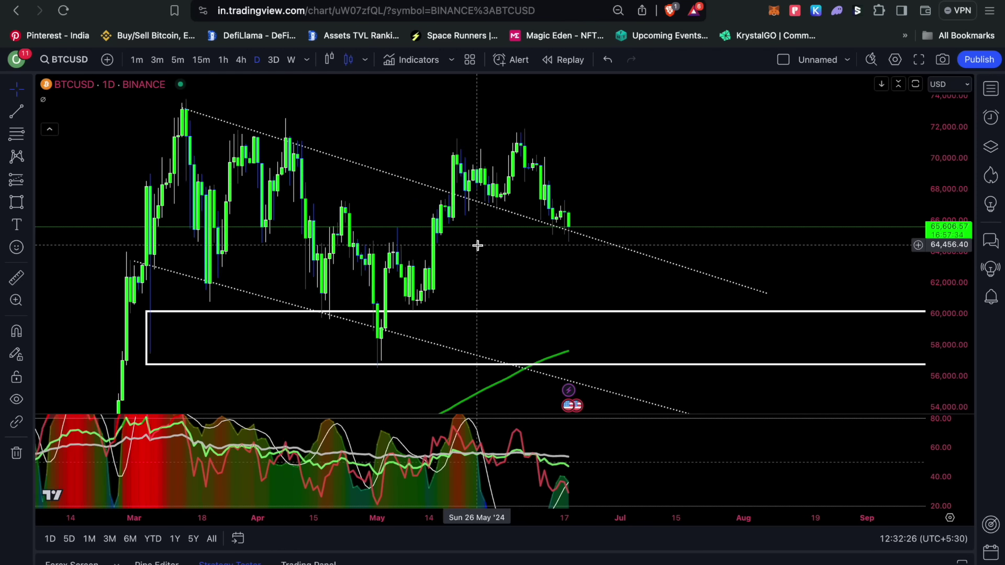
left_click_drag(956, 145, 956, 303)
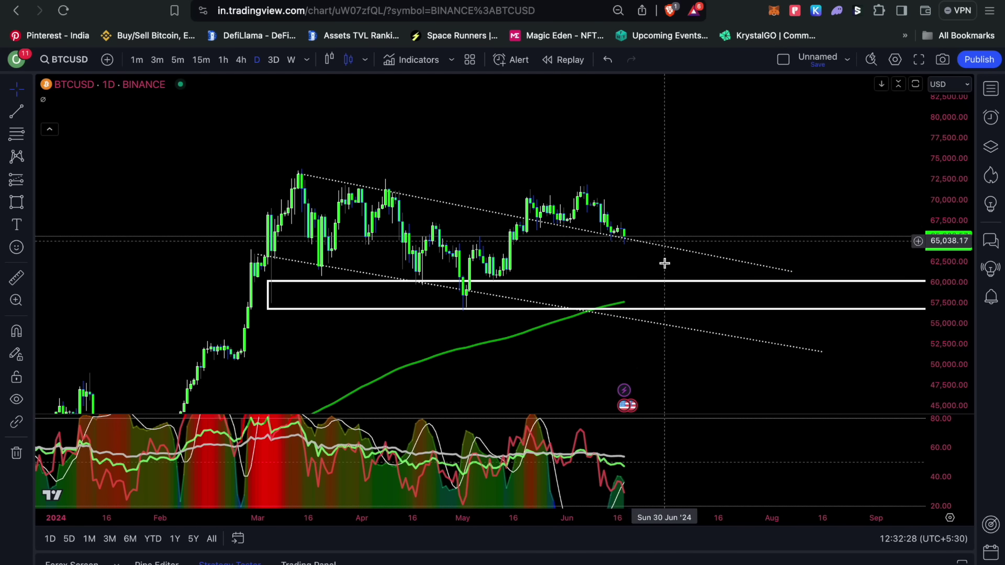
left_click(14, 279)
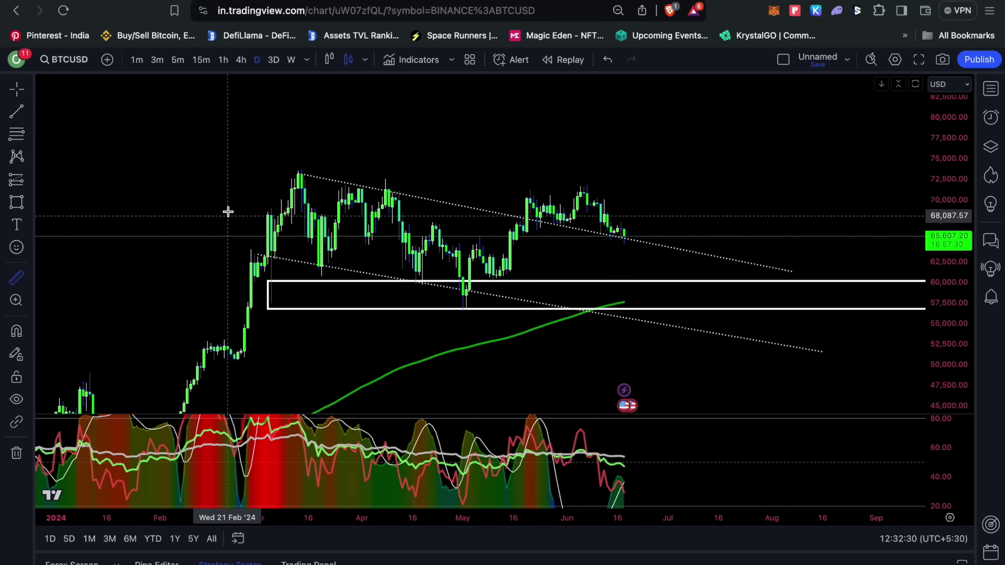
left_click(298, 172)
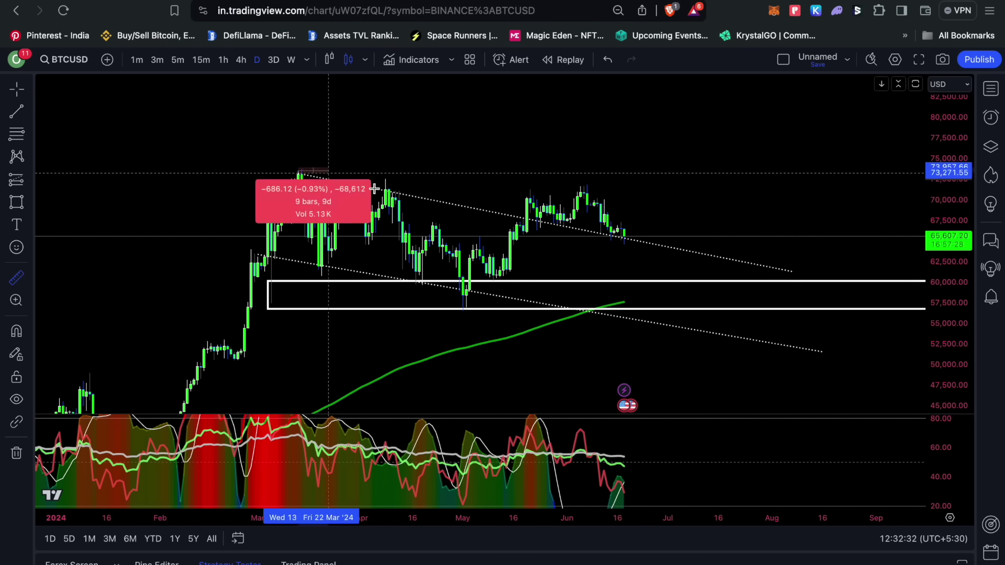
left_click(519, 302)
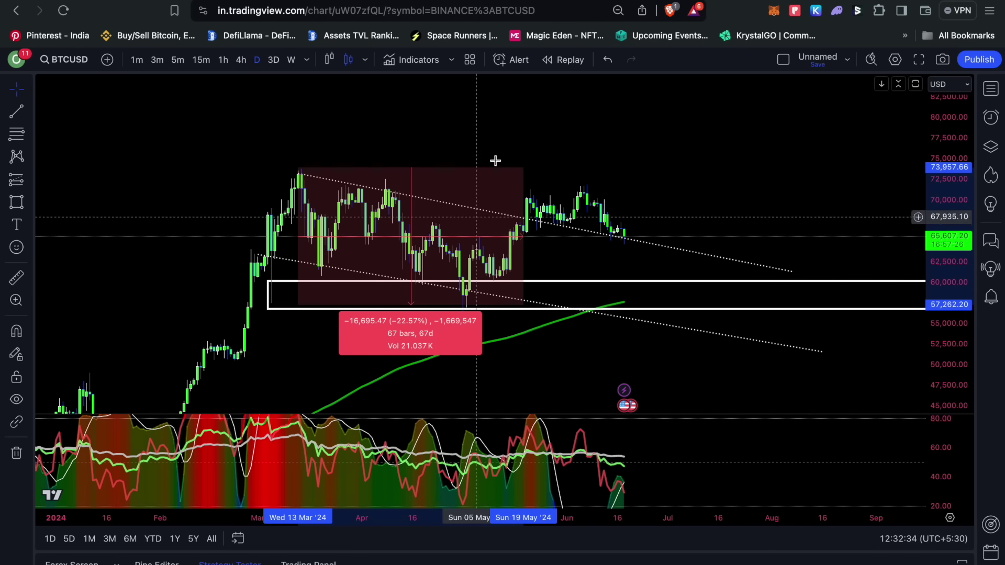
left_click(504, 130)
Measure a projected BTCUSD drop from about 71,899 on 6 June 2024 to about 56,119 on 4 July 2024.
left_click(14, 279)
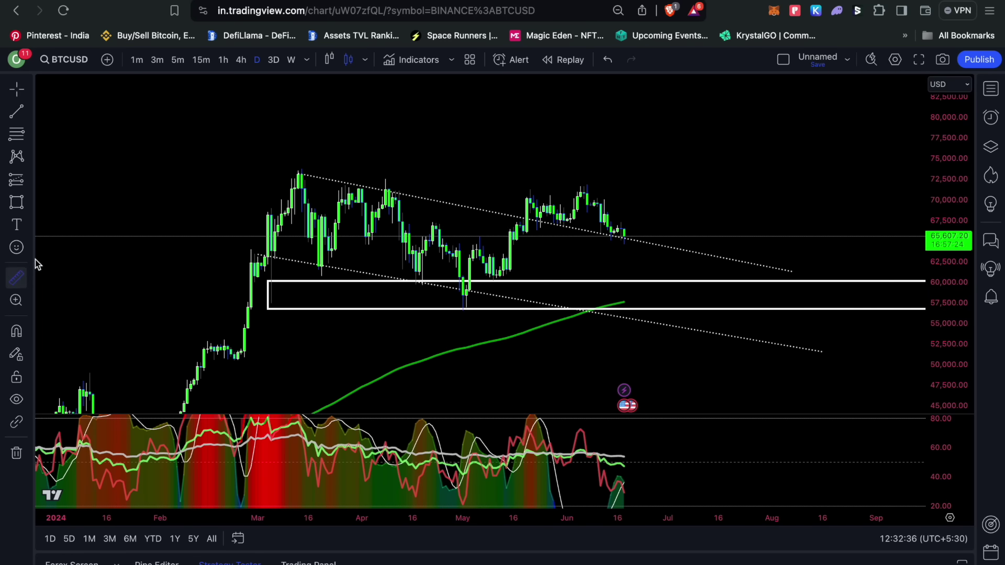
left_click(586, 186)
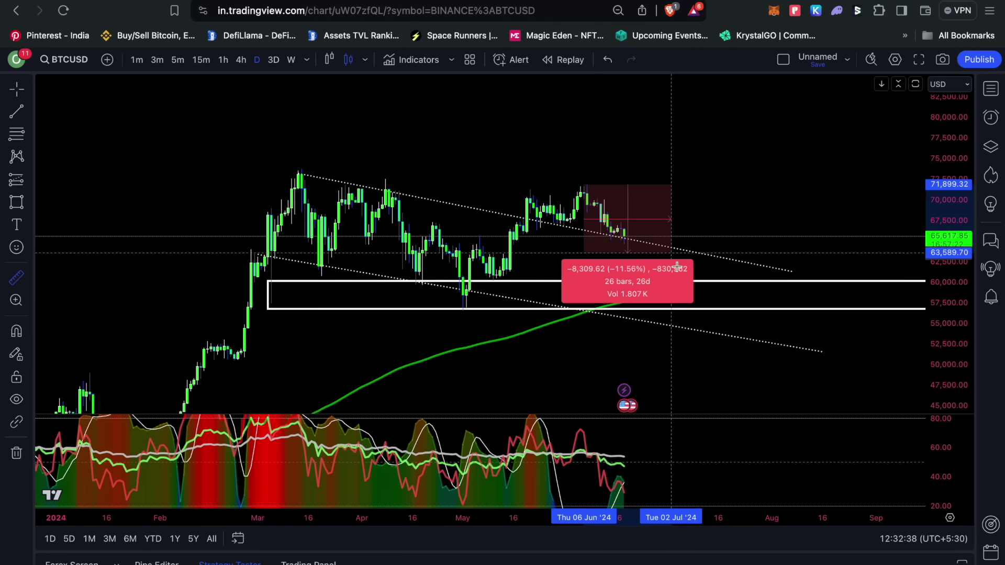
left_click(679, 314)
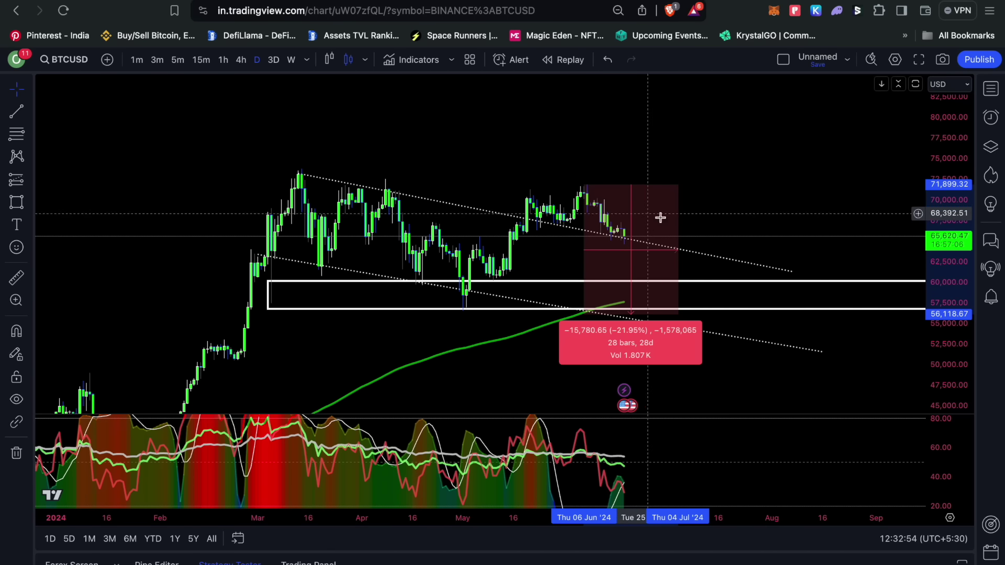
left_click(644, 165)
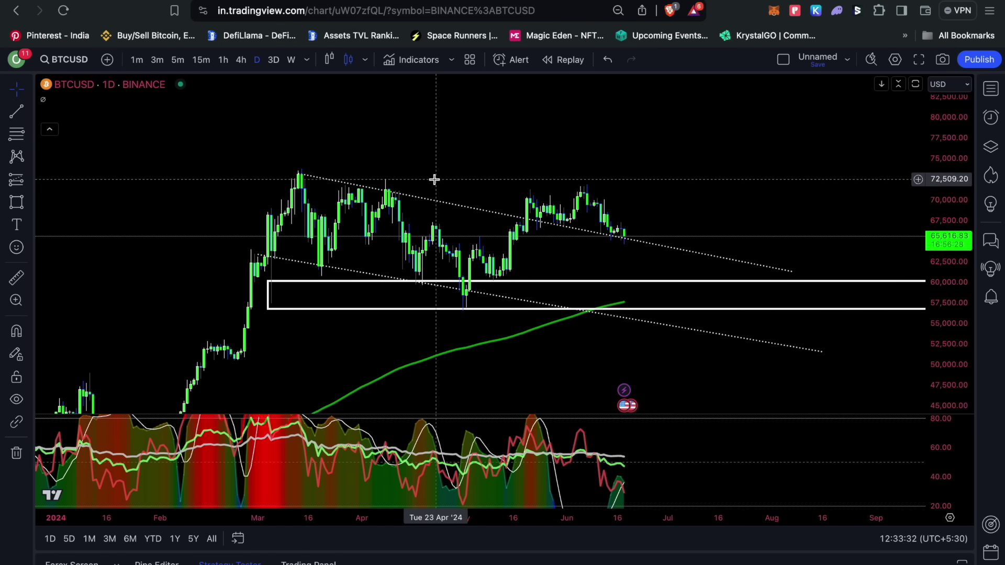
Brush two red downward arrows, one over the April–May decline and one from the June high to the lower trend line.
left_click(25, 206)
left_click(65, 157)
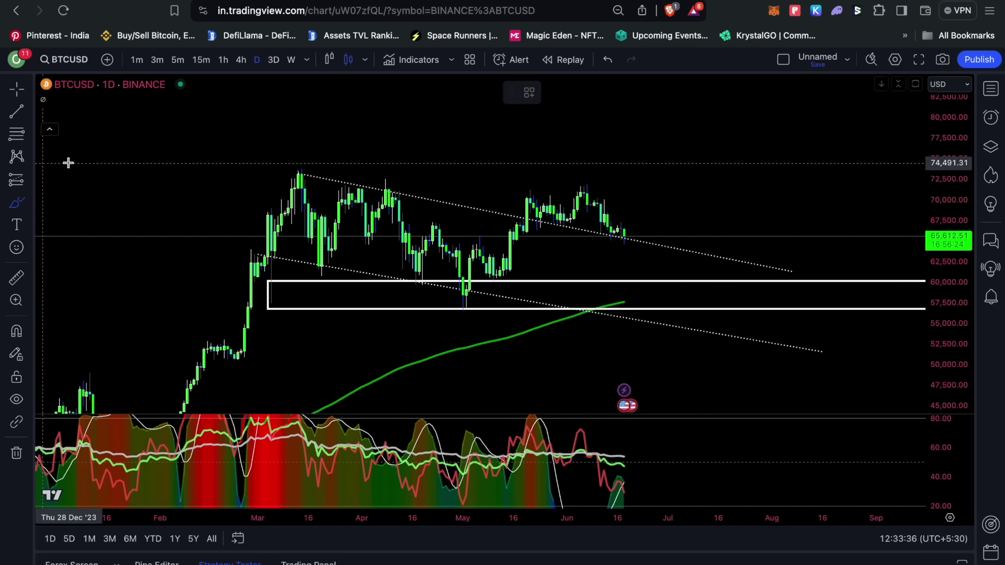
mouse_move(397, 171)
left_mouse_down()
mouse_move(519, 328)
mouse_move(534, 374)
mouse_move(539, 297)
left_mouse_up()
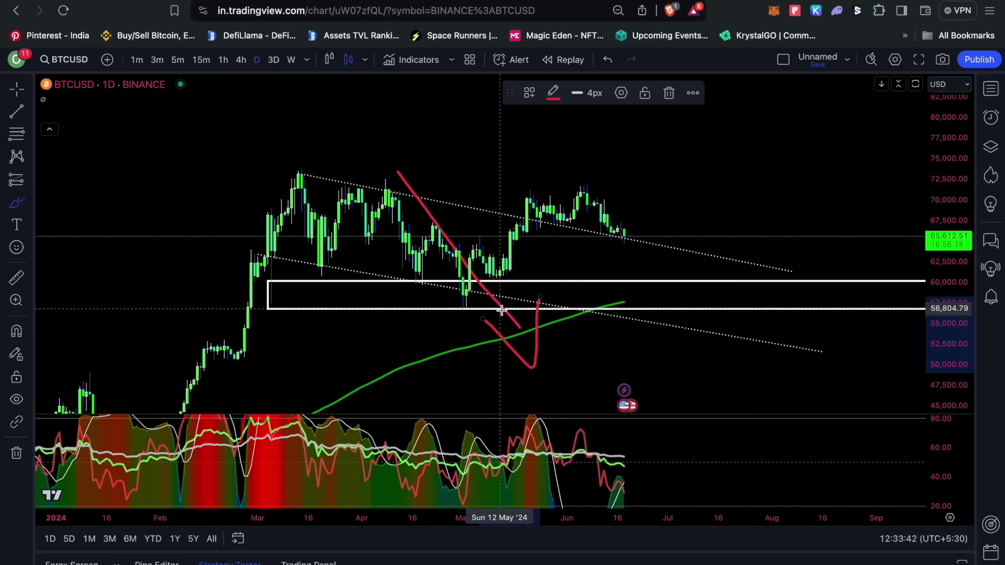
mouse_move(590, 178)
left_mouse_down()
mouse_move(734, 347)
mouse_move(735, 298)
left_mouse_up()
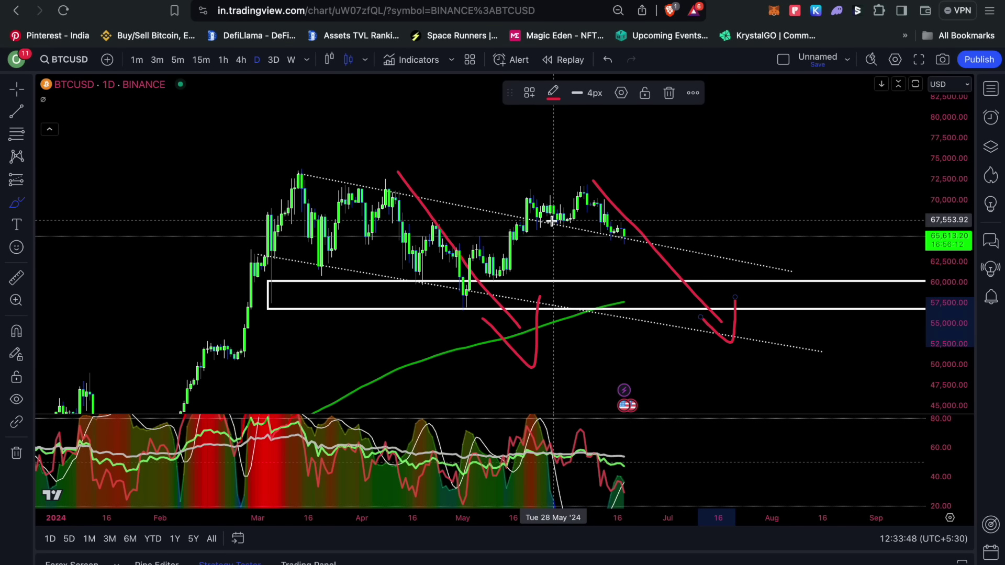
Brush an upward arrow along the February–March 2024 rally and recolour both its head and its shaft green.
mouse_move(153, 374)
left_mouse_down()
mouse_move(285, 140)
mouse_move(299, 181)
left_mouse_up()
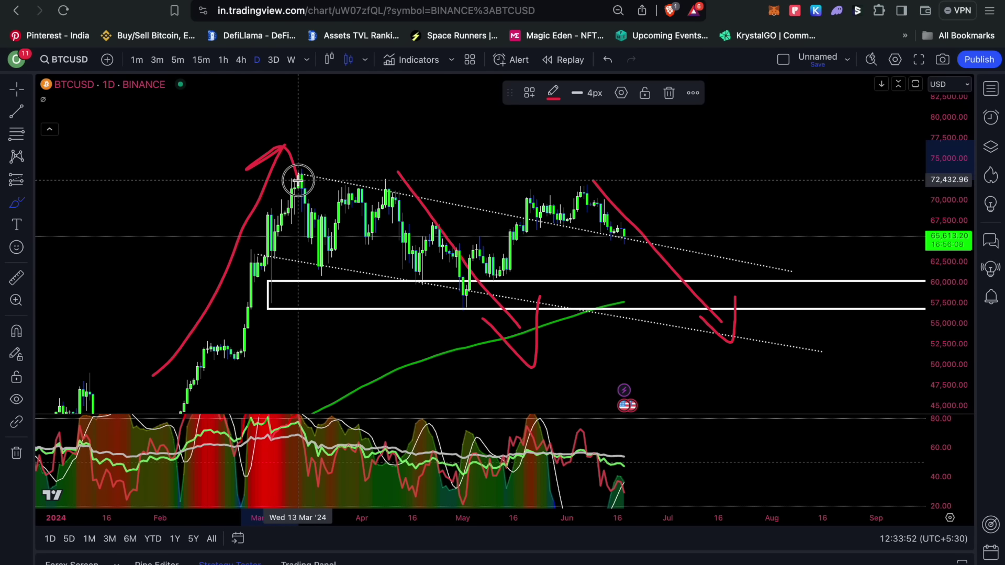
left_click(553, 93)
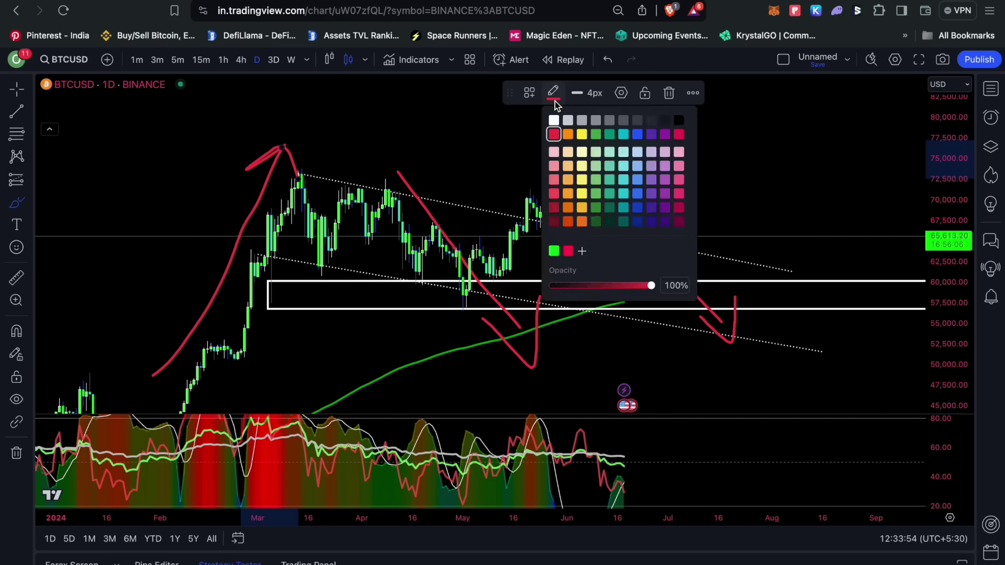
left_click(597, 139)
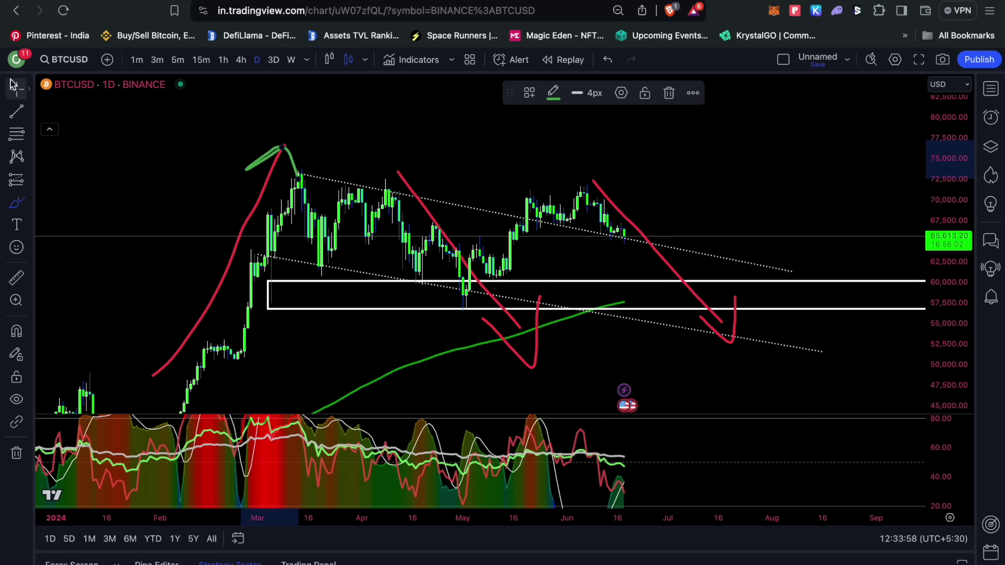
left_click(206, 315)
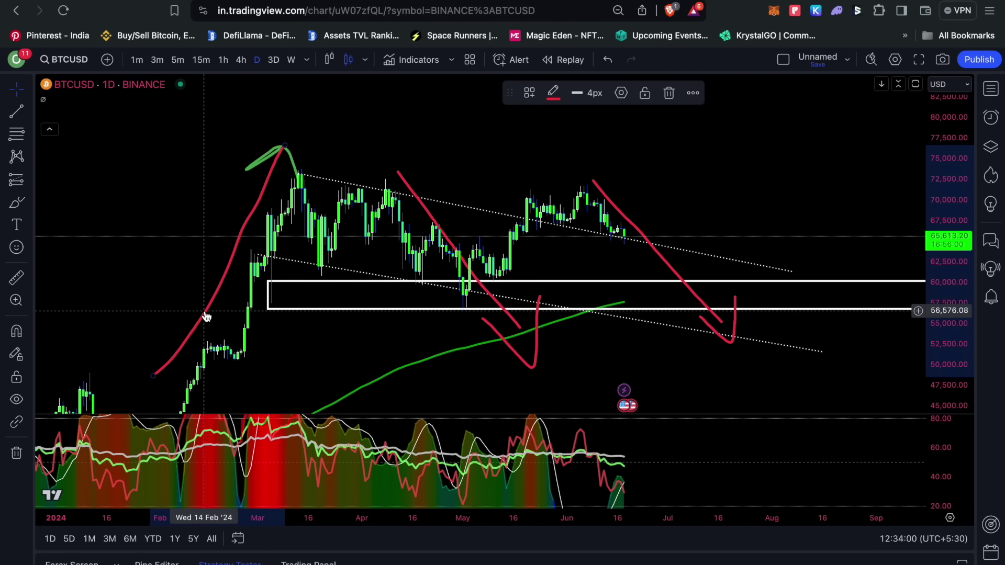
left_click(553, 92)
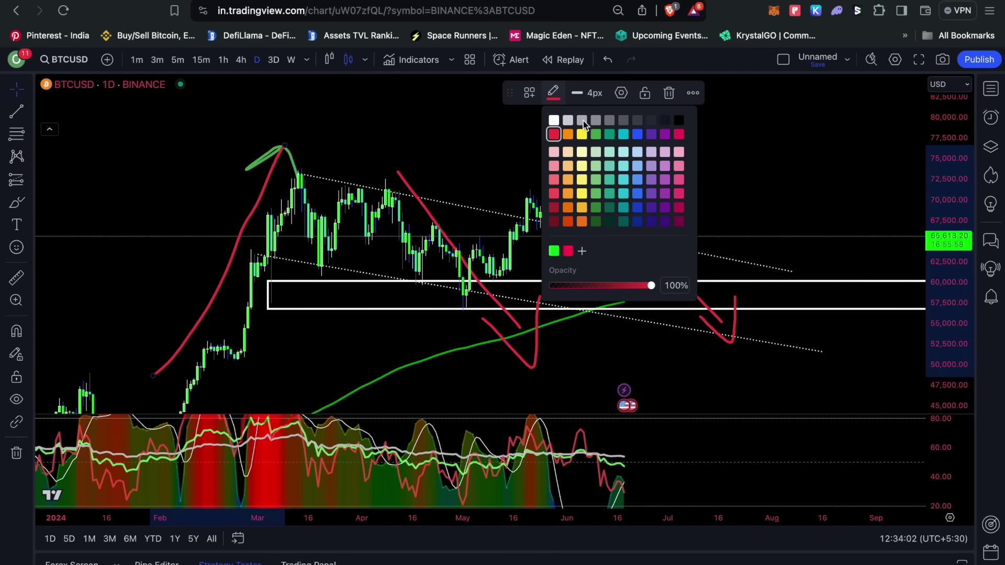
left_click(596, 134)
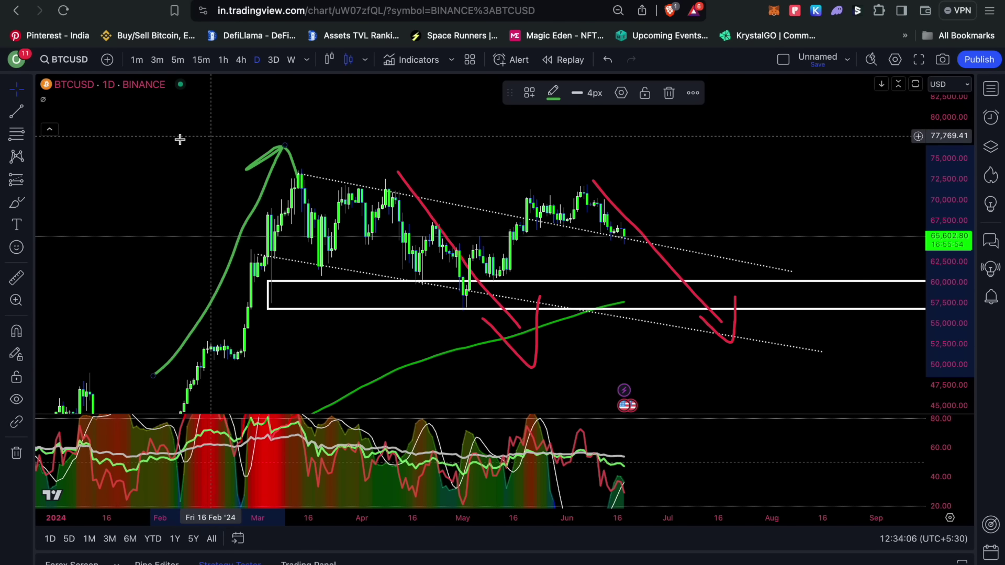
left_click(111, 115)
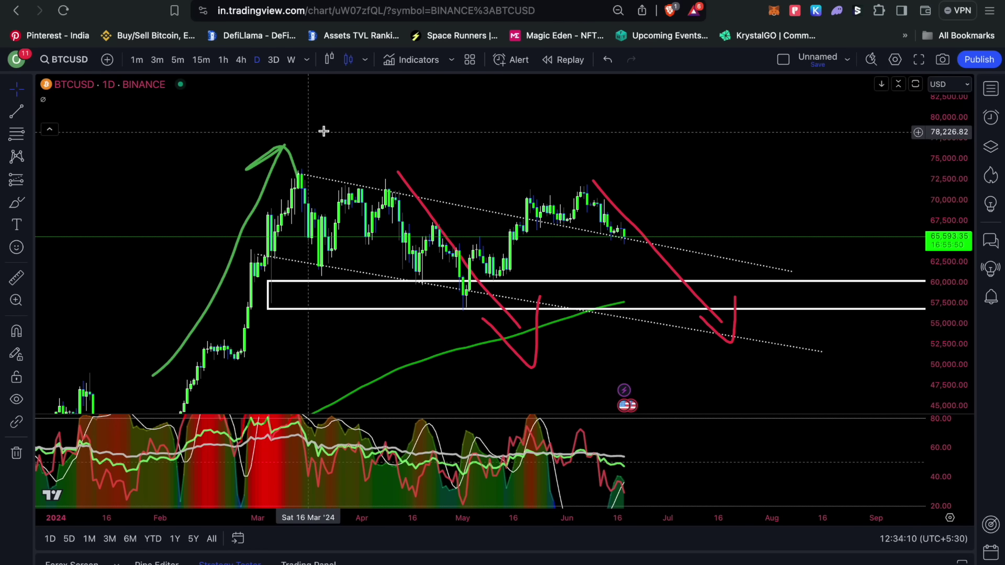
Brush green handwritten characters and a dollar sign in the empty area above the June to August dates.
left_click(17, 203)
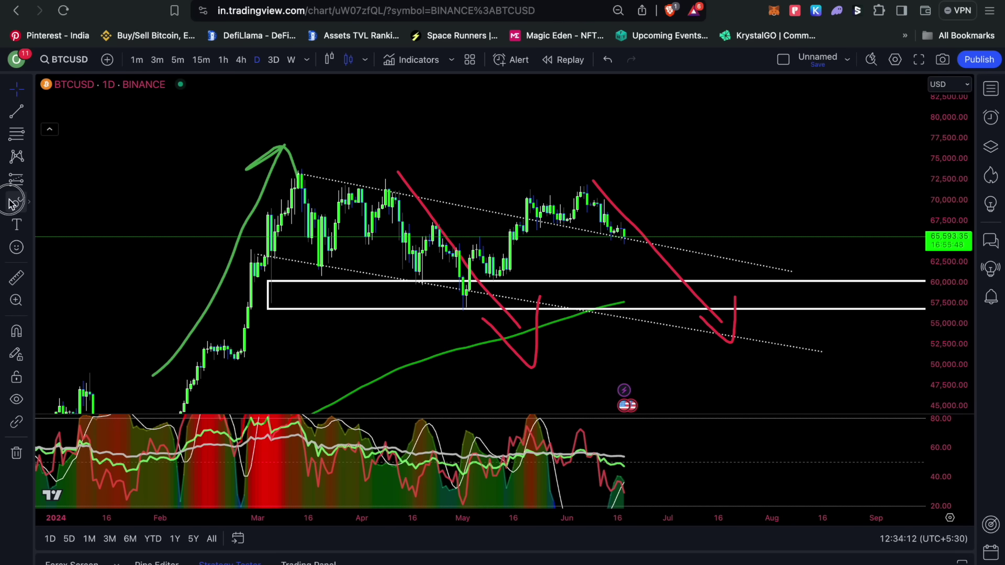
mouse_move(621, 113)
left_mouse_down()
mouse_move(624, 153)
mouse_move(653, 119)
mouse_move(628, 139)
mouse_move(625, 128)
left_mouse_up()
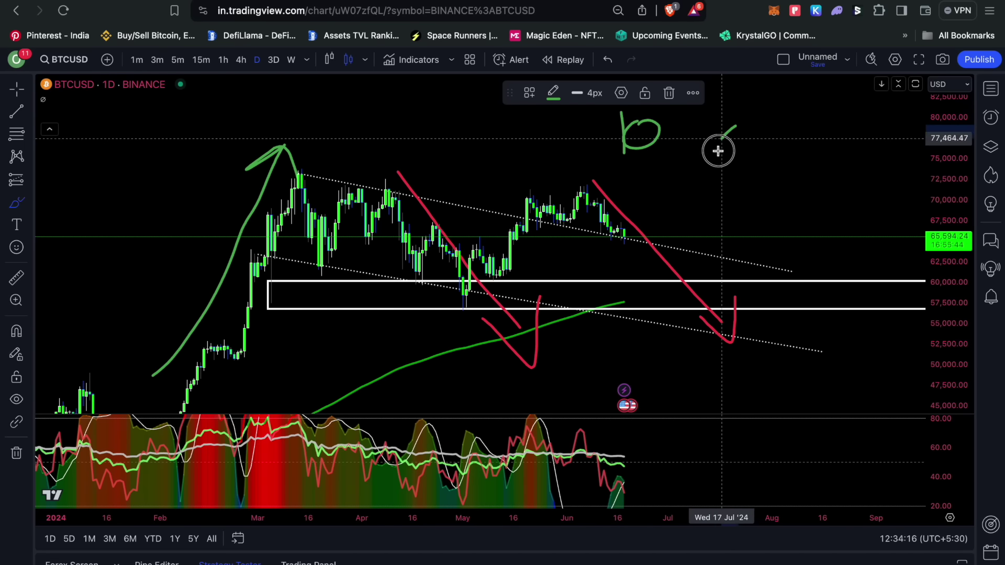
left_click_drag(736, 126, 721, 166)
left_click_drag(786, 132, 797, 184)
mouse_move(803, 147)
left_mouse_down()
mouse_move(777, 162)
mouse_move(775, 193)
left_mouse_up()
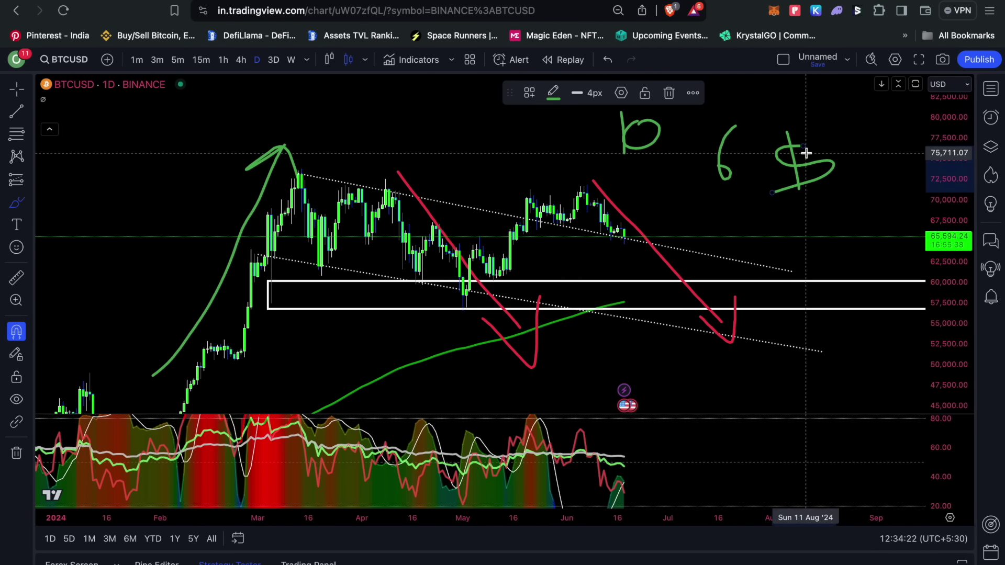
Undo the five green handwriting strokes on the BTCUSD chart.
key("super+z")
key("super+z")
key("super+z")
key("super+z")
key("super+z")
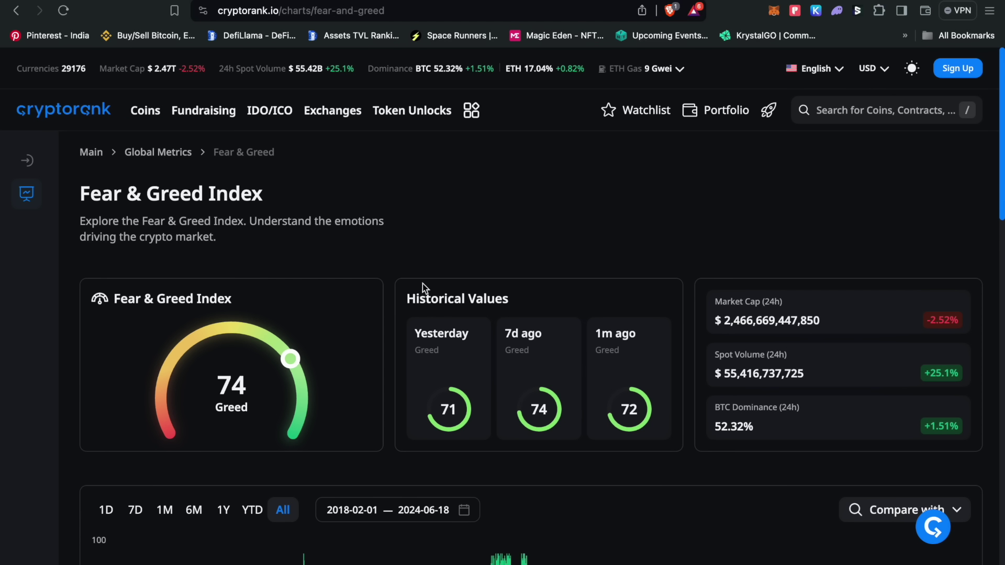
Switch to CryptoRank and review the Fear & Greed Index gauge, its historical values and the all-time chart.
scroll(428, 273, "down", 6)
scroll(398, 278, "up", 3)
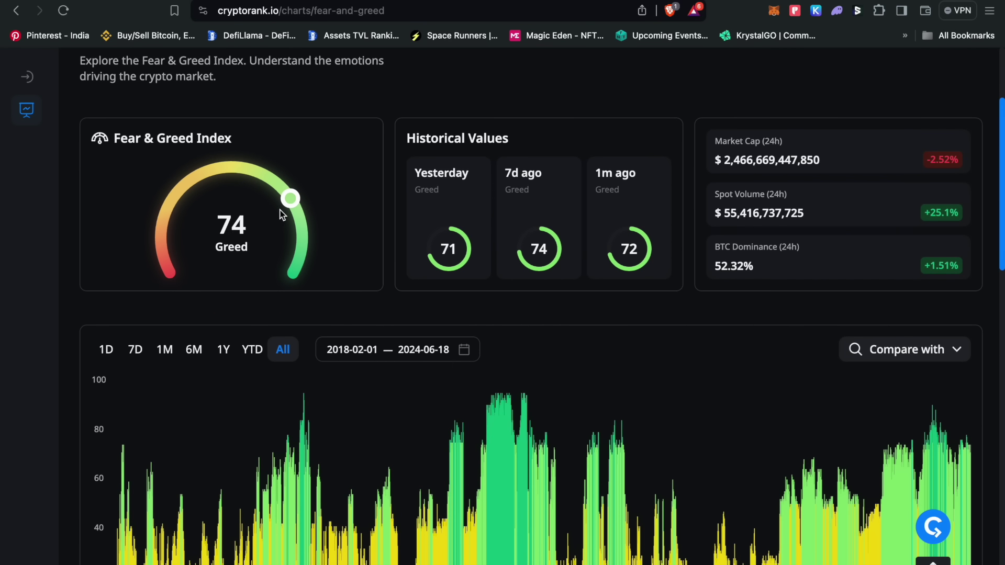
scroll(279, 210, "up", 2)
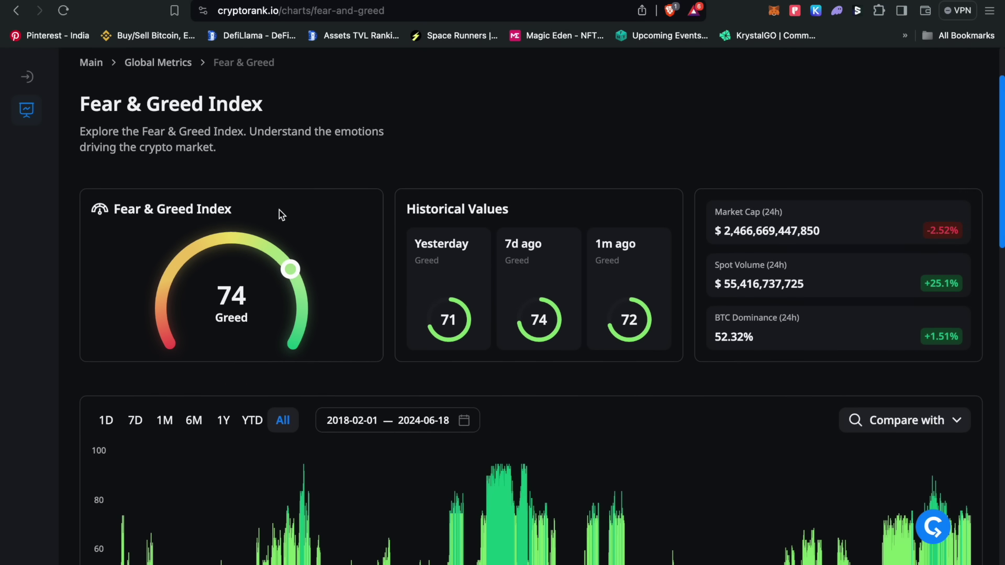
Open coinmarketcap.com to compare its Fear & Greed Index.
left_click(425, 19)
key("BackSpace")
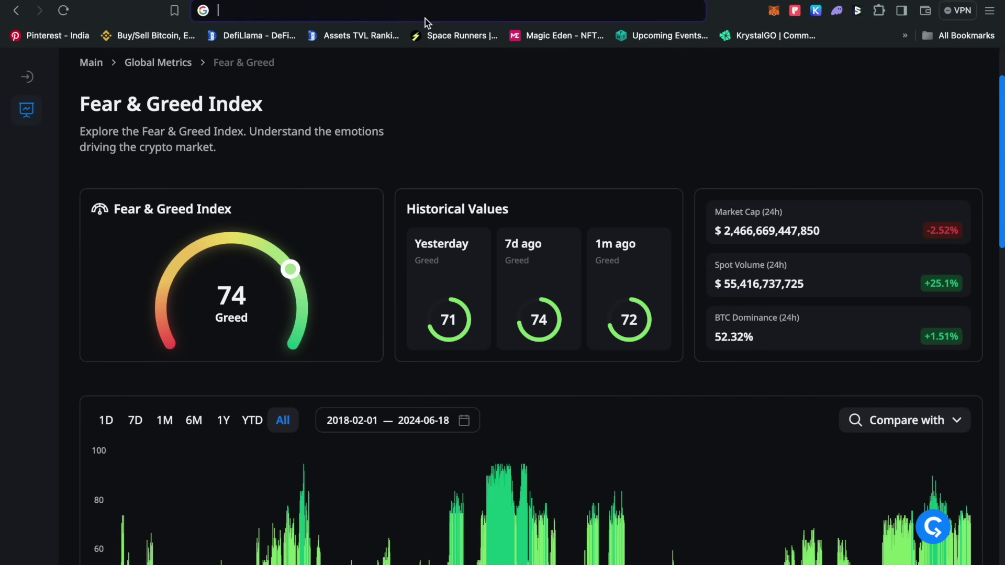
type("COINMArketcap.com")
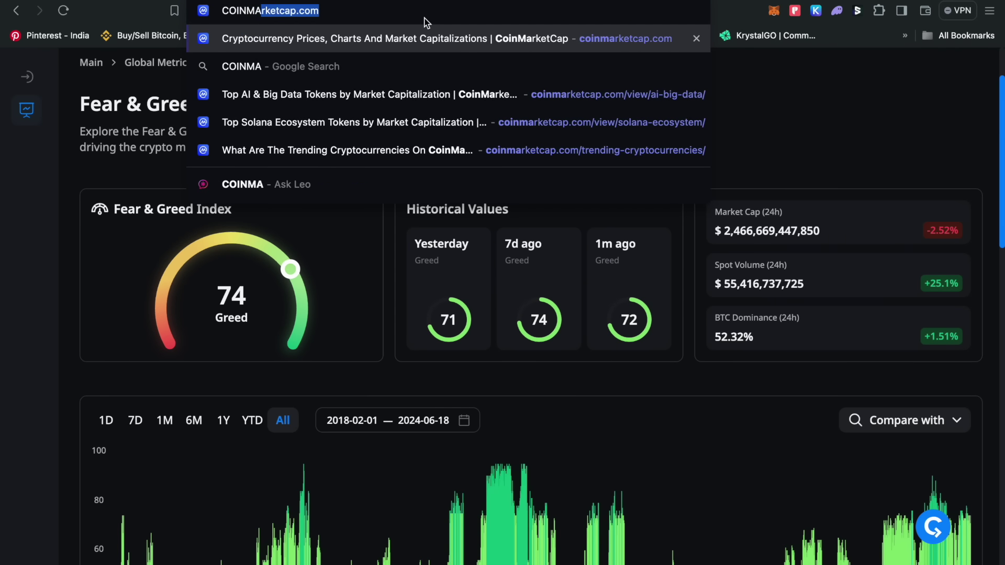
key("Return")
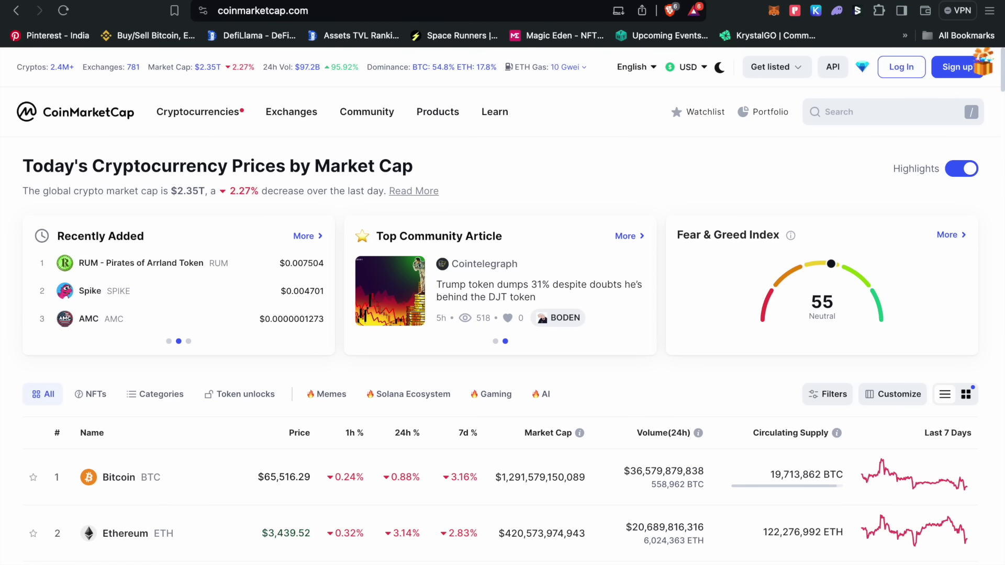
Switch to the Hyblock Capital liquidation levels page and examine the Binance BTC levels, liquidation profile and cumulative delta.
key("ctrl+Tab")
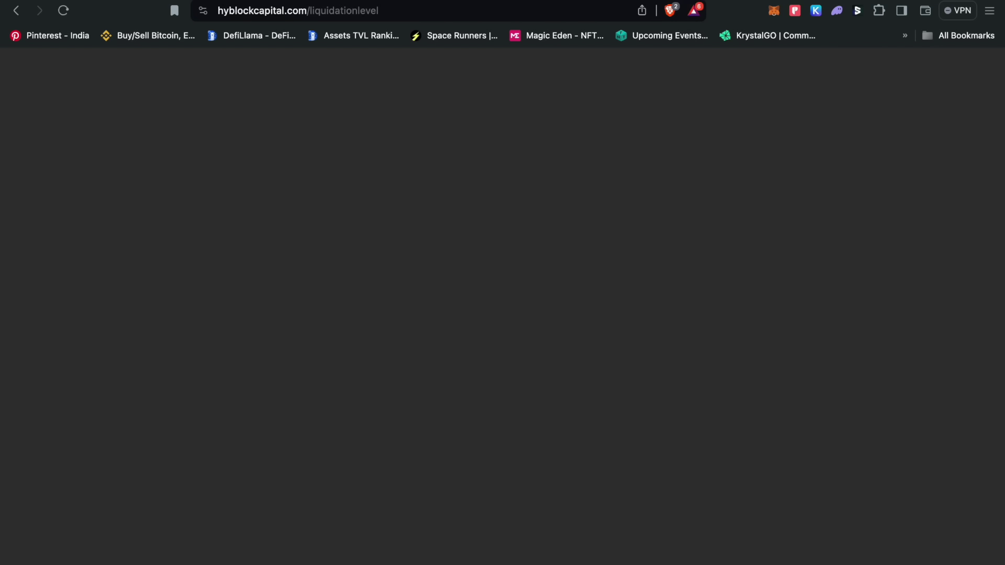
scroll(478, 272, "up", 3)
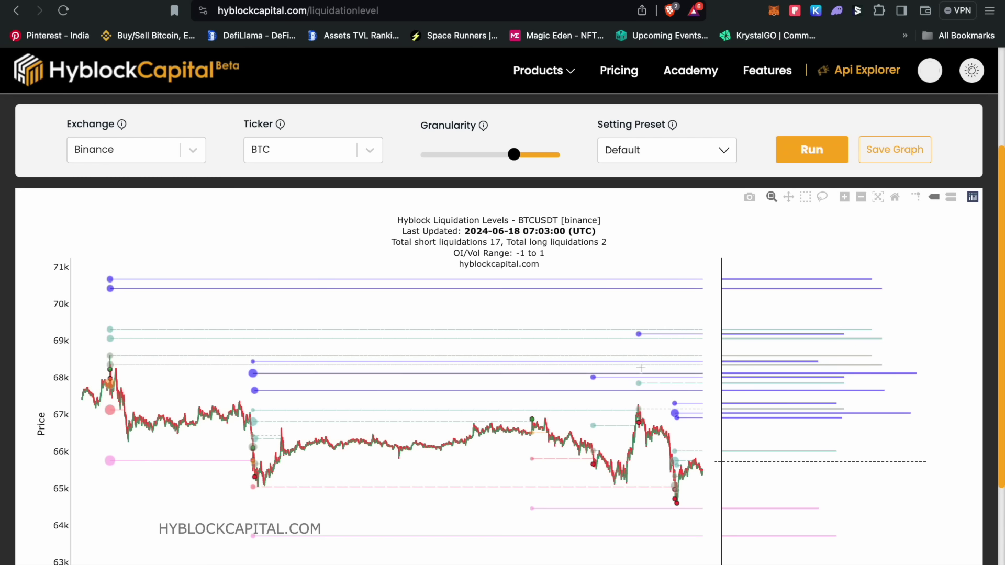
scroll(637, 358, "down", 3)
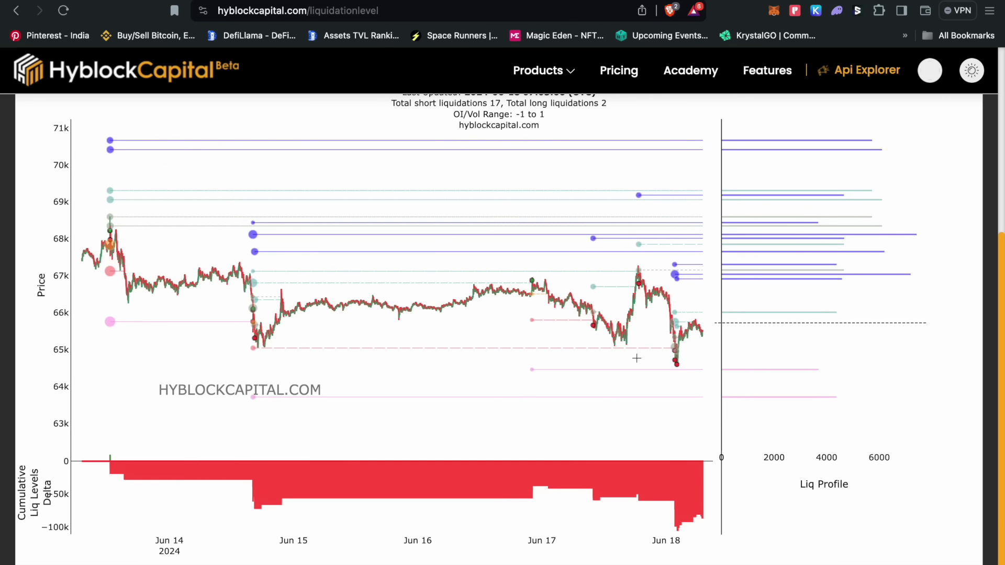
scroll(636, 358, "up", 1)
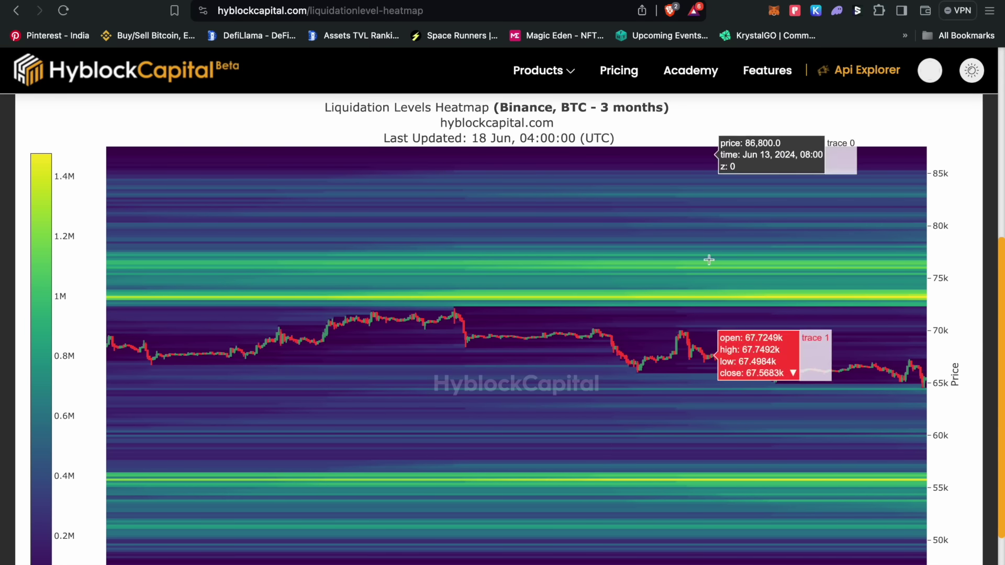
Run the Binance BTC liquidation heatmap with a 1 month lookback and zoom in on the most recent June price action.
scroll(731, 298, "up", 3)
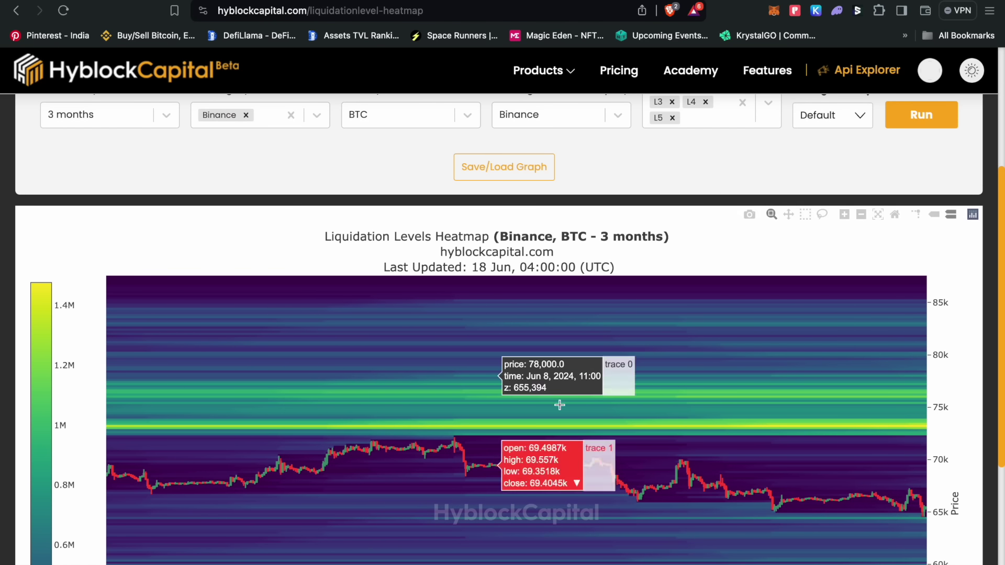
scroll(522, 387, "down", 3)
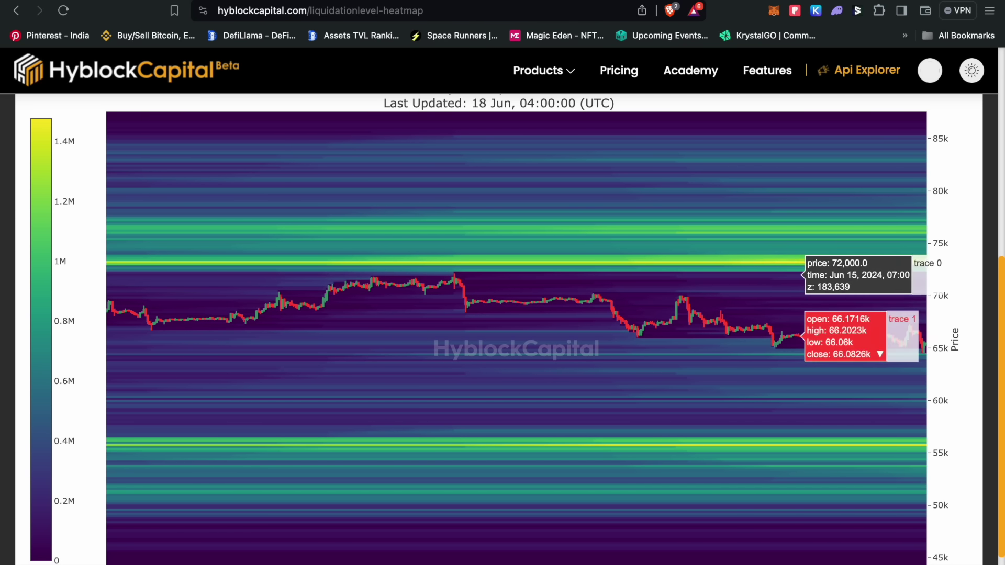
scroll(669, 288, "up", 3)
left_click(166, 102)
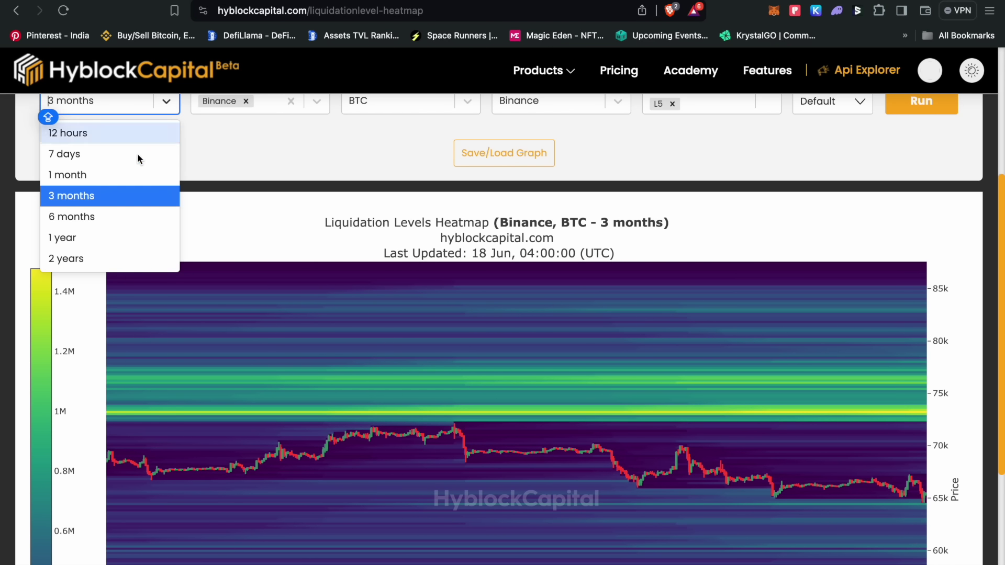
left_click(133, 175)
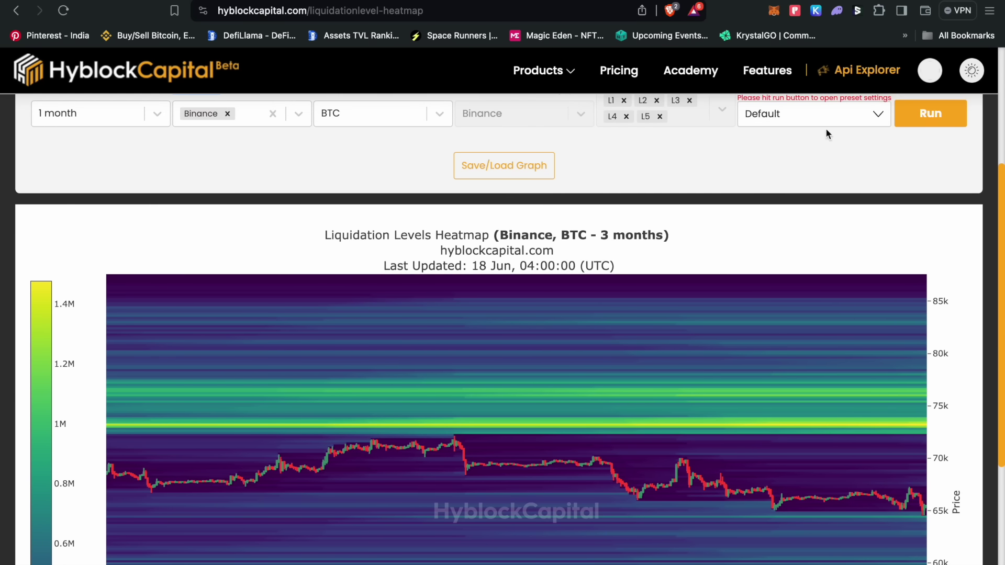
left_click(910, 117)
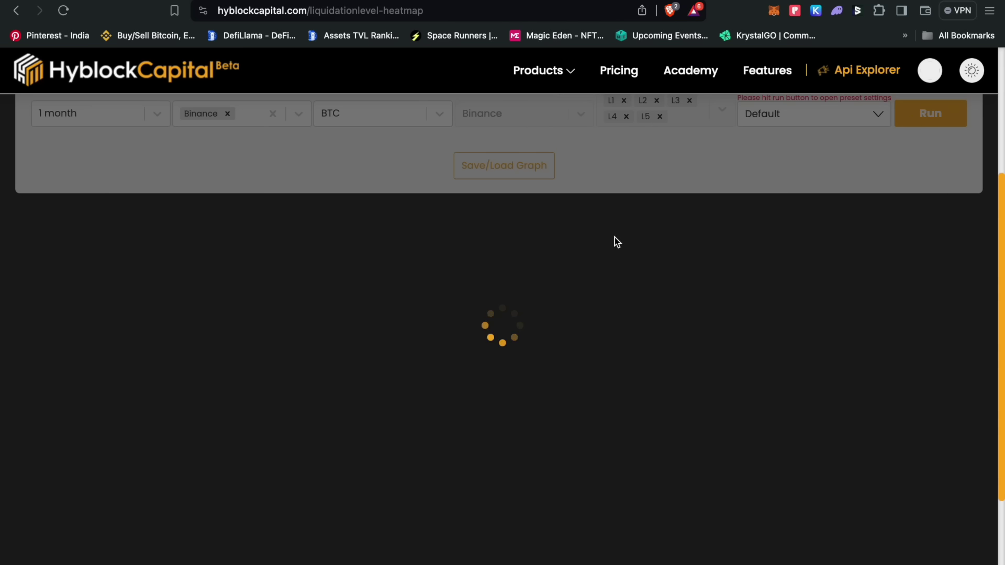
scroll(643, 375, "down", 4)
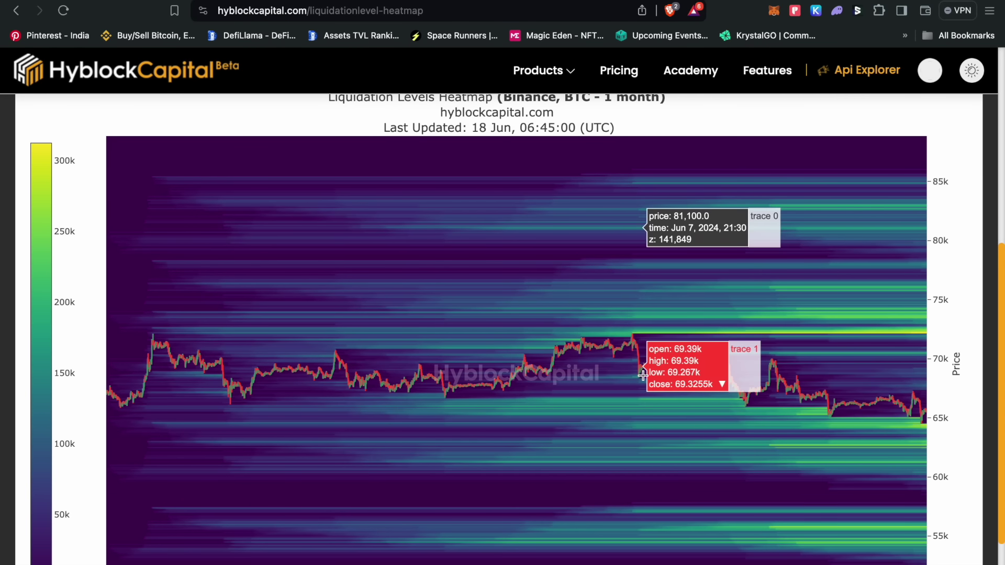
mouse_move(554, 216)
left_mouse_down()
mouse_move(774, 437)
mouse_move(931, 562)
left_mouse_up()
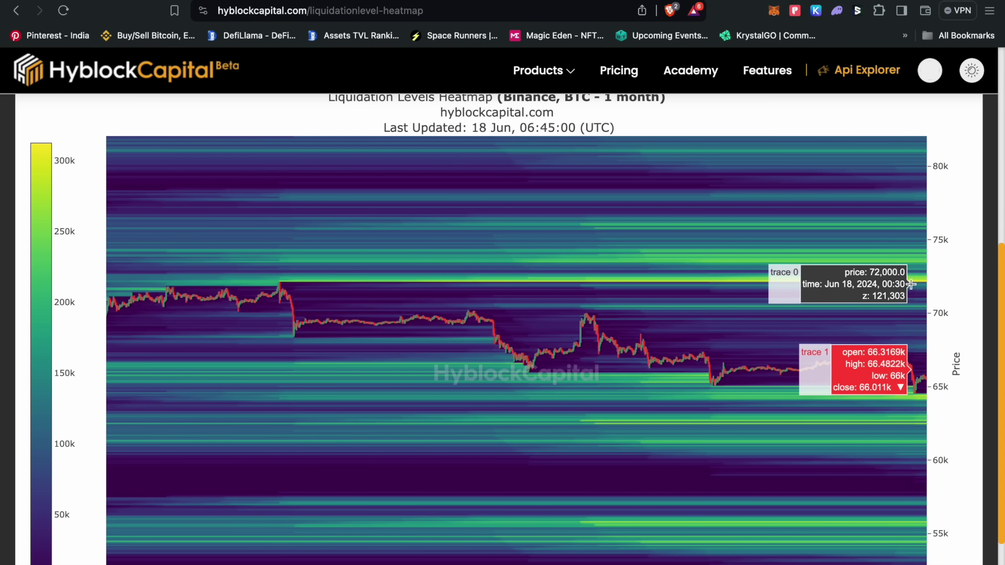
Set the heatmap lookback to 7 days and regenerate the Binance BTC liquidation levels.
scroll(353, 284, "up", 4)
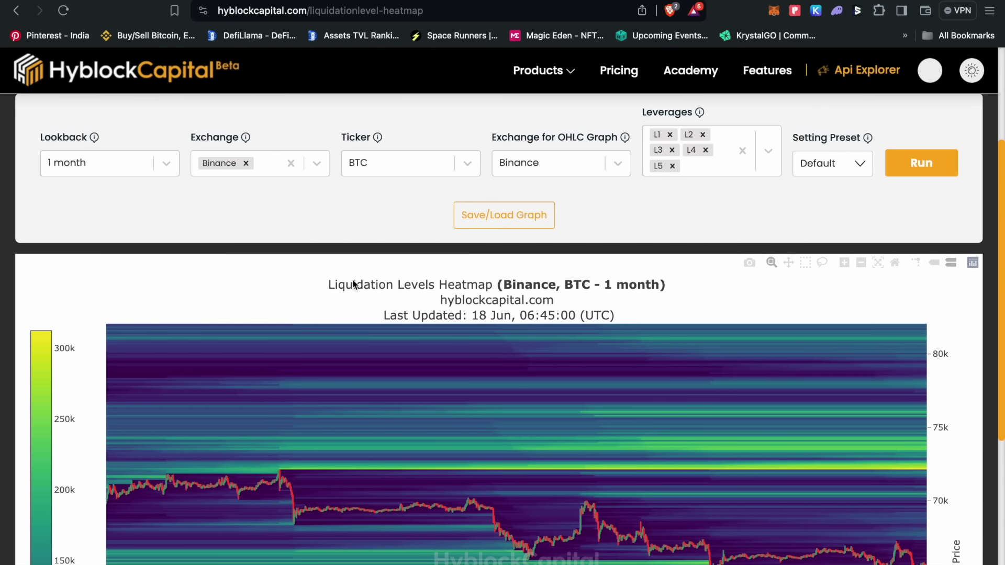
left_click(161, 159)
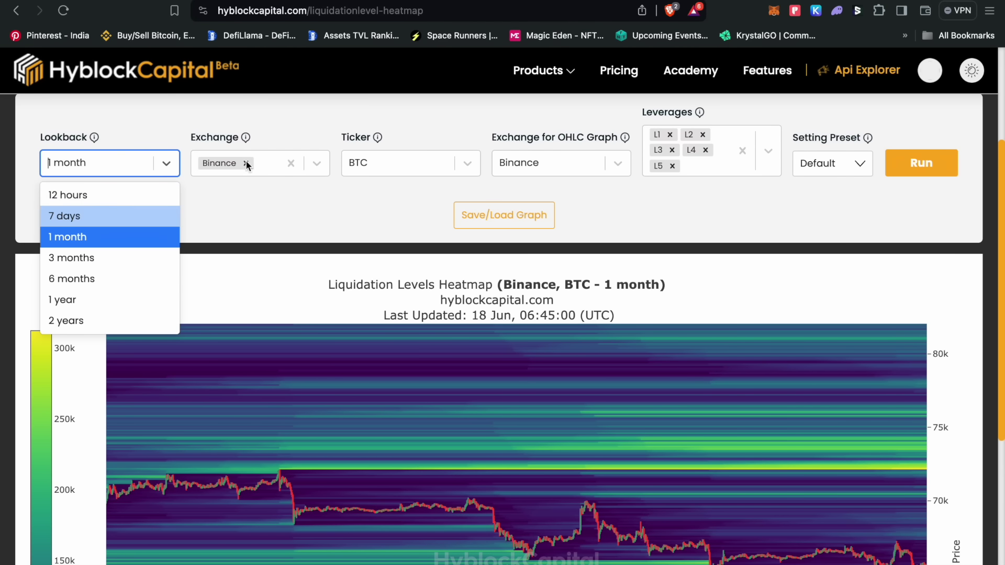
left_click(112, 211)
left_click(923, 159)
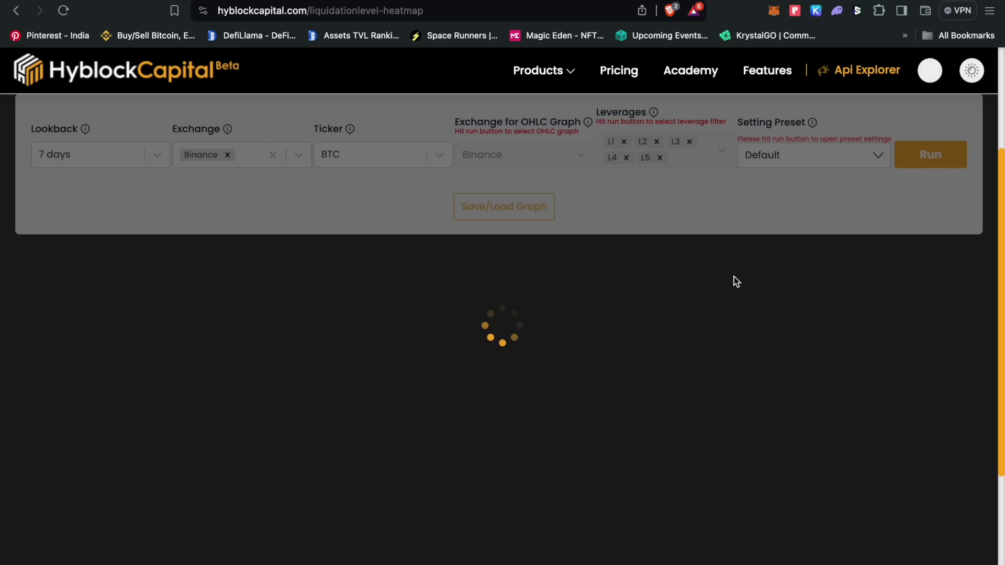
scroll(726, 365, "down", 3)
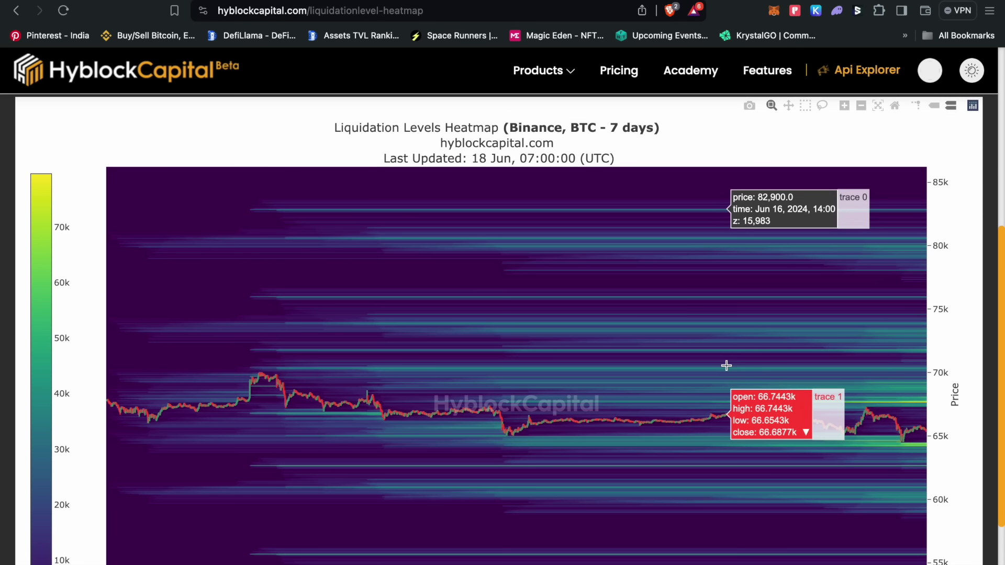
Zoom in progressively on the latest candles of the 7-day heatmap to examine the nearest liquidation bands above and below price.
left_click_drag(639, 224, 925, 553)
left_click_drag(704, 230, 926, 563)
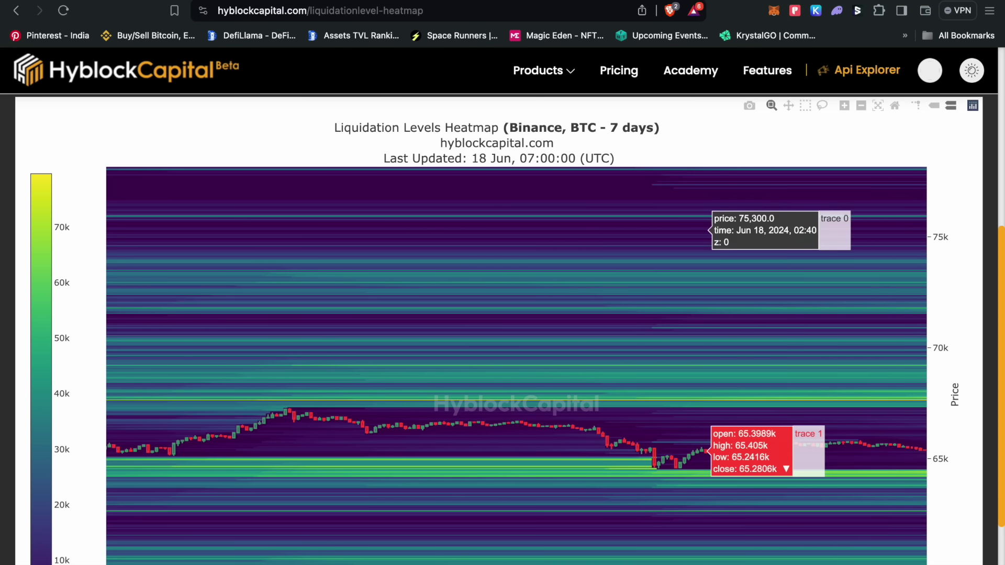
left_click_drag(695, 283, 925, 563)
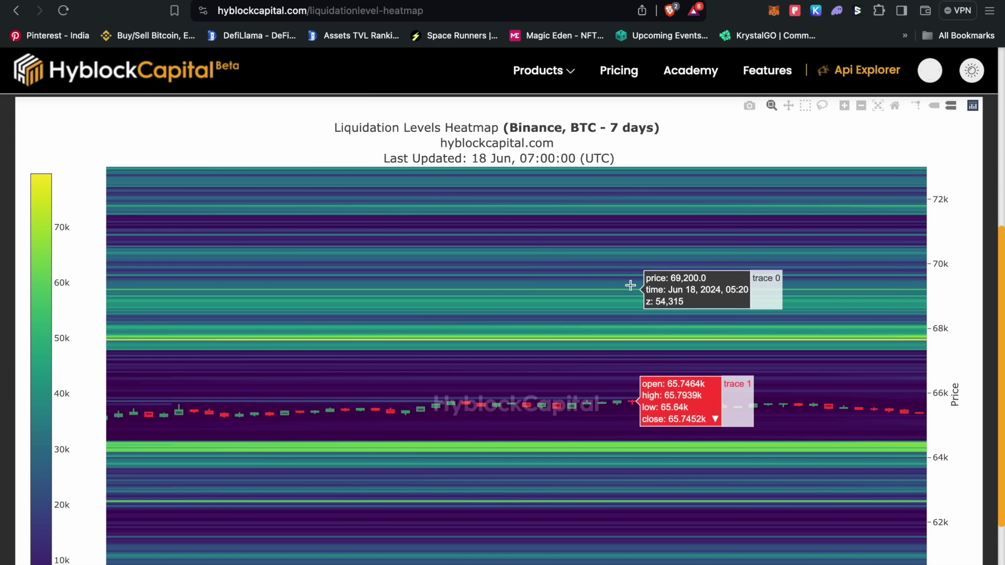
left_click_drag(626, 267, 931, 563)
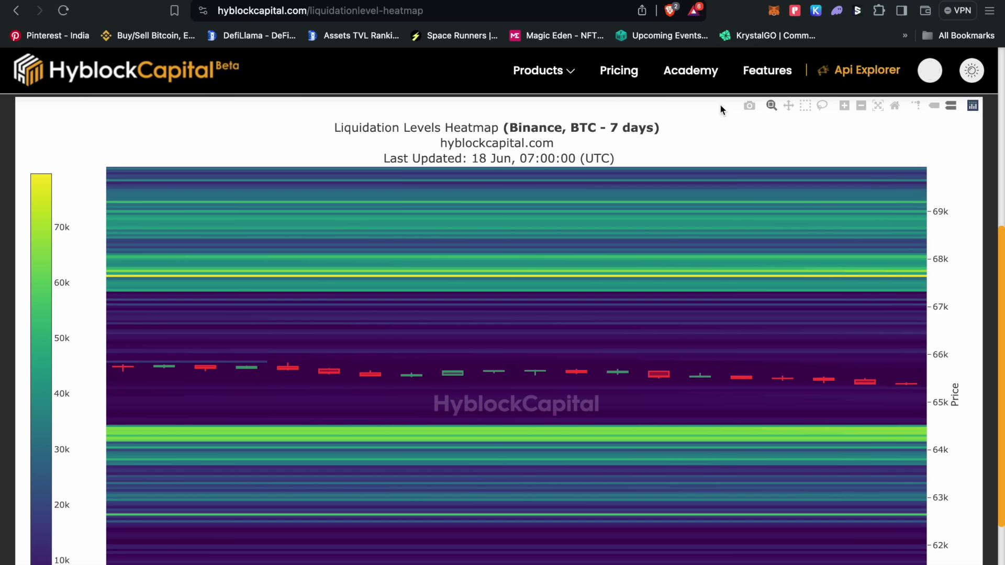
Return to the Hyblock liquidation levels page and re-examine the BTCUSDT levels and liquidation profile from Binance.
key("ctrl+Tab")
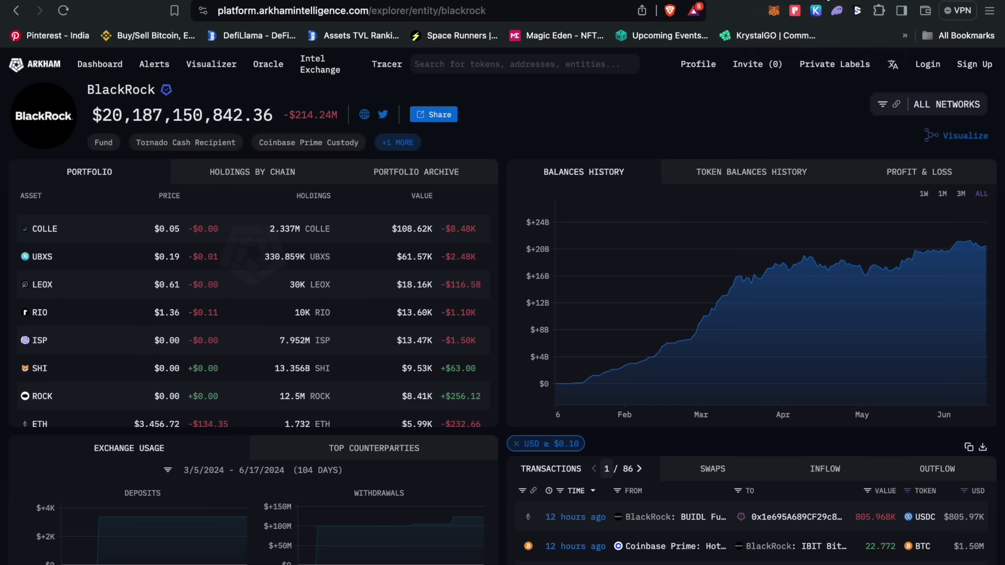
key("ctrl+shift+Tab")
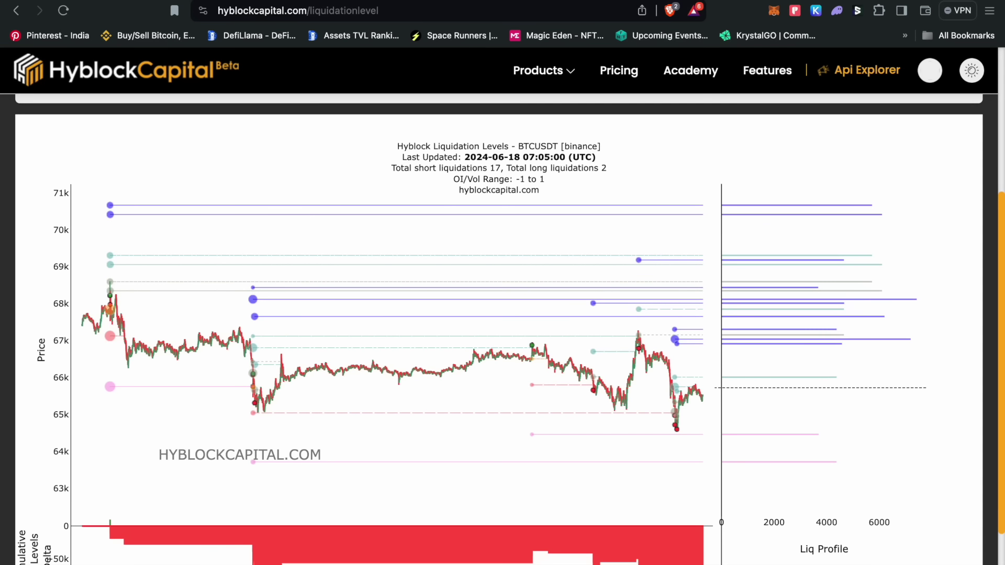
scroll(689, 205, "up", 1)
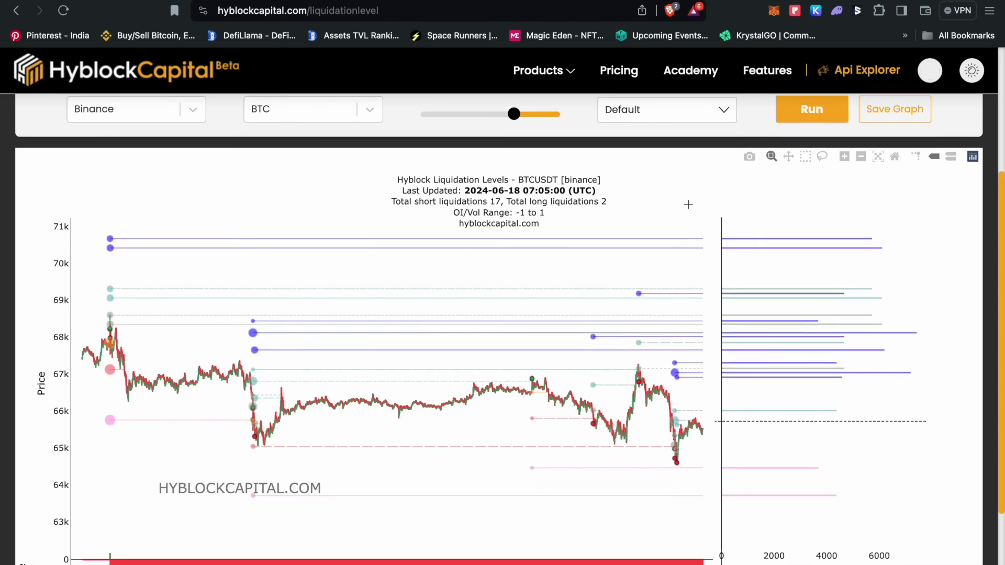
scroll(688, 204, "up", 1)
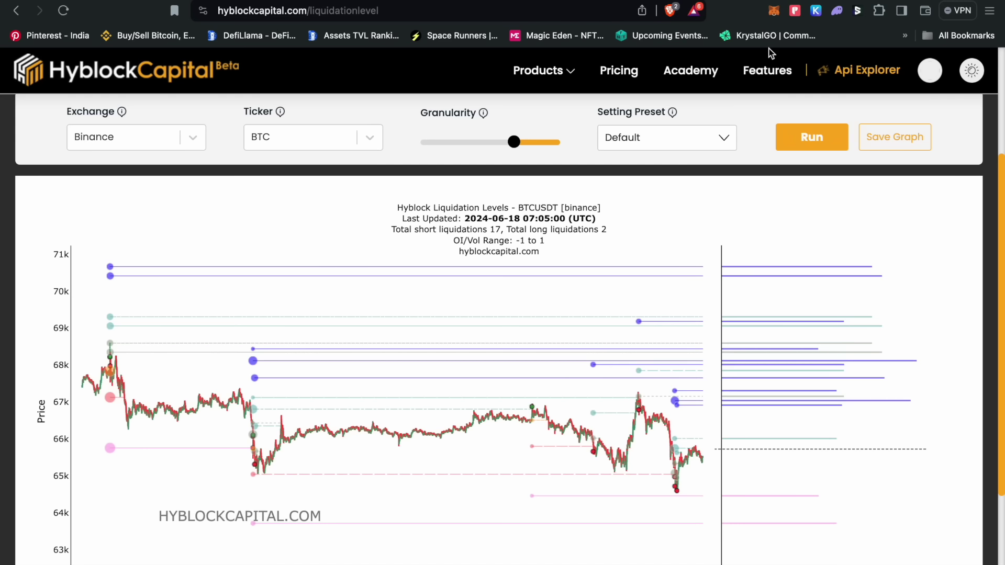
scroll(656, 325, "down", 3)
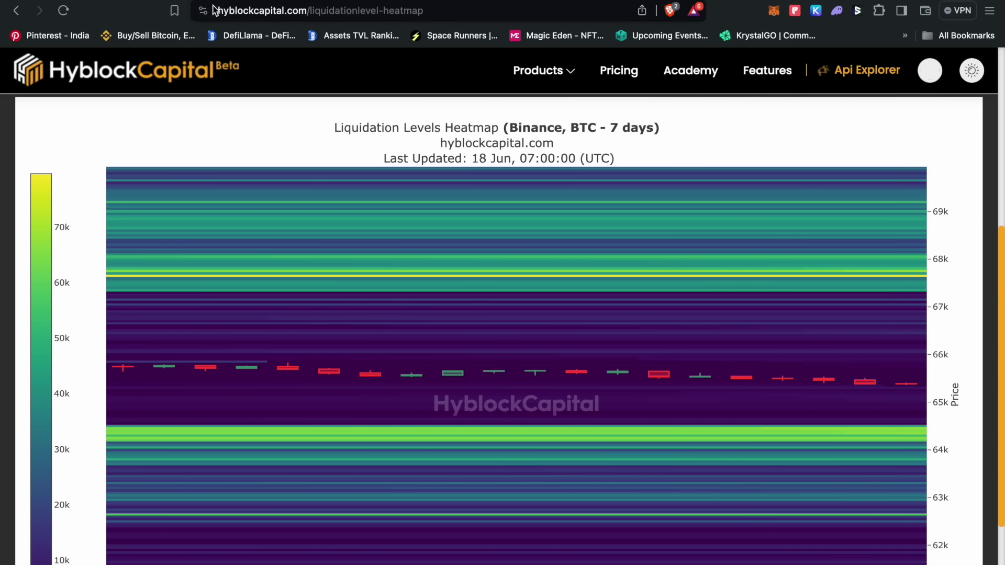
Switch to the X post with the Bitcoin futures trade and open its quoted "levels for today" post.
key("ctrl+Tab")
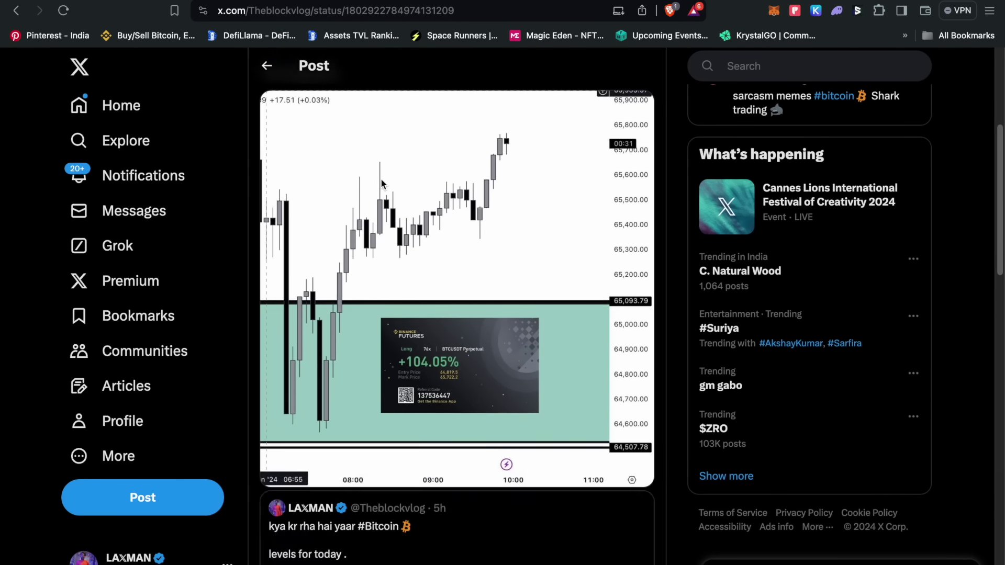
scroll(381, 181, "down", 6)
left_click(396, 223)
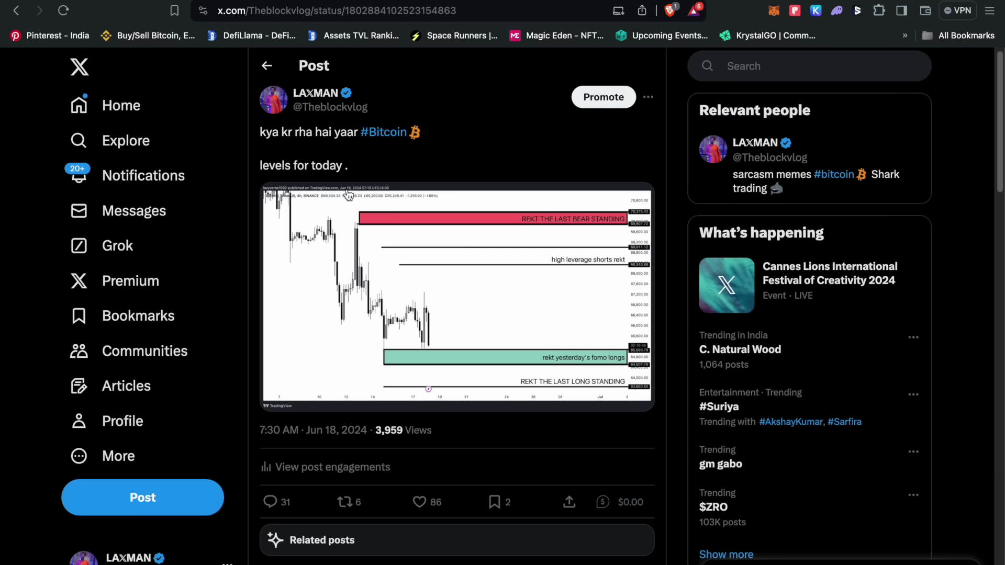
Switch to Arkham and review the BlackRock and Grayscale entity pages, including their portfolios, exchange usage and recent transactions.
left_click(823, 2)
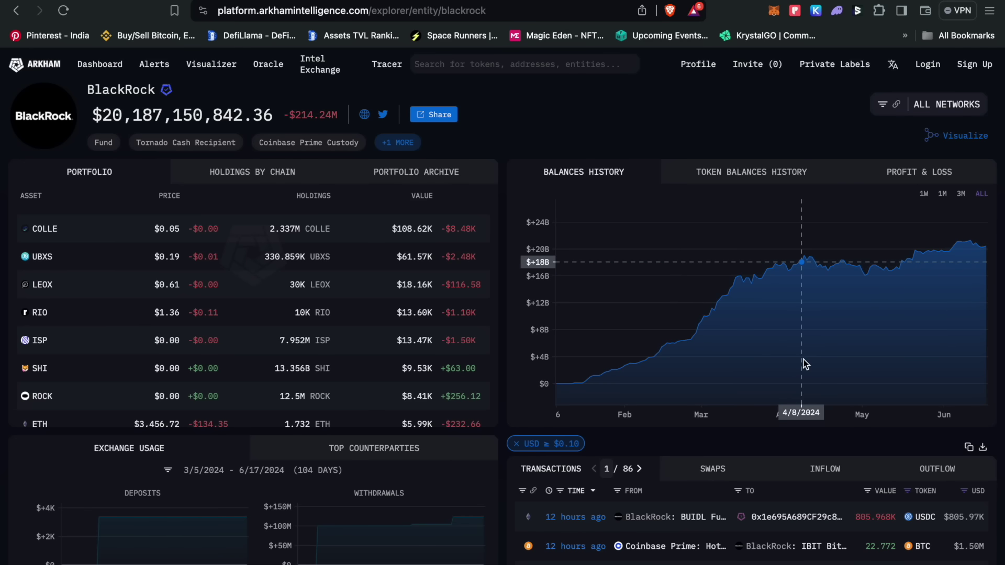
scroll(806, 366, "down", 5)
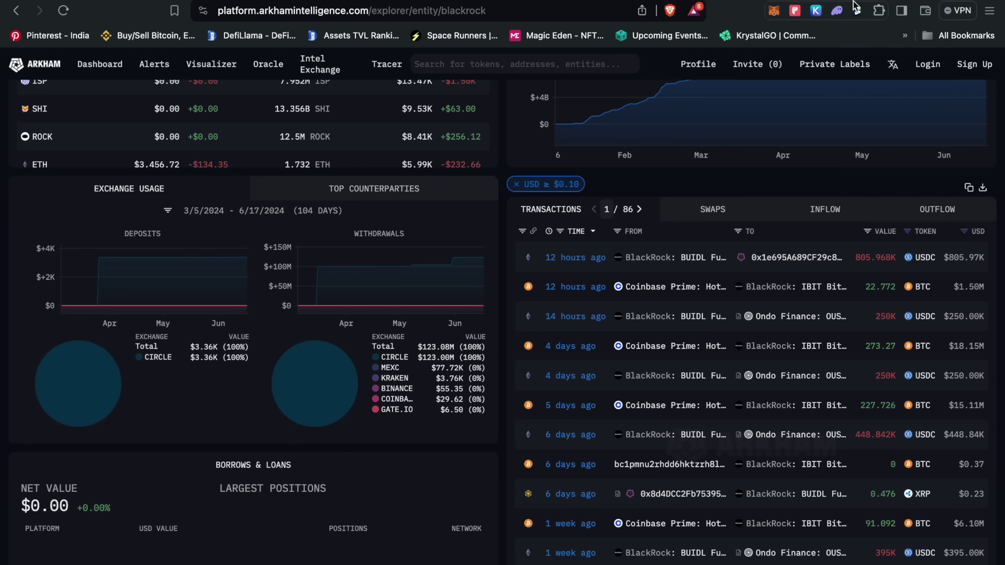
left_click(855, 5)
scroll(746, 555, "down", 4)
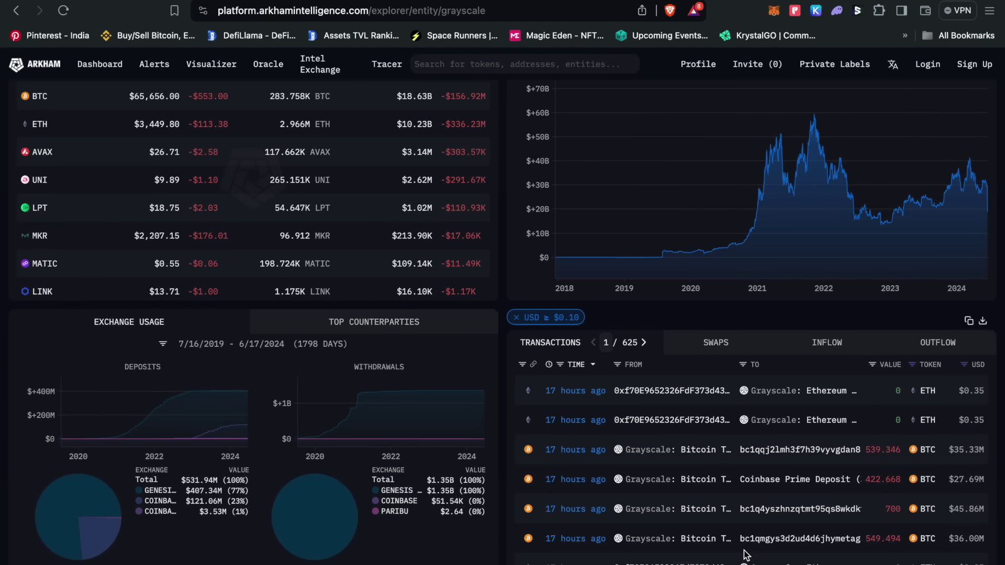
scroll(746, 555, "down", 2)
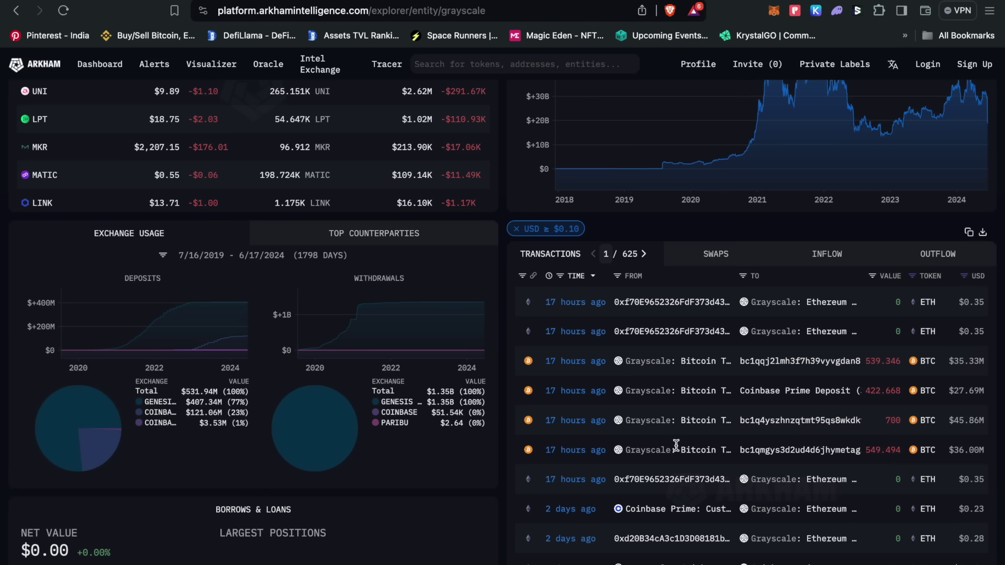
scroll(847, 462, "down", 1)
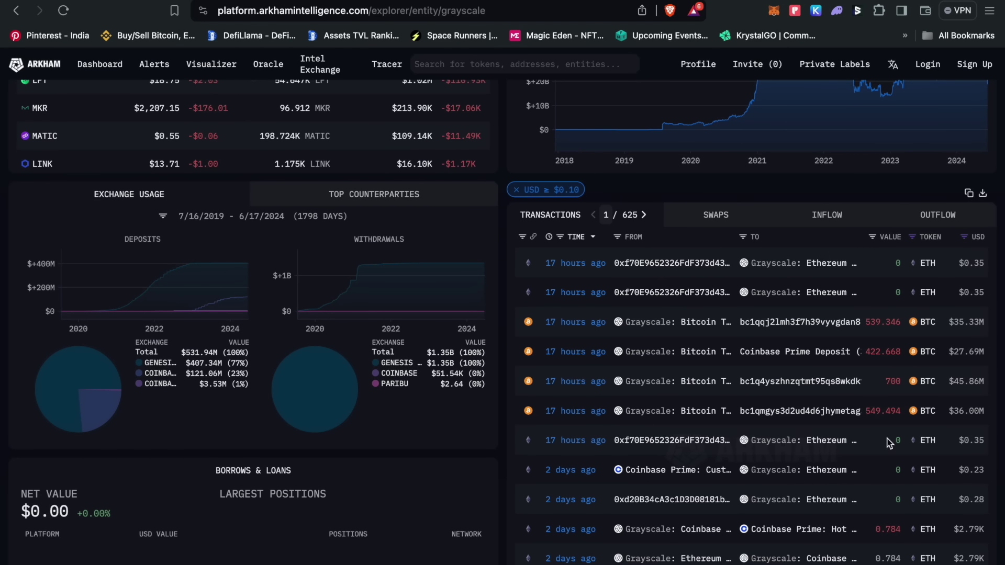
scroll(885, 441, "up", 6)
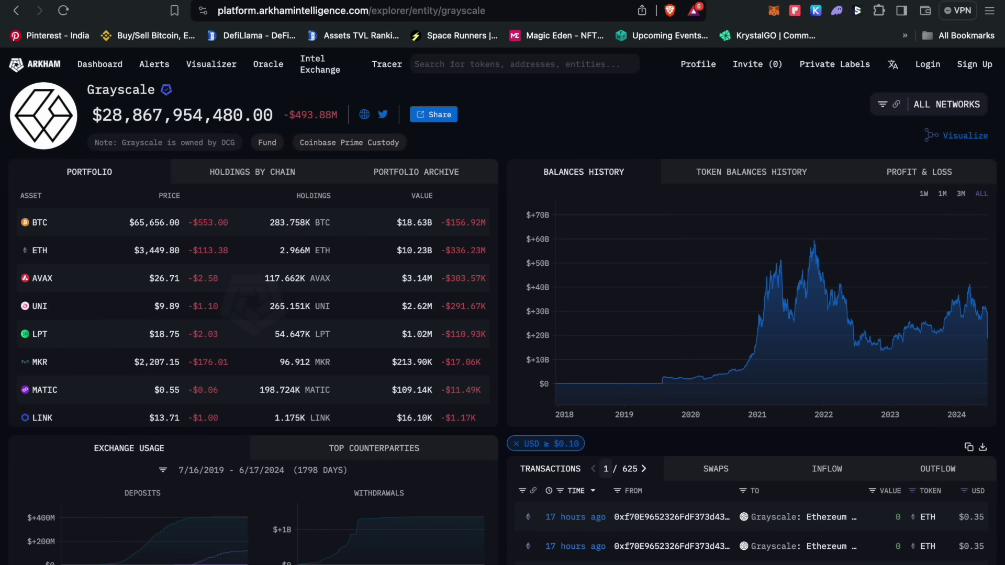
Switch to the discussion topics spreadsheet in Google Sheets and select the topics in cells A2 to A6 one after another.
key("ctrl+Tab")
left_click(342, 288)
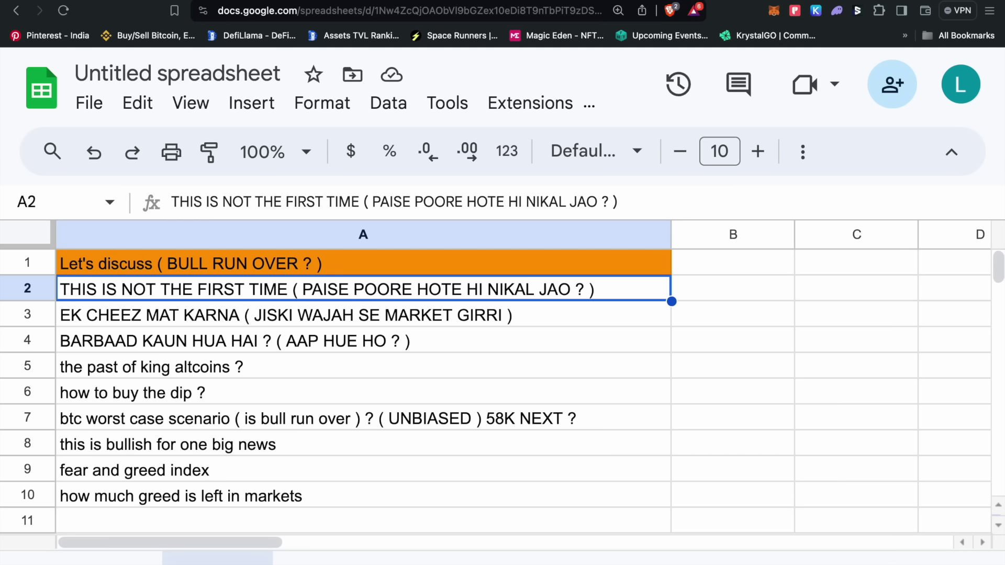
left_click(365, 294)
left_click(350, 320)
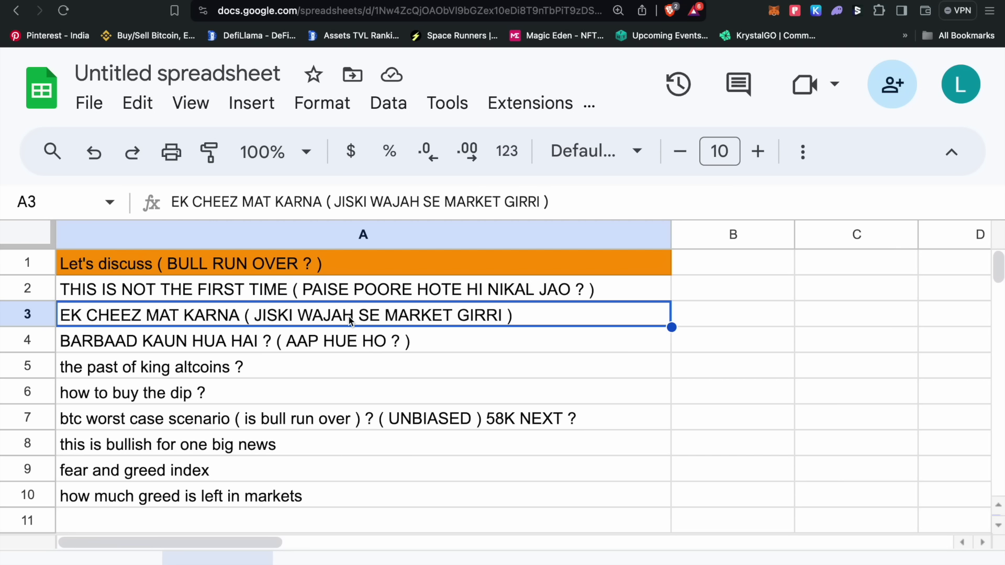
left_click(332, 345)
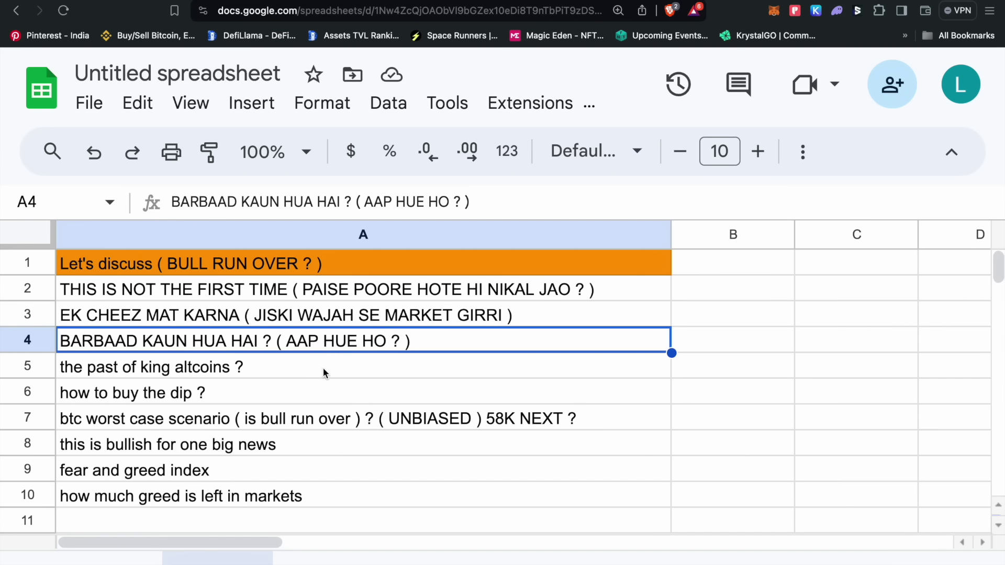
left_click(325, 369)
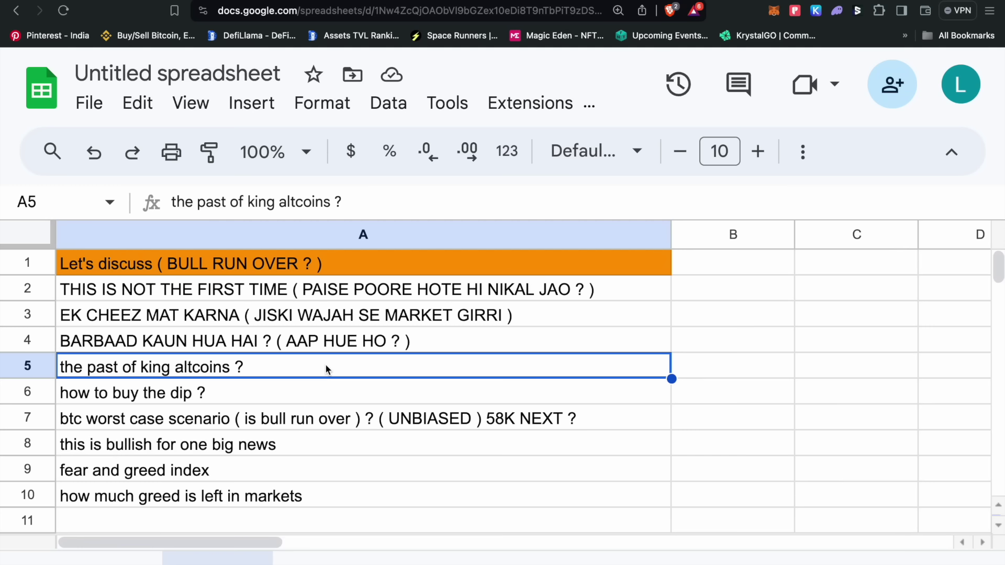
left_click(301, 398)
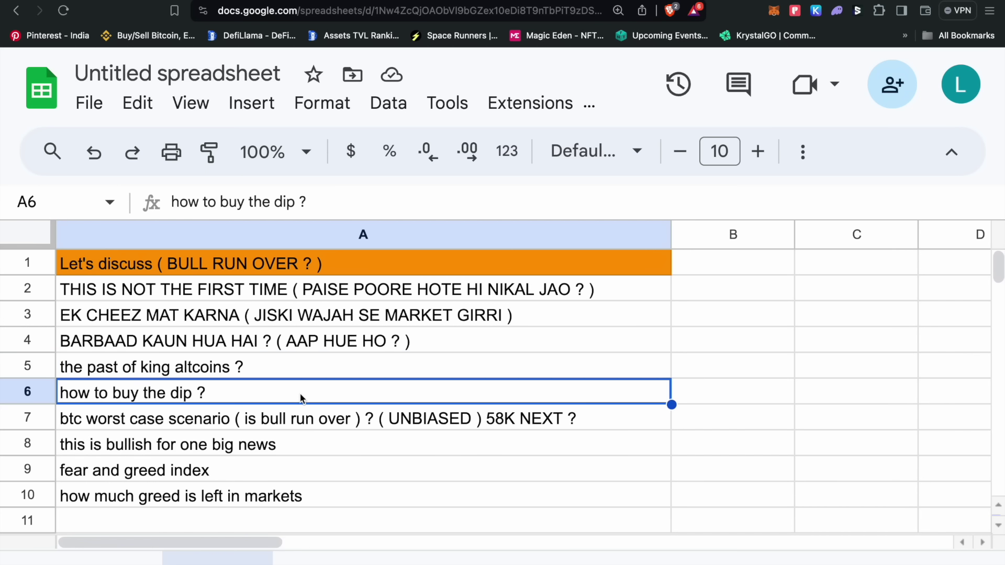